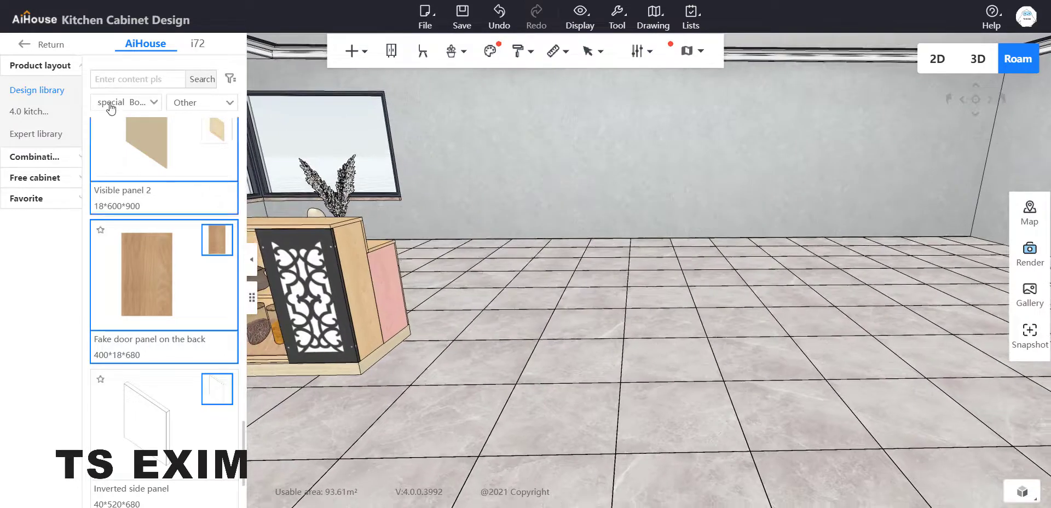
# Place a Double door cabinet from the base cabinets on the open floor beside the existing counter.
pyautogui.click(158, 103)
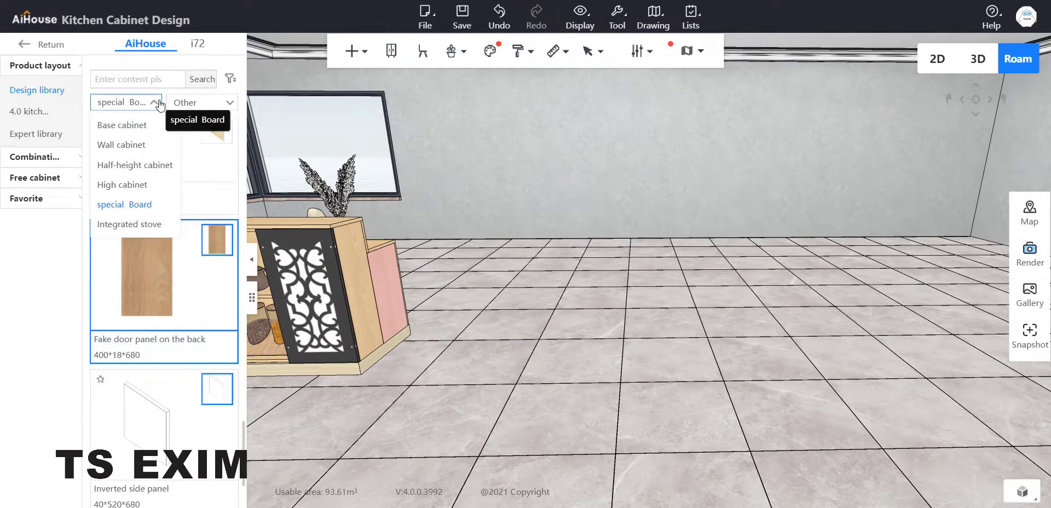
pyautogui.click(139, 125)
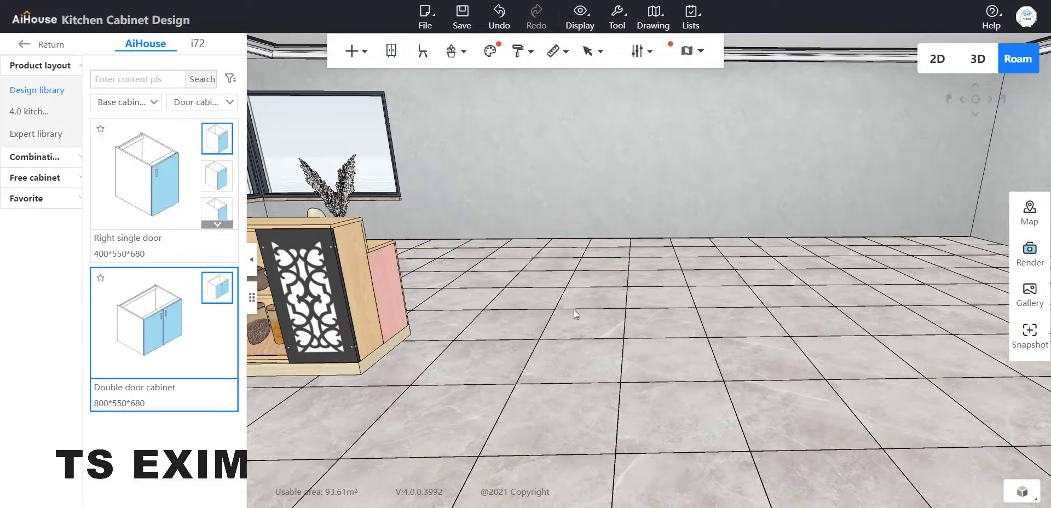
pyautogui.click(670, 323)
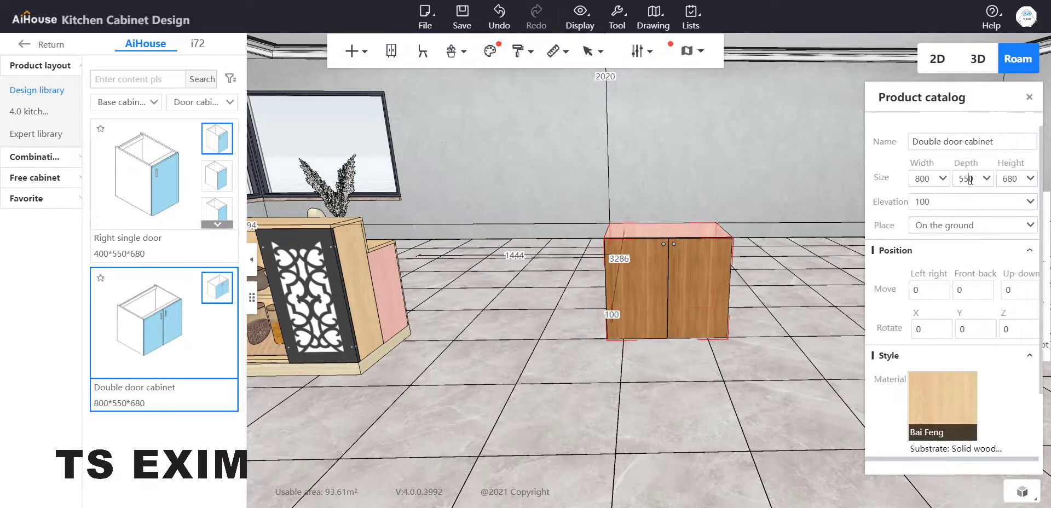
# Set the double door cabinet's depth to 240 and its height to 800.
pyautogui.write('240')
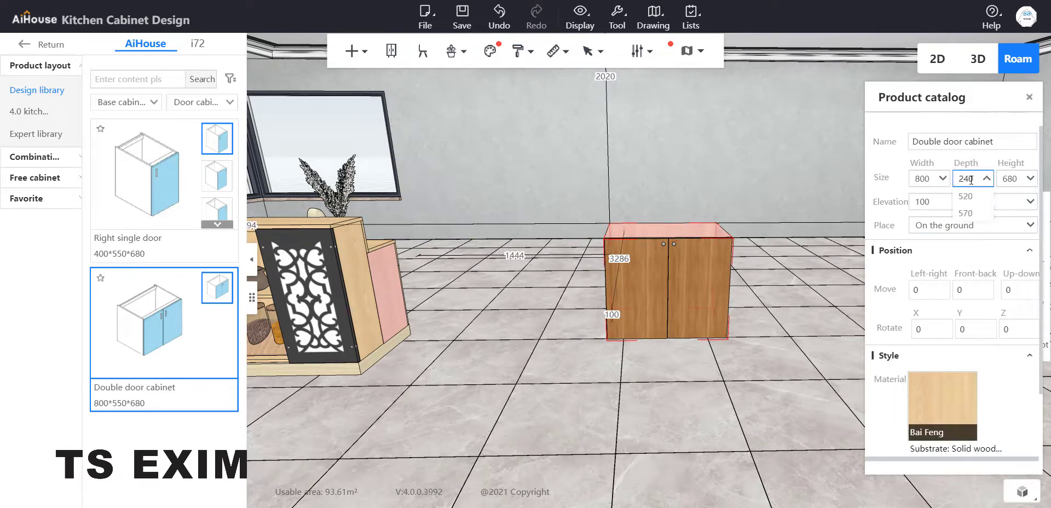
pyautogui.write('4')
pyautogui.press('Return')
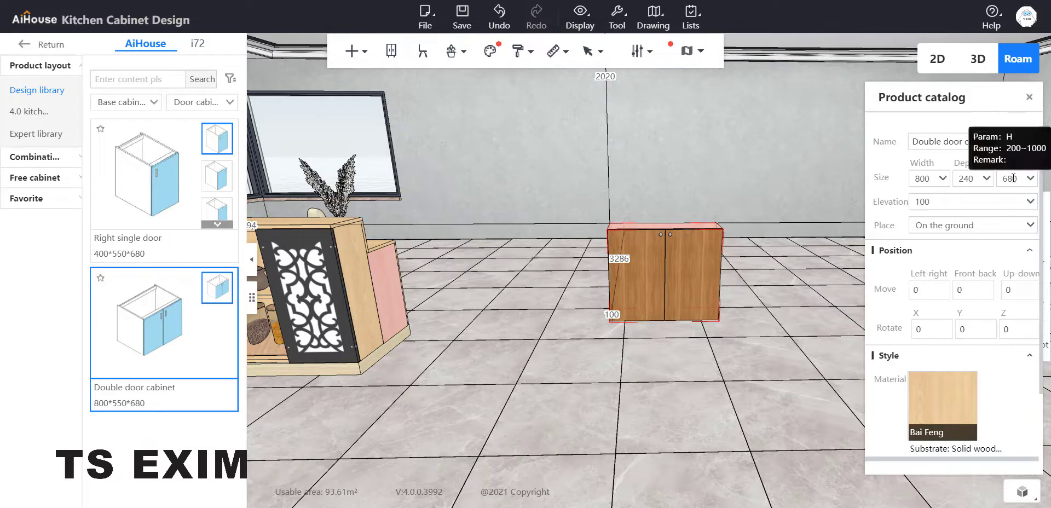
pyautogui.click(1010, 179)
pyautogui.write('80')
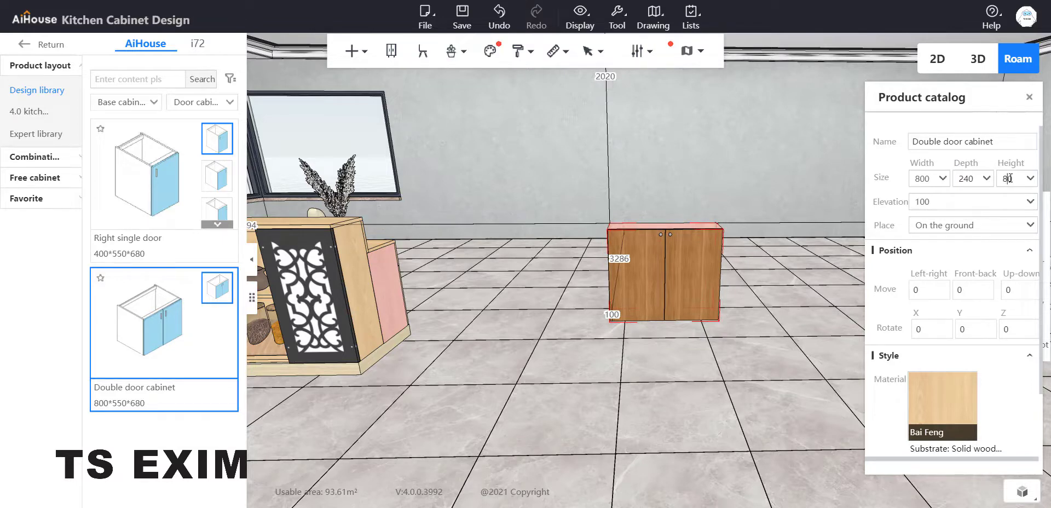
pyautogui.write('0')
pyautogui.press('Return')
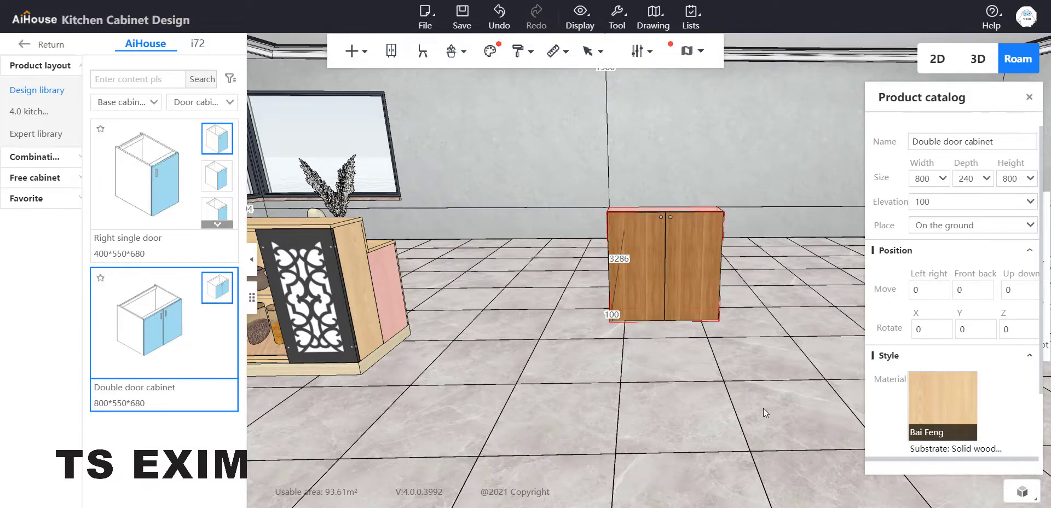
# Copy the double door cabinet and place the copy directly beside the original, flush in one row.
pyautogui.moveTo(762, 408); pyautogui.dragTo(670, 436)
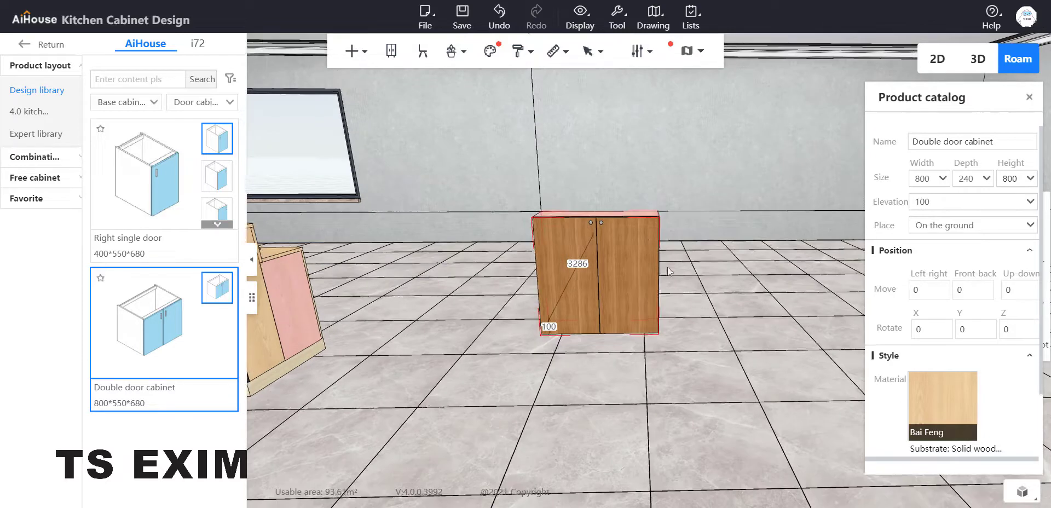
pyautogui.rightClick(643, 213)
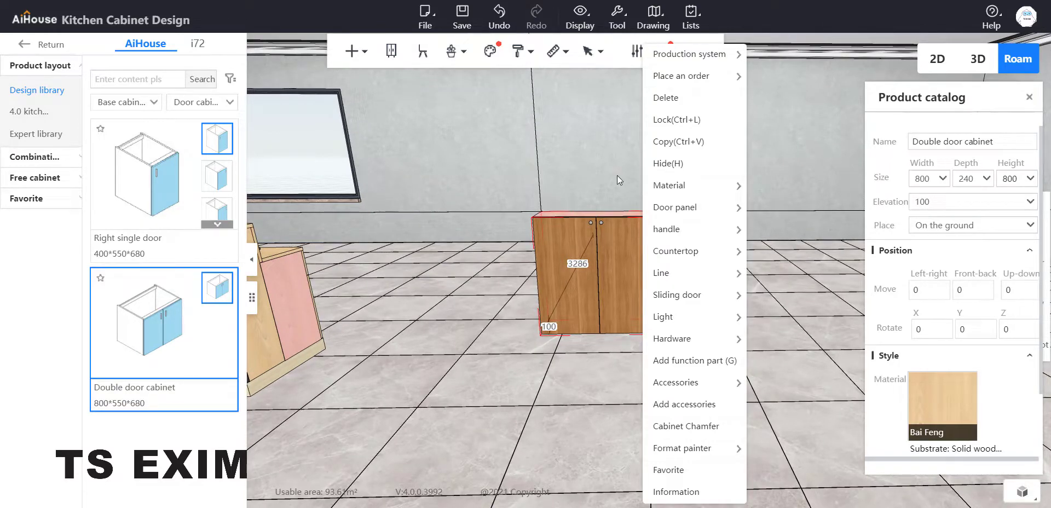
pyautogui.click(700, 141)
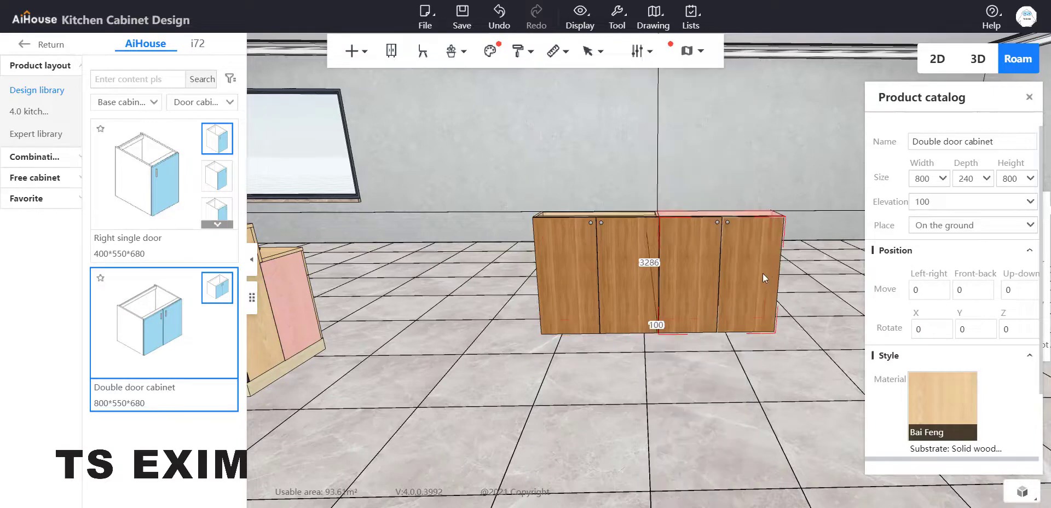
pyautogui.rightClick(704, 349)
pyautogui.click(645, 358)
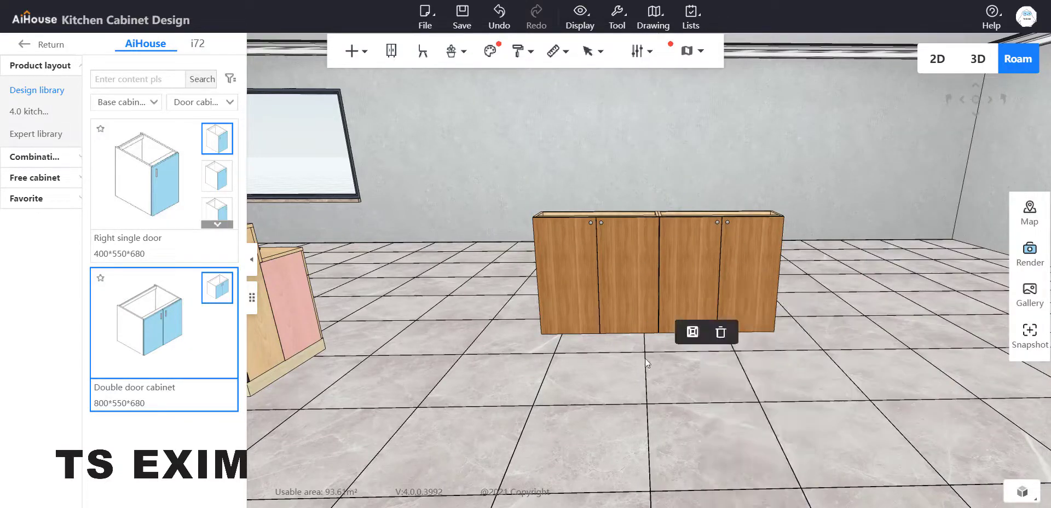
# Add a Single drawer door cabinet from the drawer base cabinets near the far wall and rotate it 180 degrees about Z.
pyautogui.moveTo(569, 376); pyautogui.dragTo(629, 392)
pyautogui.click(212, 103)
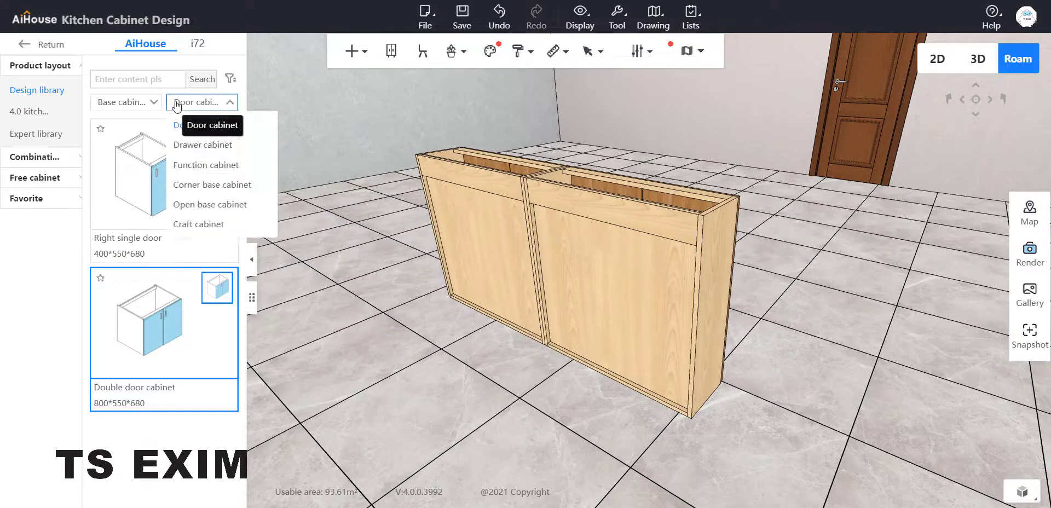
pyautogui.click(215, 145)
pyautogui.moveTo(433, 399); pyautogui.dragTo(415, 421)
pyautogui.click(157, 206)
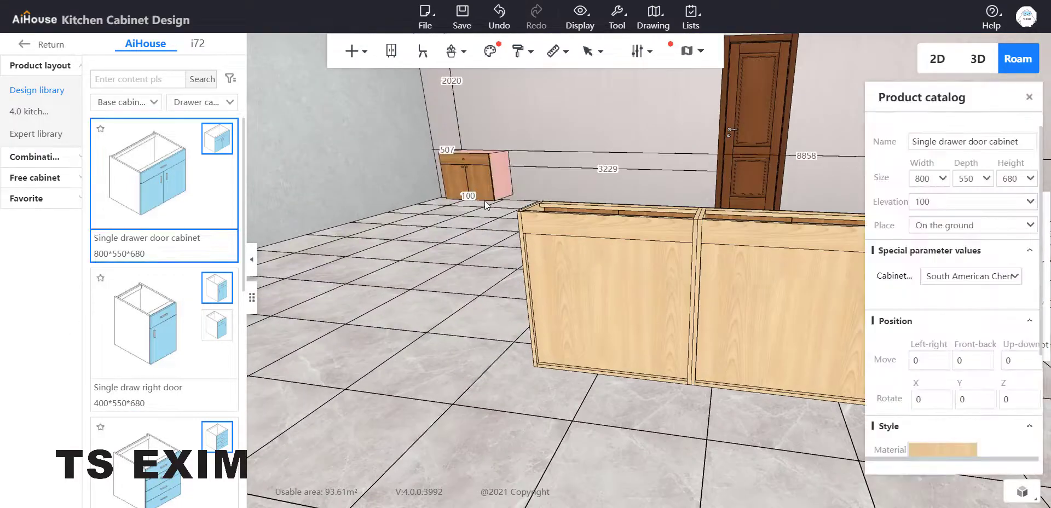
pyautogui.press('space')
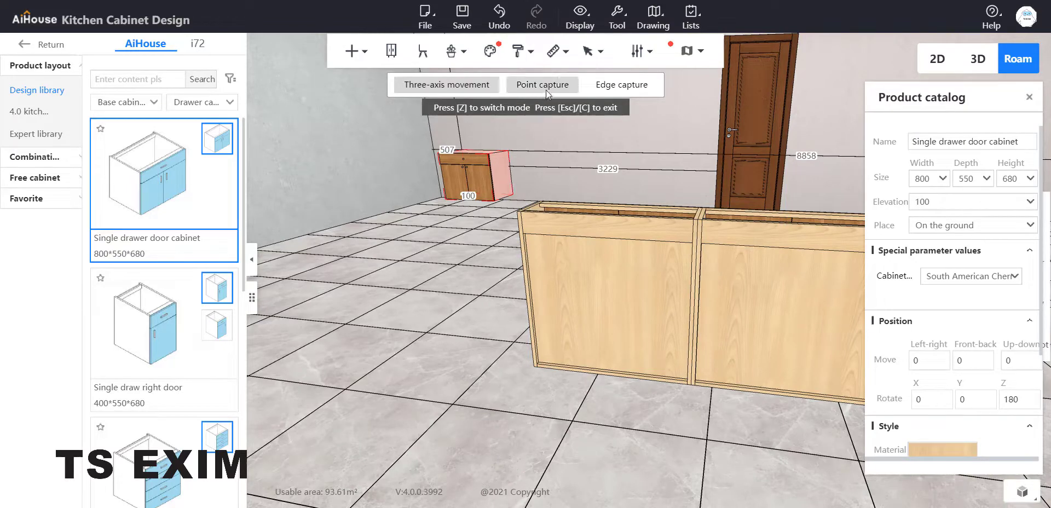
# Use Point capture to snap the drawer cabinet's lower back corner to the outer bottom corner of the double door cabinets' back.
pyautogui.click(547, 90)
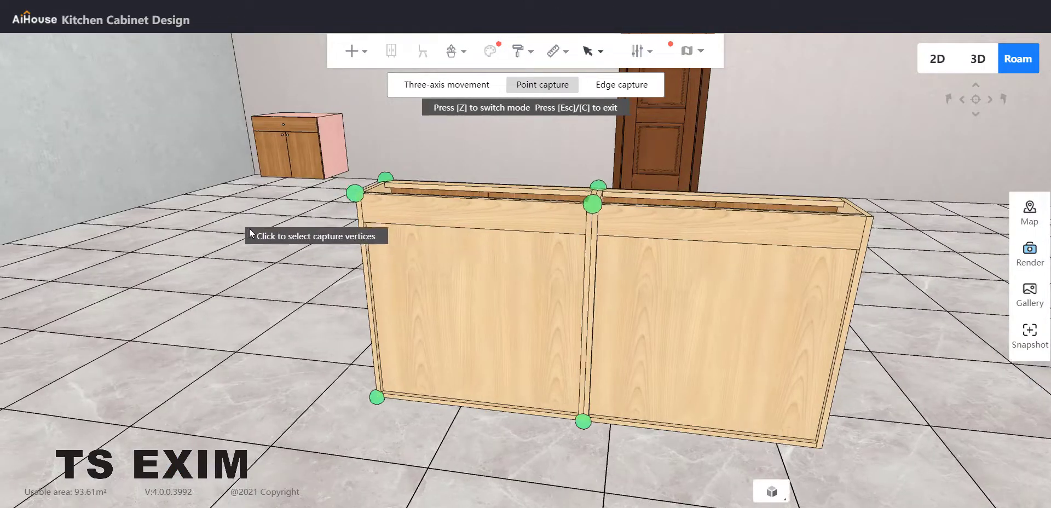
pyautogui.moveTo(249, 228); pyautogui.dragTo(224, 196)
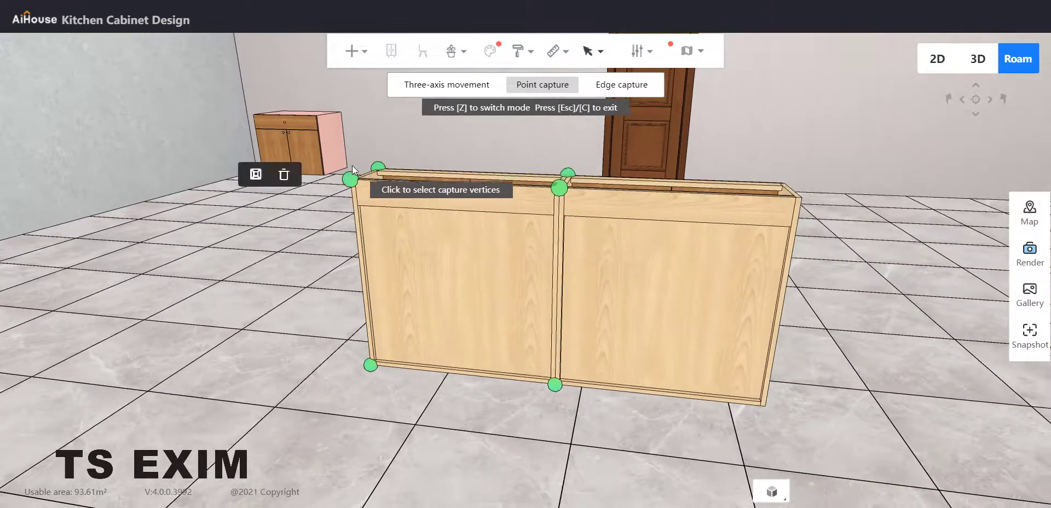
pyautogui.click(346, 166)
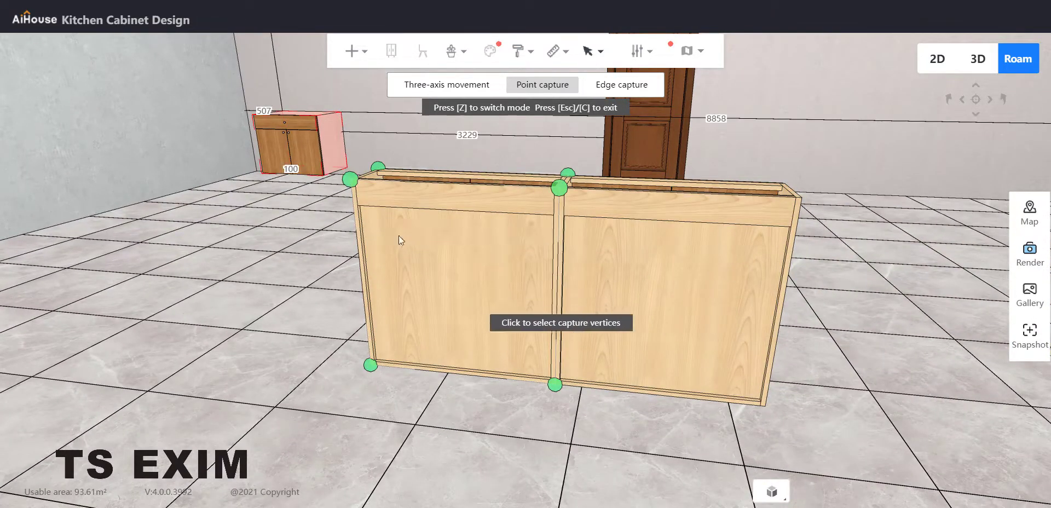
pyautogui.click(347, 167)
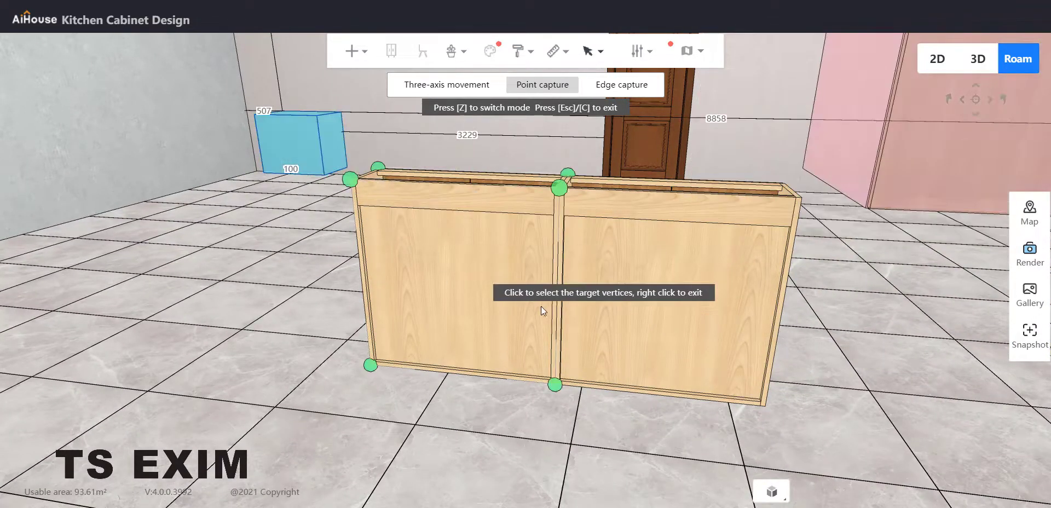
pyautogui.click(769, 403)
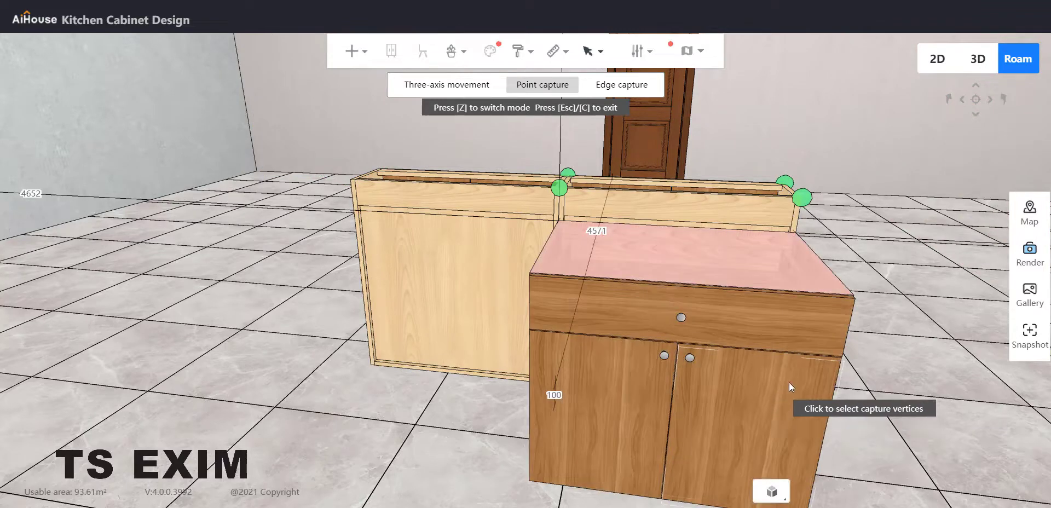
pyautogui.press('Escape')
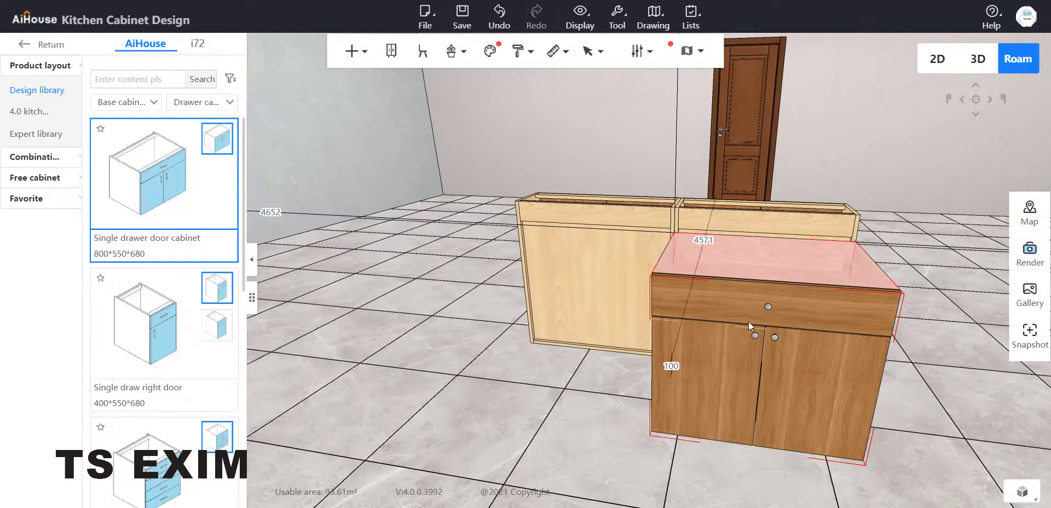
# Copy the single drawer door cabinet and place the copy right beside the original.
pyautogui.rightClick(744, 277)
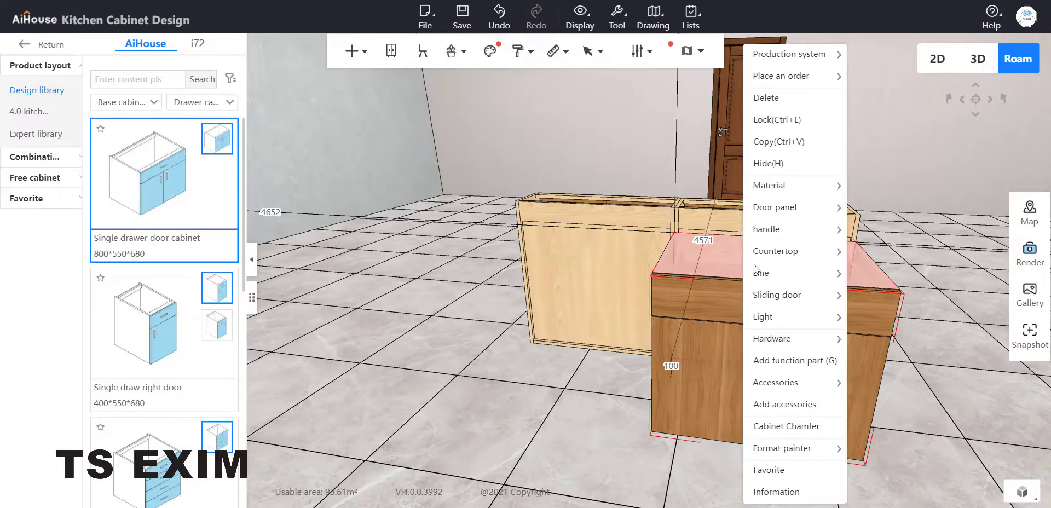
pyautogui.click(773, 142)
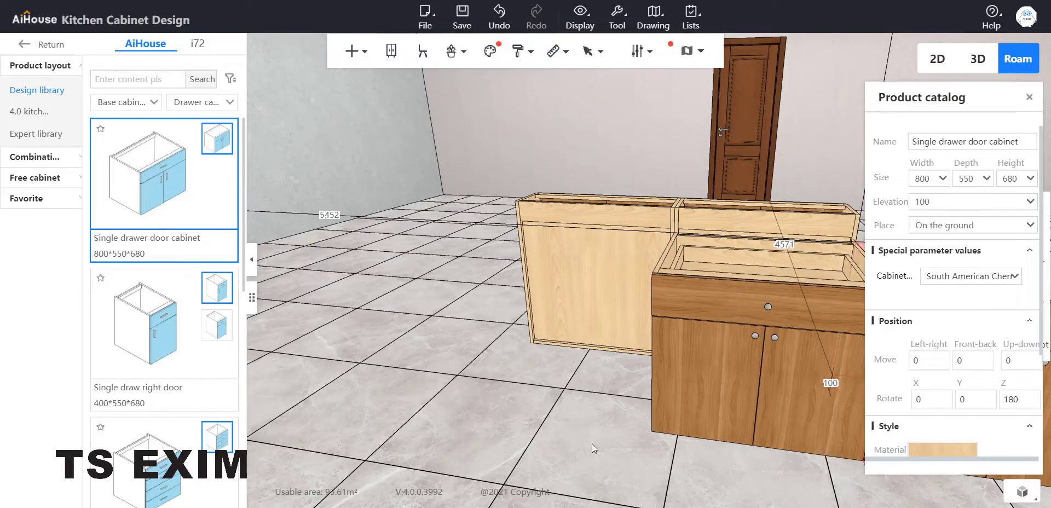
pyautogui.moveTo(593, 443); pyautogui.dragTo(507, 433, button='middle')
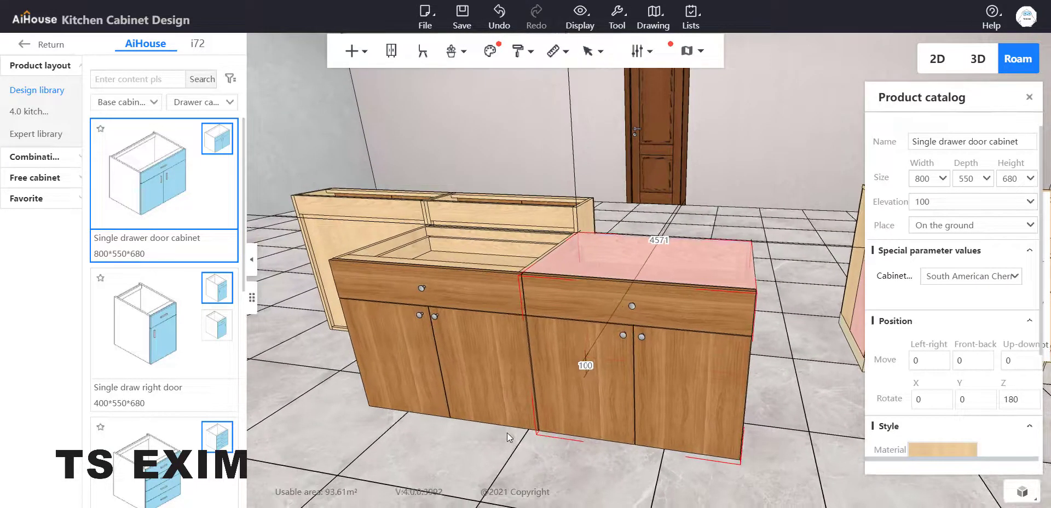
# Try to move the copied drawer cabinet to the other side of the original with Point capture.
pyautogui.press('c')
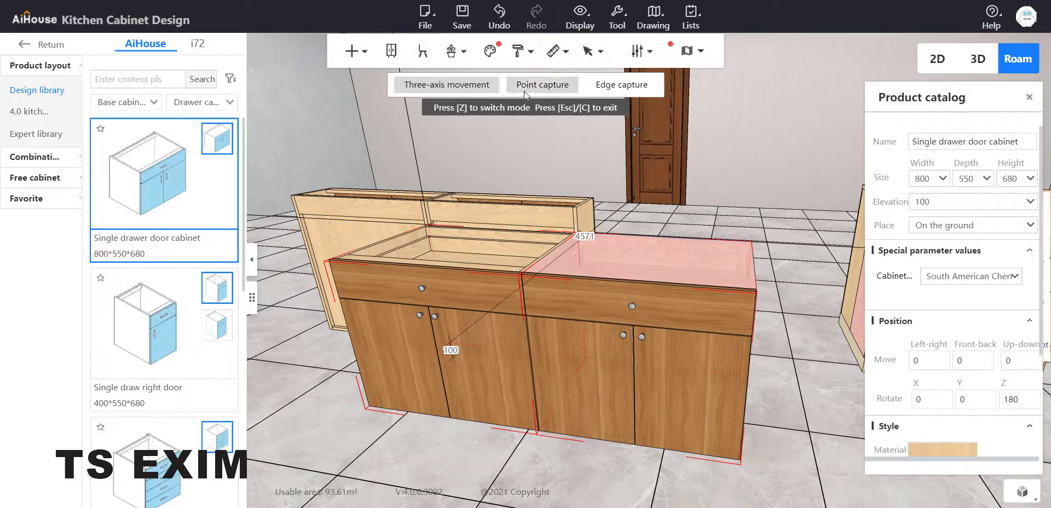
pyautogui.click(542, 85)
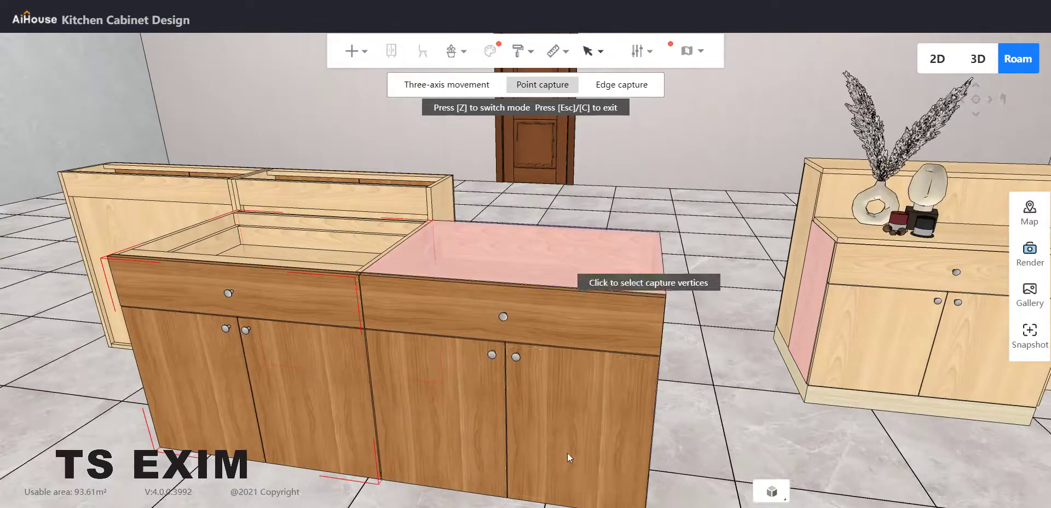
pyautogui.click(382, 480)
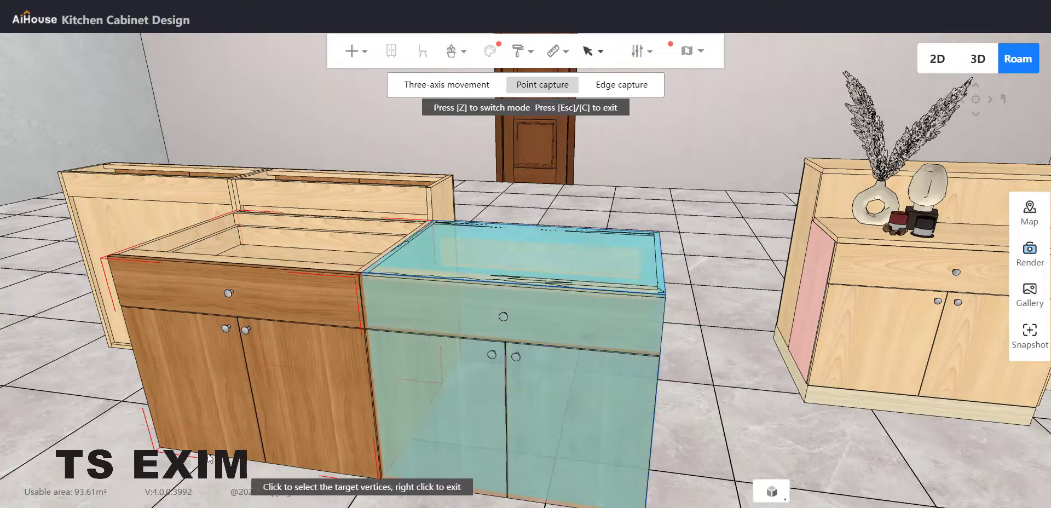
pyautogui.click(393, 456)
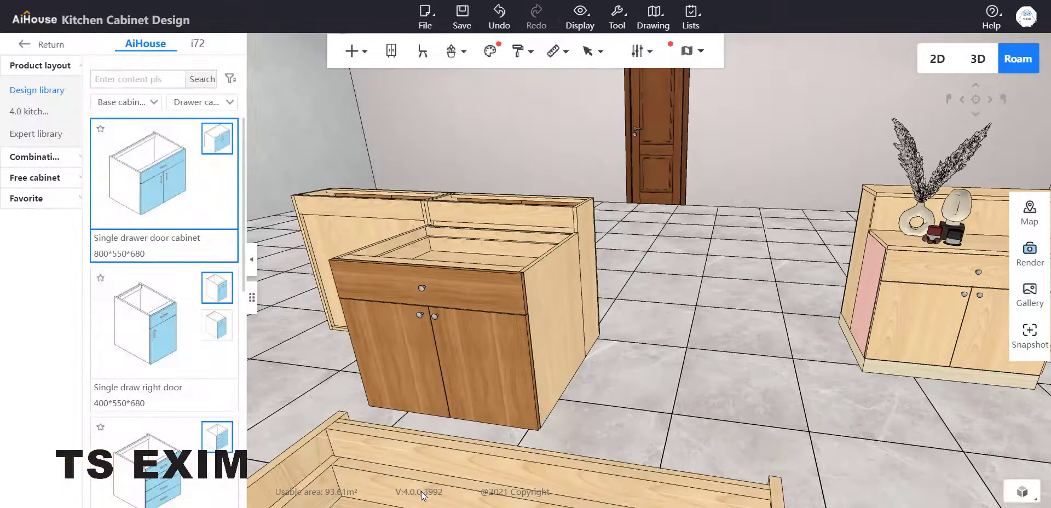
# Snap the copied drawer cabinet's lower back corner to the free outer corner of the double door cabinets' back using Point capture.
pyautogui.moveTo(573, 441); pyautogui.dragTo(622, 363)
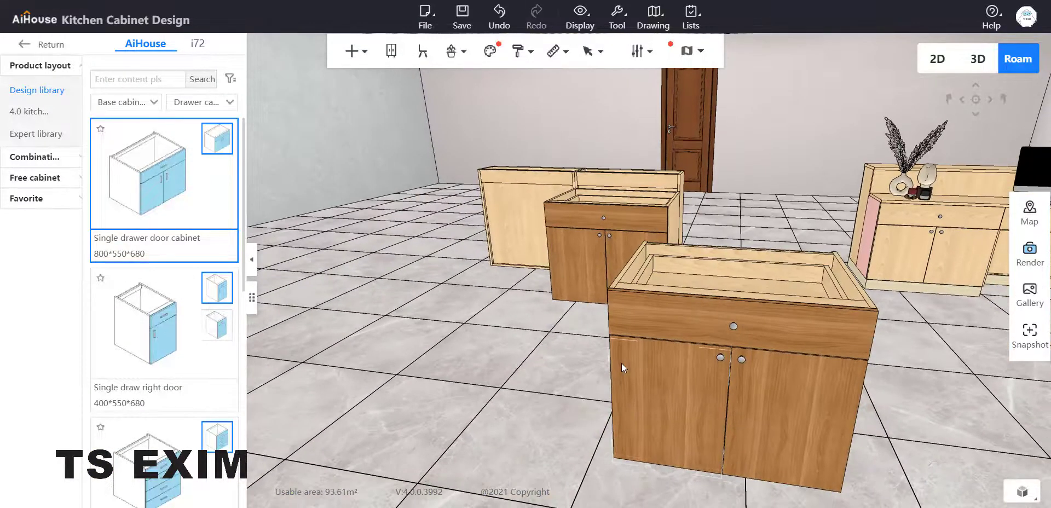
pyautogui.press('c')
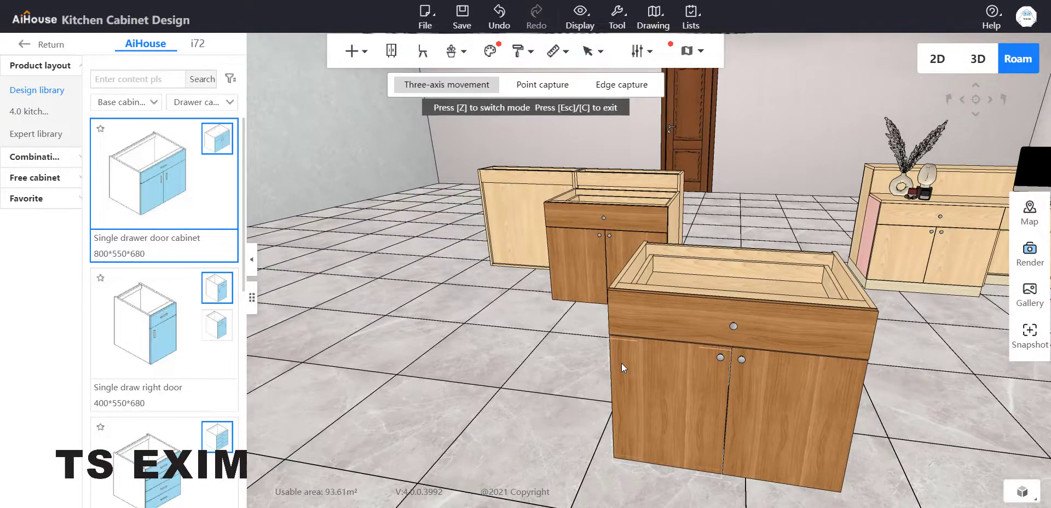
pyautogui.click(561, 91)
pyautogui.moveTo(462, 420); pyautogui.dragTo(914, 419)
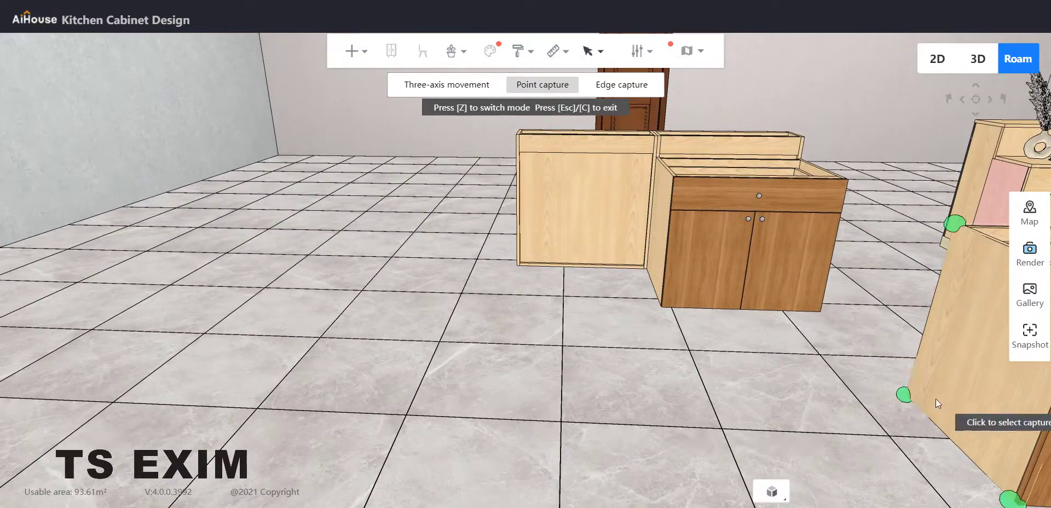
pyautogui.click(909, 395)
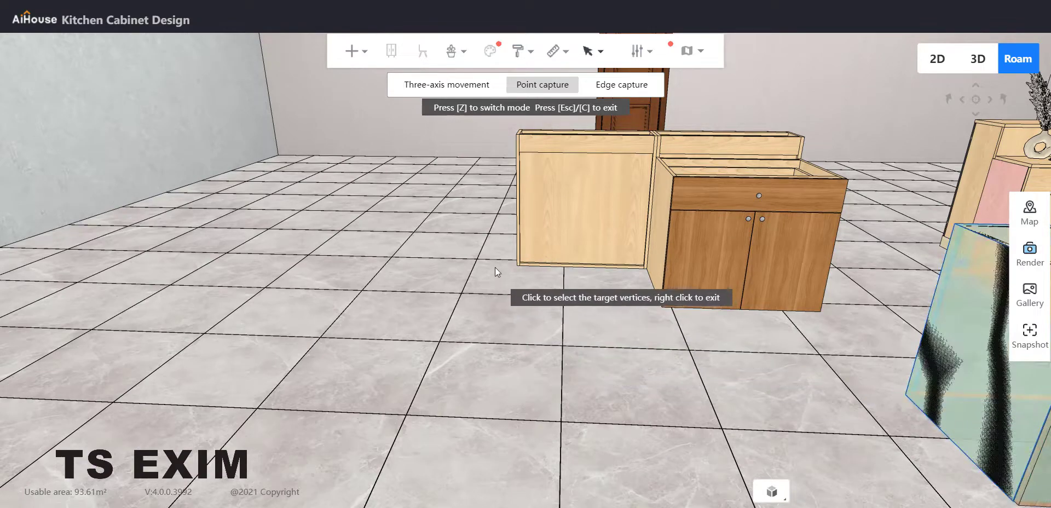
pyautogui.click(518, 264)
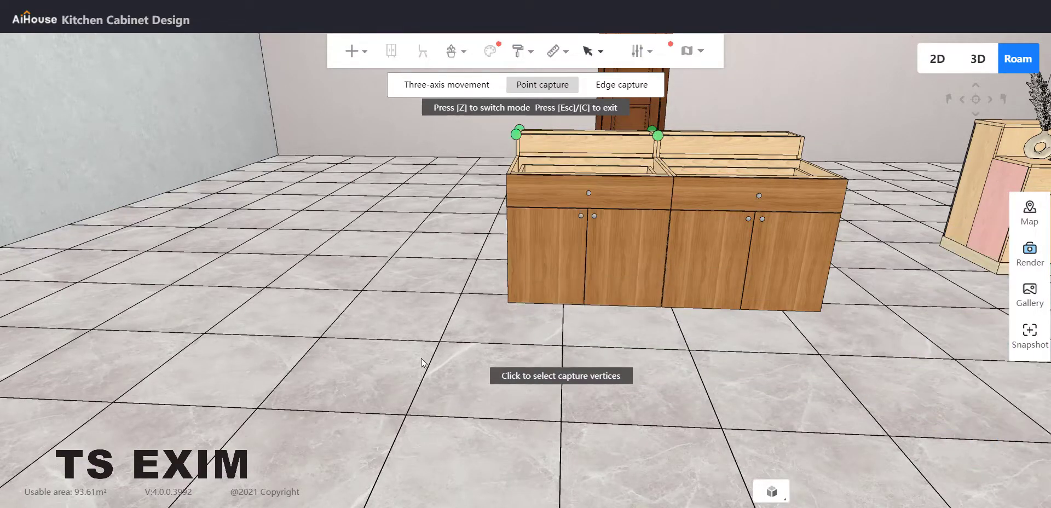
pyautogui.moveTo(486, 366); pyautogui.dragTo(498, 352)
pyautogui.moveTo(332, 349); pyautogui.dragTo(301, 399)
pyautogui.moveTo(568, 402); pyautogui.dragTo(551, 384)
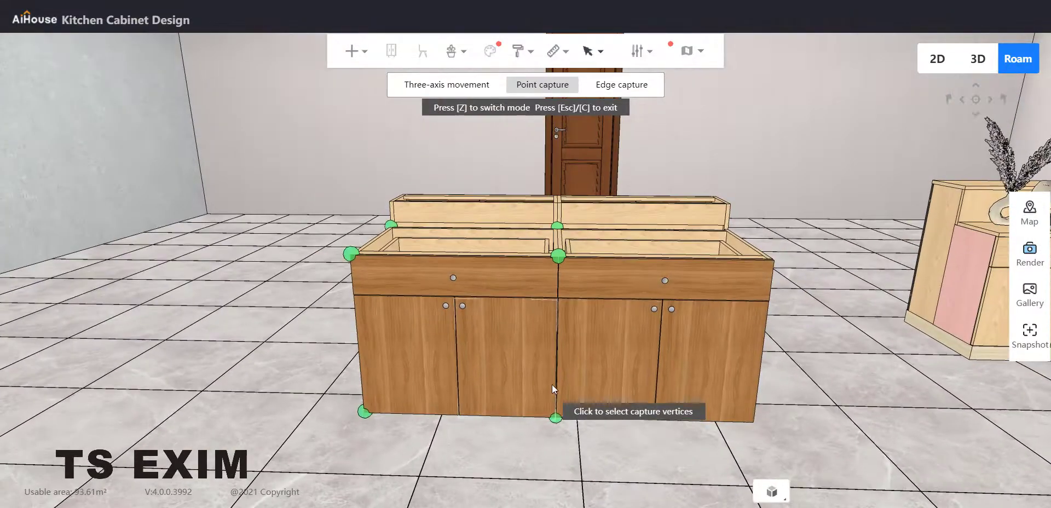
pyautogui.press('Escape')
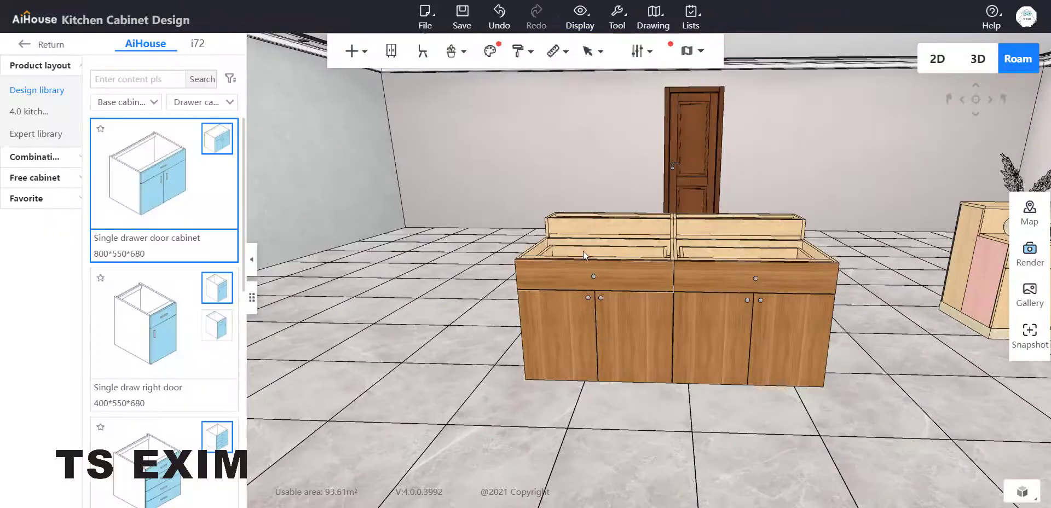
# Set the height of both single drawer door cabinets to 600.
pyautogui.click(742, 280)
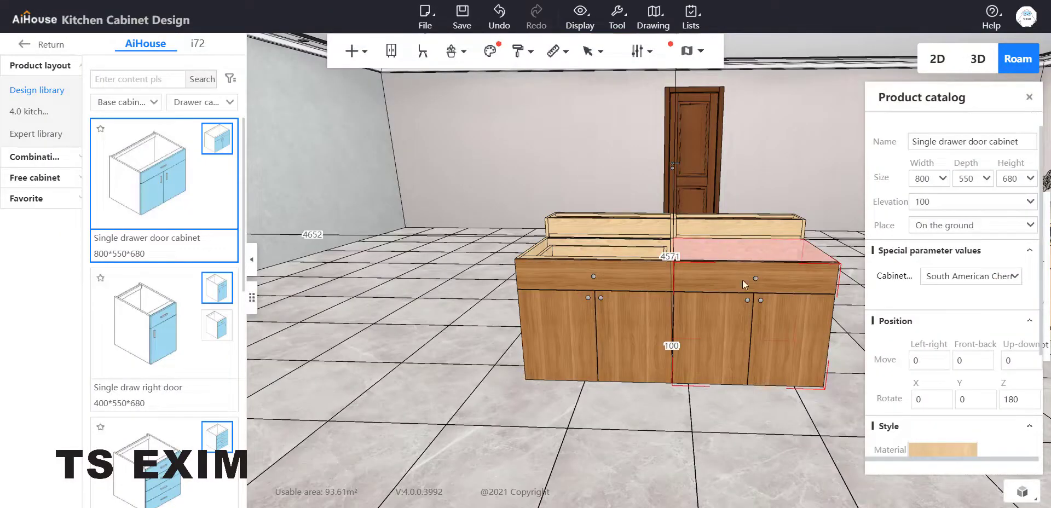
pyautogui.click(1017, 181)
pyautogui.write('600')
pyautogui.press('Return')
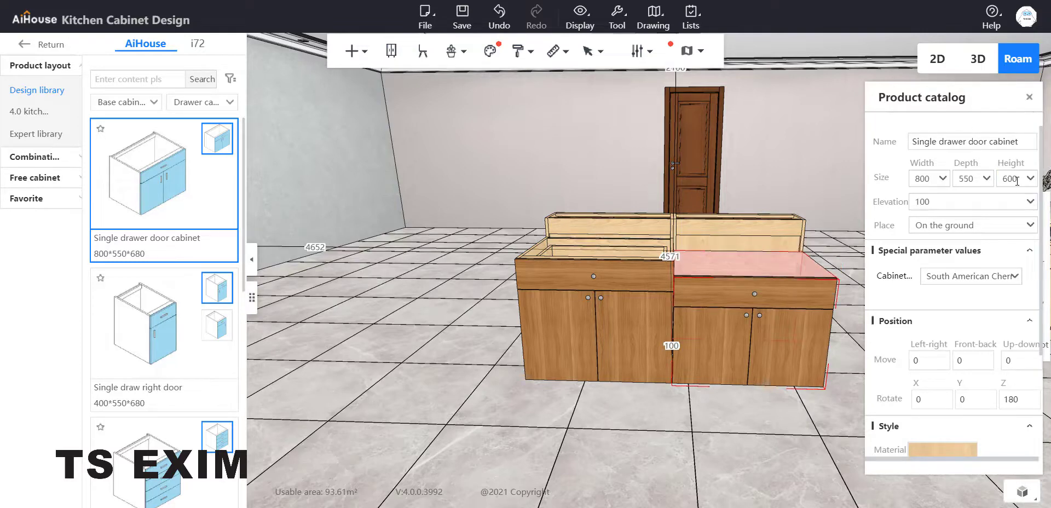
pyautogui.click(657, 244)
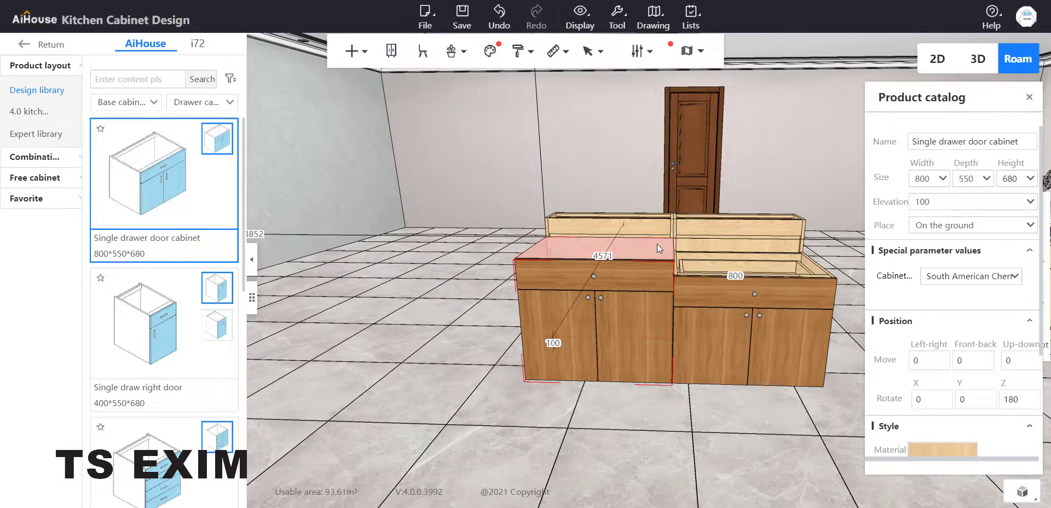
pyautogui.click(1014, 176)
pyautogui.press('BackSpace')
pyautogui.write('0')
pyautogui.press('Return')
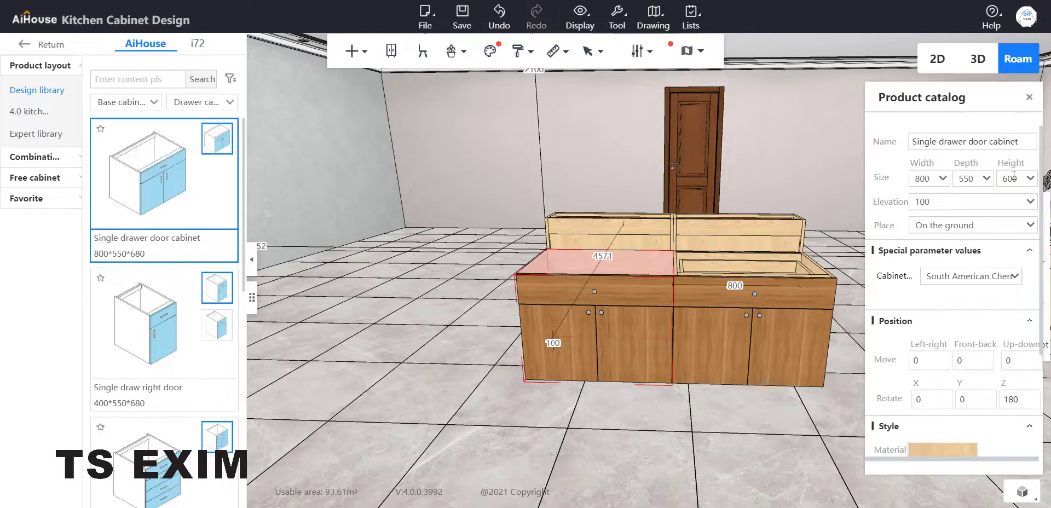
pyautogui.click(671, 422)
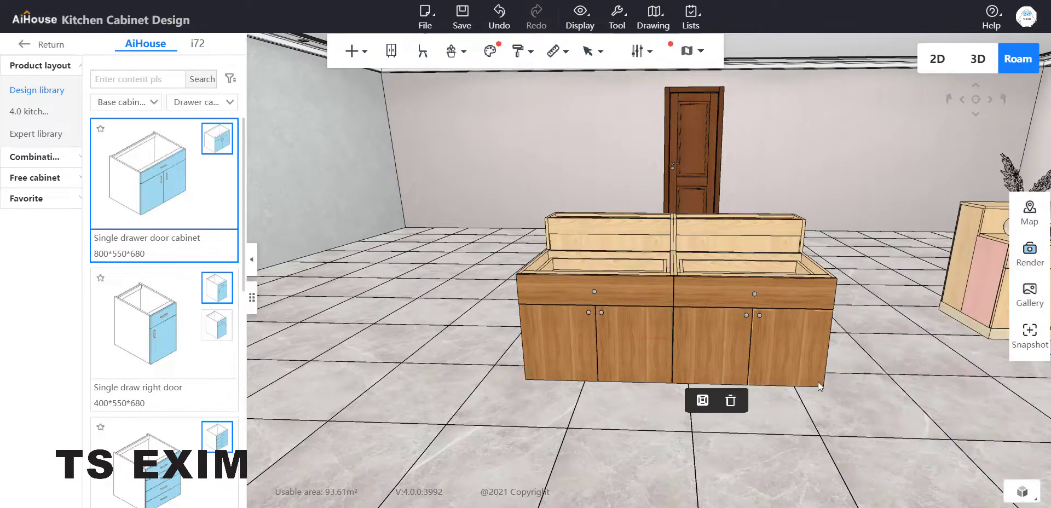
# Find the Fake door panel on the back among the other special boards and place it beside the double door cabinets.
pyautogui.moveTo(818, 382); pyautogui.dragTo(813, 415, button='right')
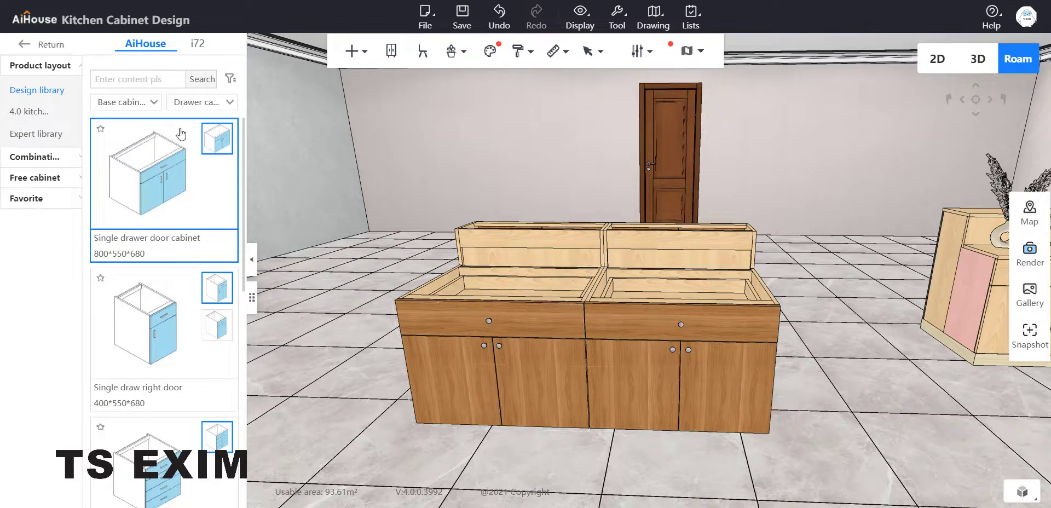
pyautogui.click(215, 106)
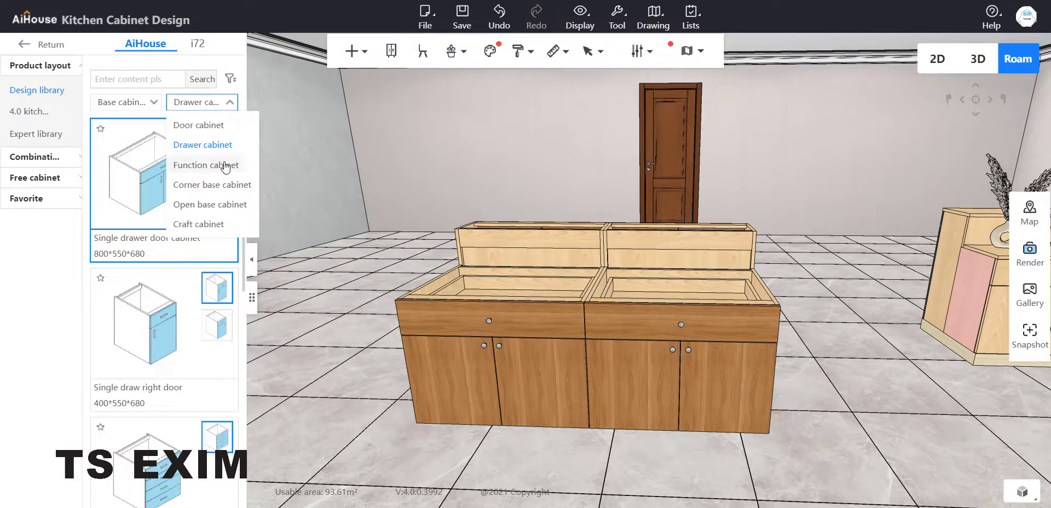
pyautogui.click(125, 102)
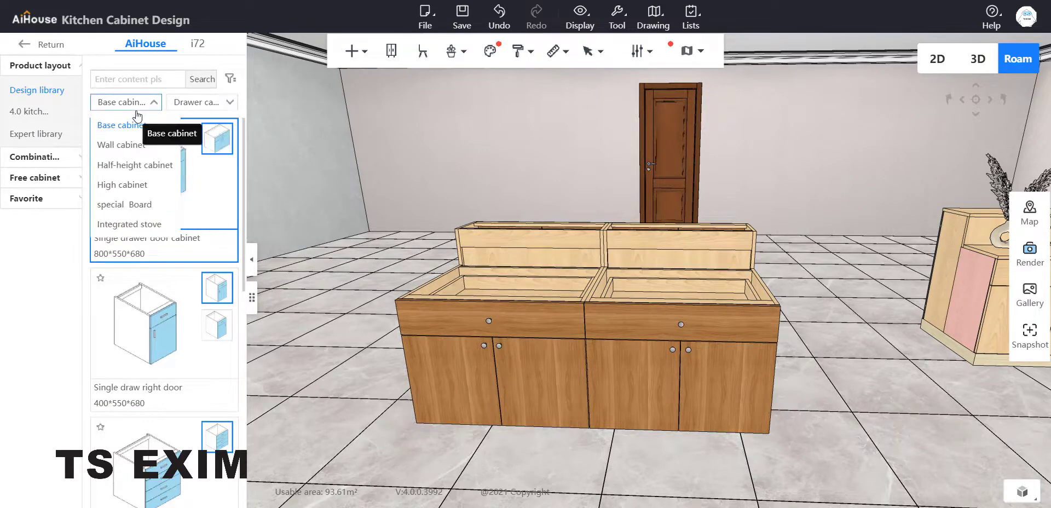
pyautogui.click(136, 213)
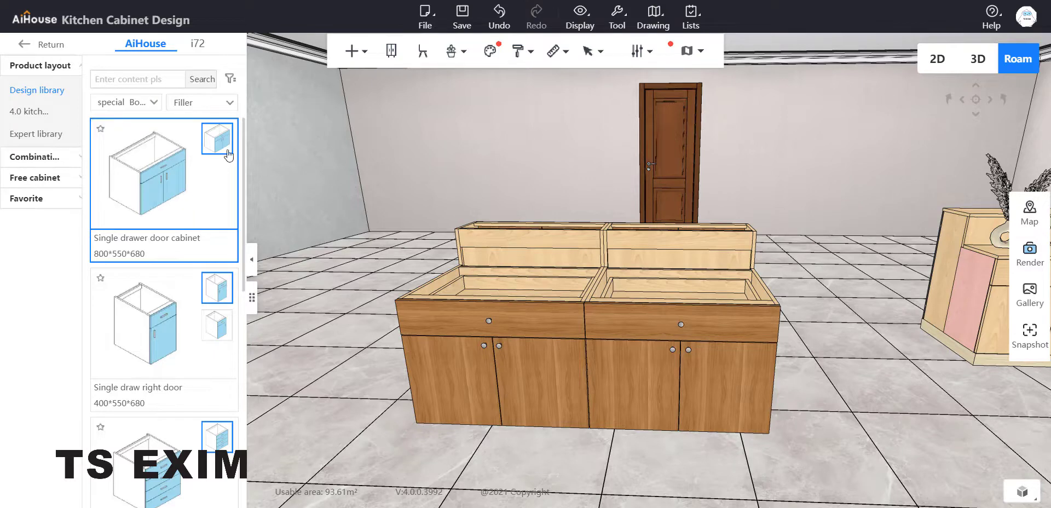
pyautogui.click(230, 109)
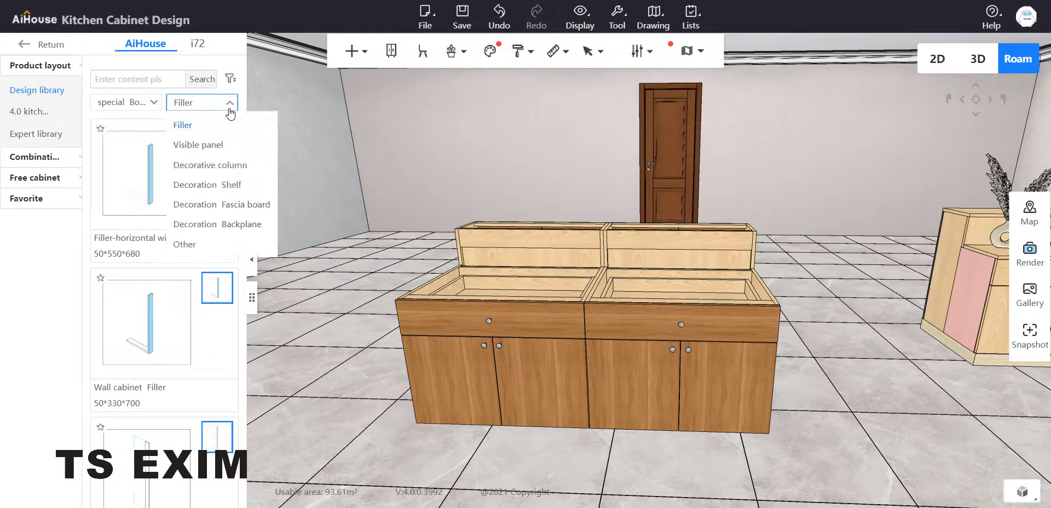
pyautogui.click(183, 246)
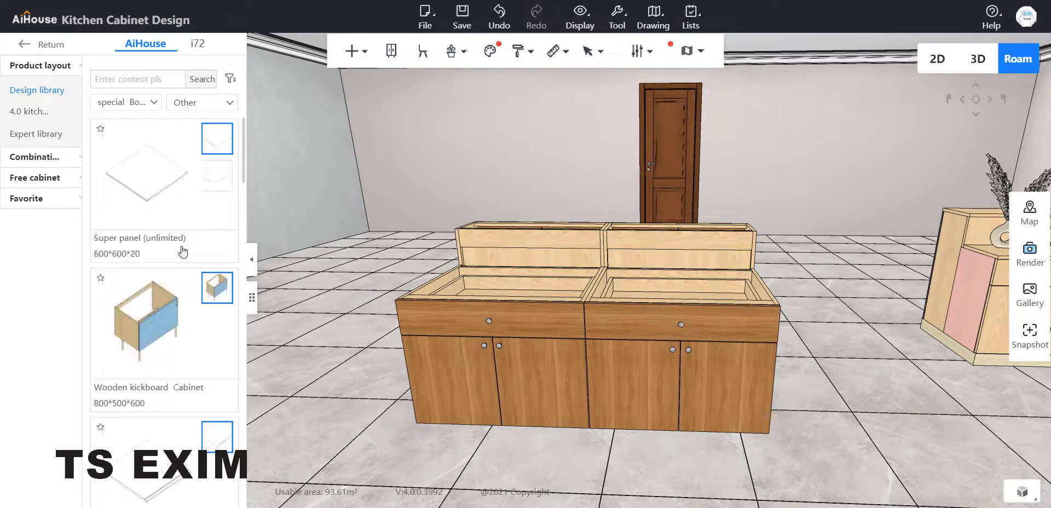
pyautogui.scroll(-10, 182, 250)
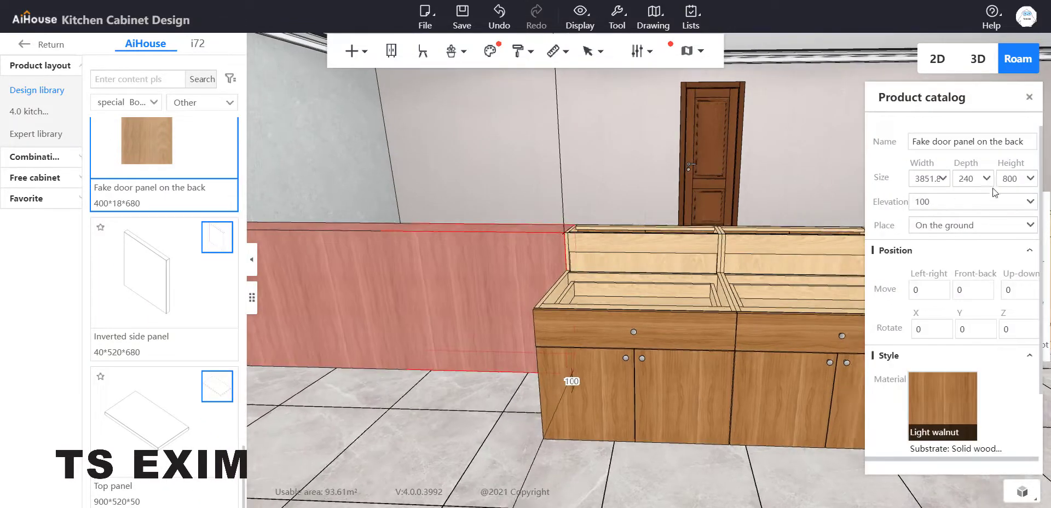
# Resize the fake door panel to a depth of 18, a width of 1600 and a height of 200.
pyautogui.click(984, 177)
pyautogui.write('18')
pyautogui.press('Return')
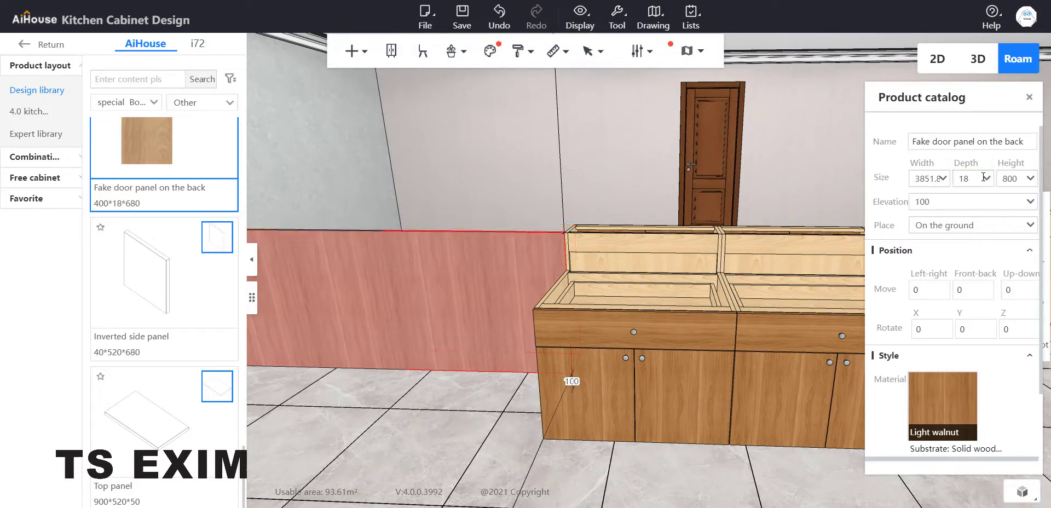
pyautogui.click(945, 181)
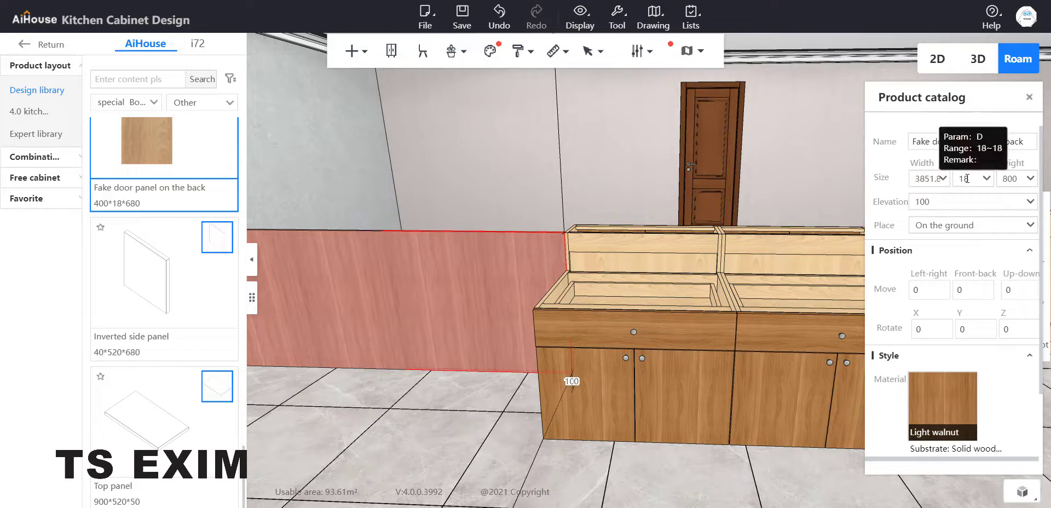
pyautogui.moveTo(940, 179); pyautogui.dragTo(915, 182)
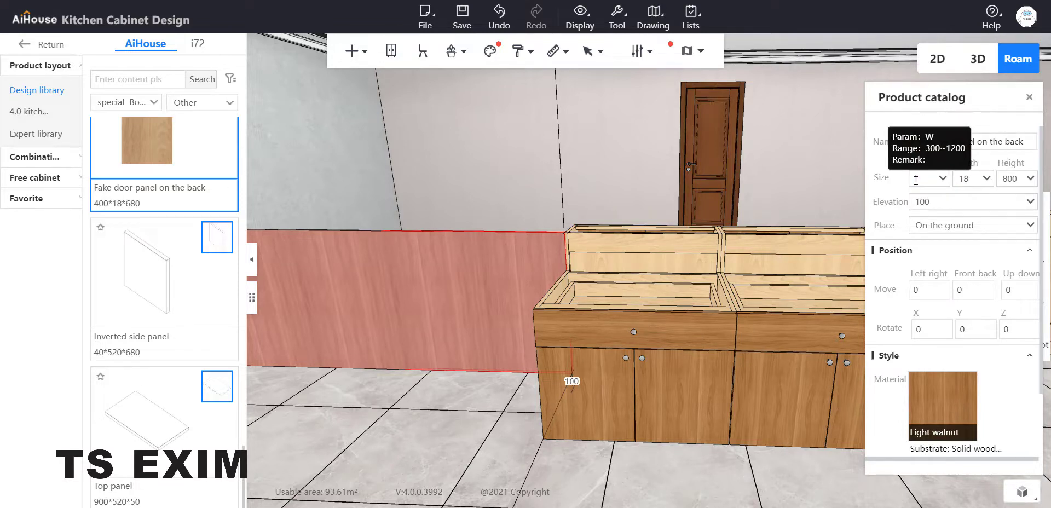
pyautogui.press('Return')
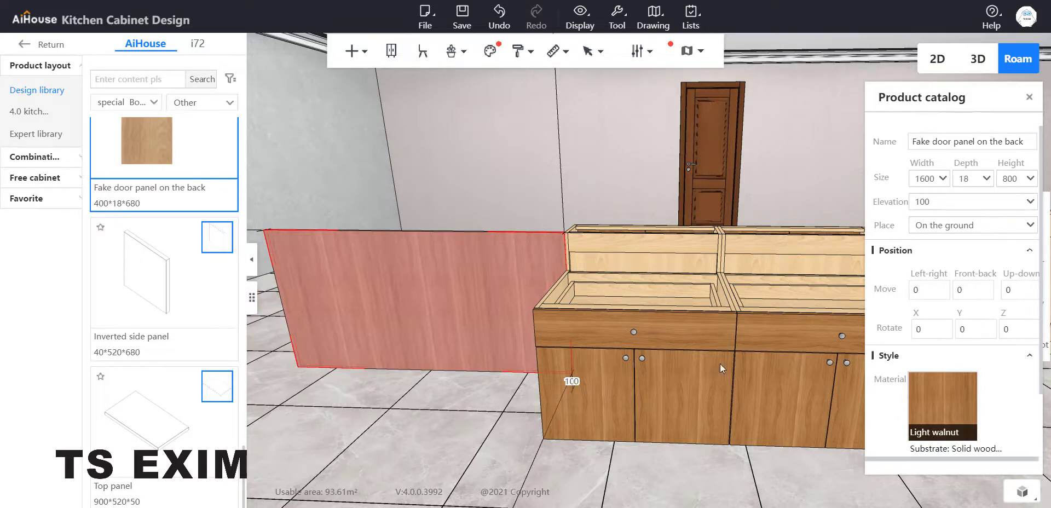
pyautogui.click(1010, 178)
pyautogui.write('200')
pyautogui.press('Return')
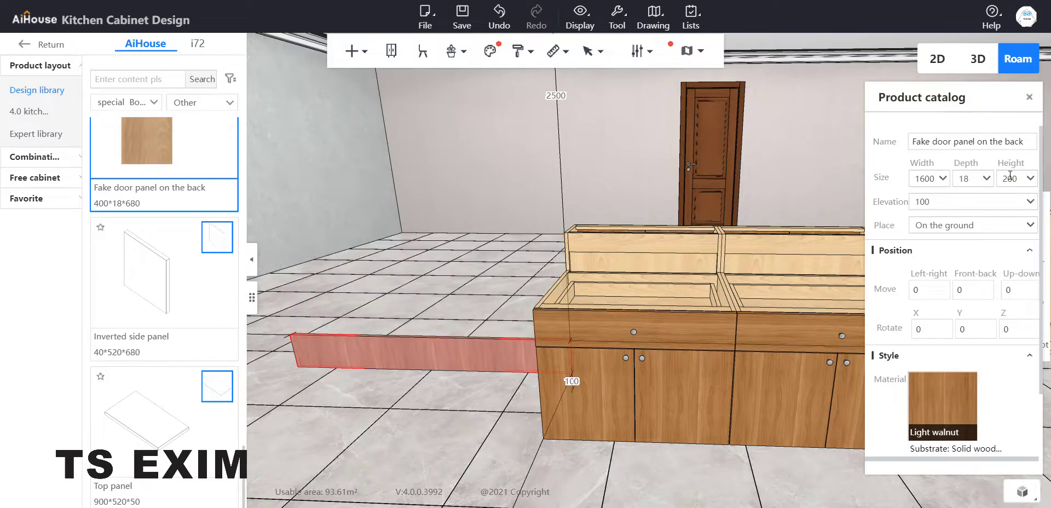
# Use Point capture to snap the fake door panel's upper outer corner to the top outer corner of the double door cabinets' back.
pyautogui.moveTo(532, 426); pyautogui.dragTo(567, 434, button='middle')
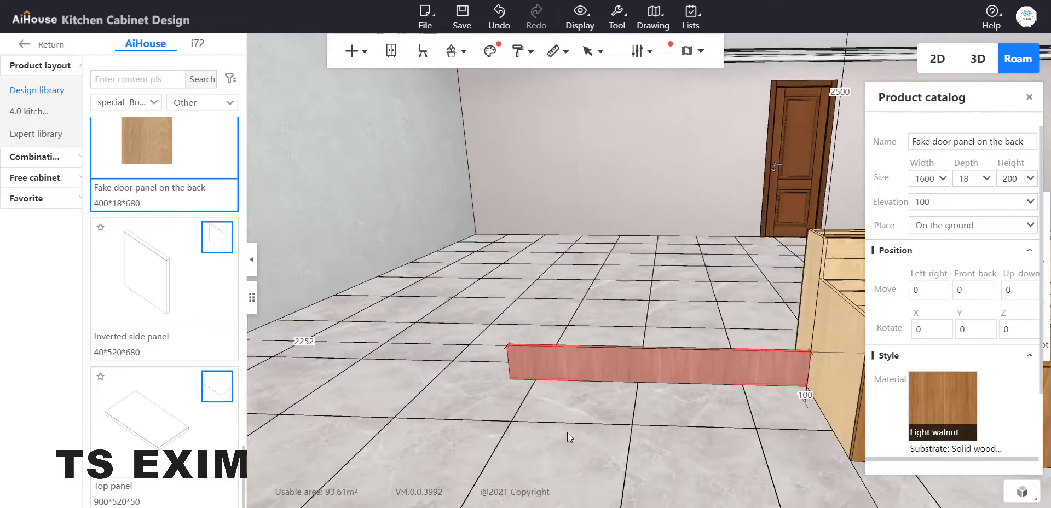
pyautogui.scroll(2, 567, 435)
pyautogui.click(580, 380)
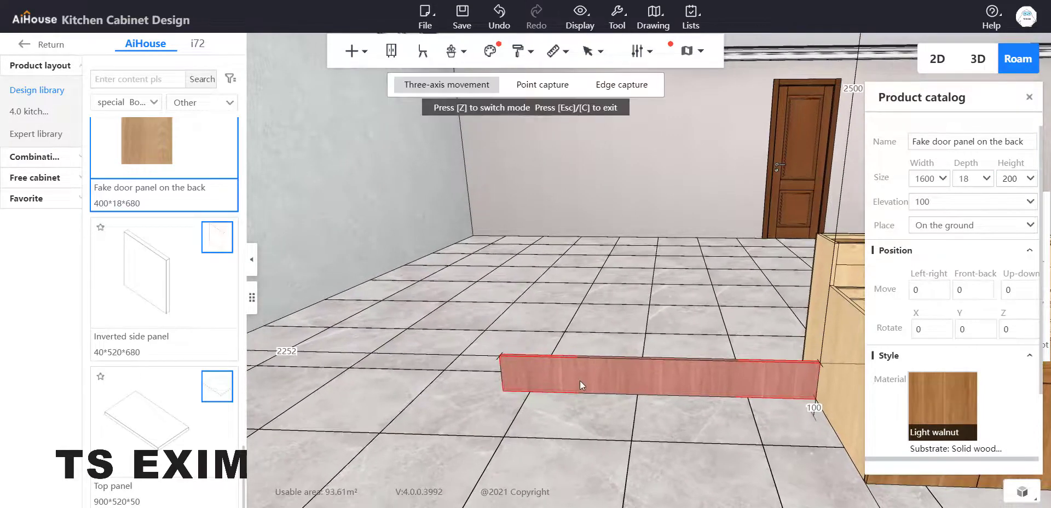
pyautogui.click(513, 82)
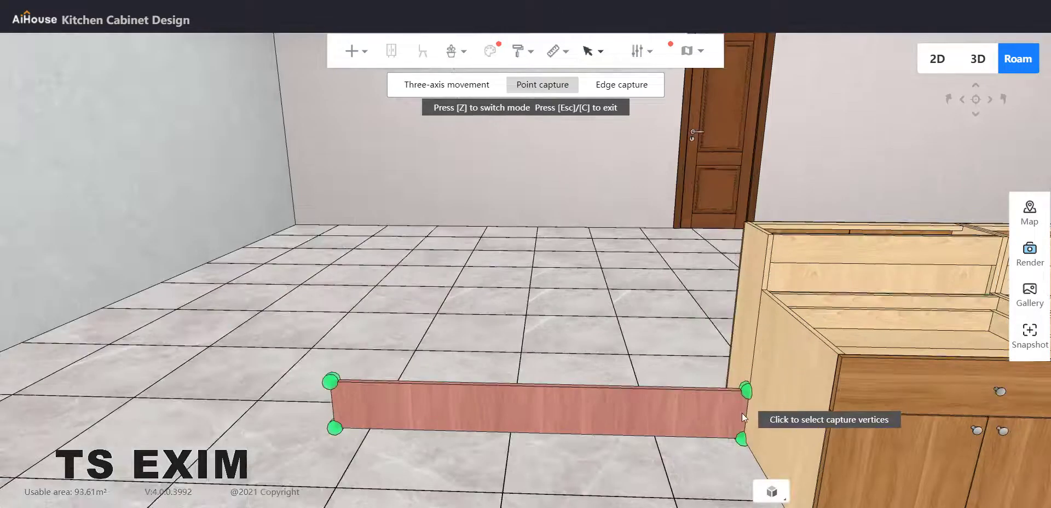
pyautogui.click(338, 378)
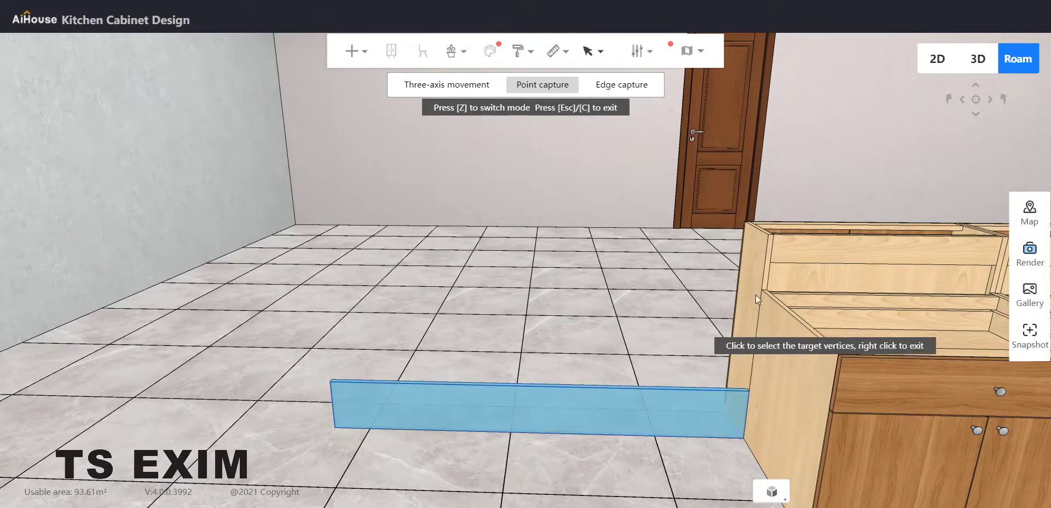
pyautogui.click(769, 232)
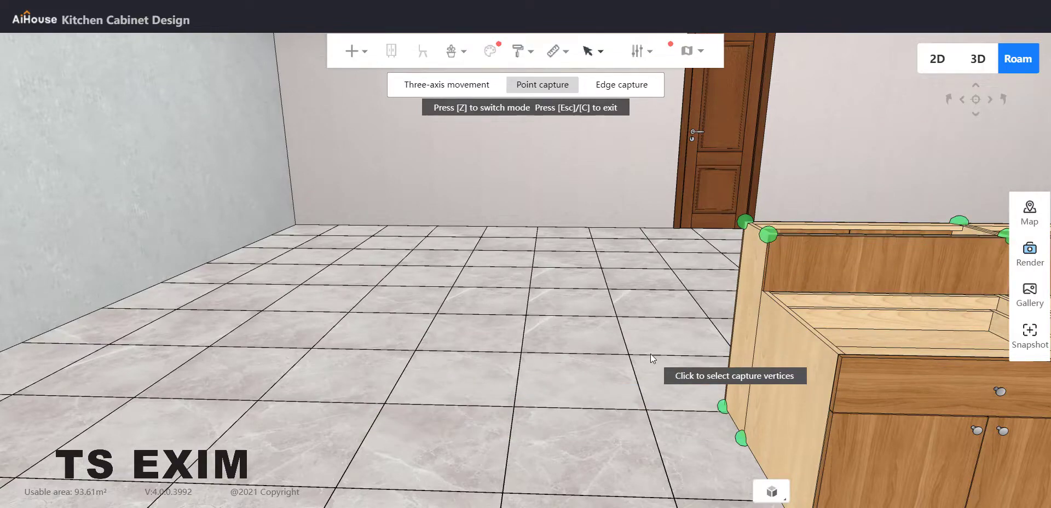
pyautogui.press('Escape')
# Delete both door leaves below the drawer of the single drawer door cabinet nearer the vase counter.
pyautogui.moveTo(566, 382); pyautogui.dragTo(447, 367, button='right')
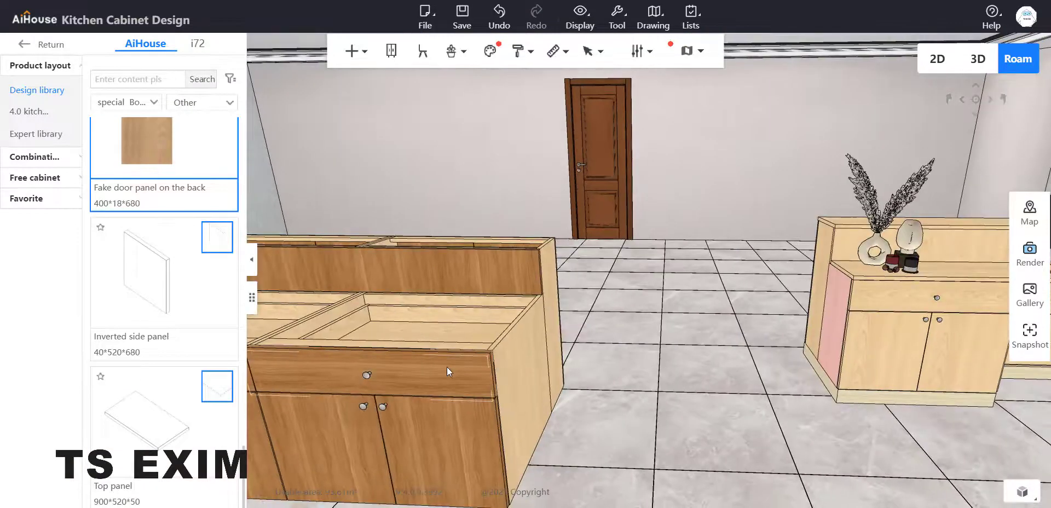
pyautogui.moveTo(611, 355); pyautogui.dragTo(629, 344)
pyautogui.moveTo(629, 344); pyautogui.dragTo(700, 356, button='right')
pyautogui.click(675, 391)
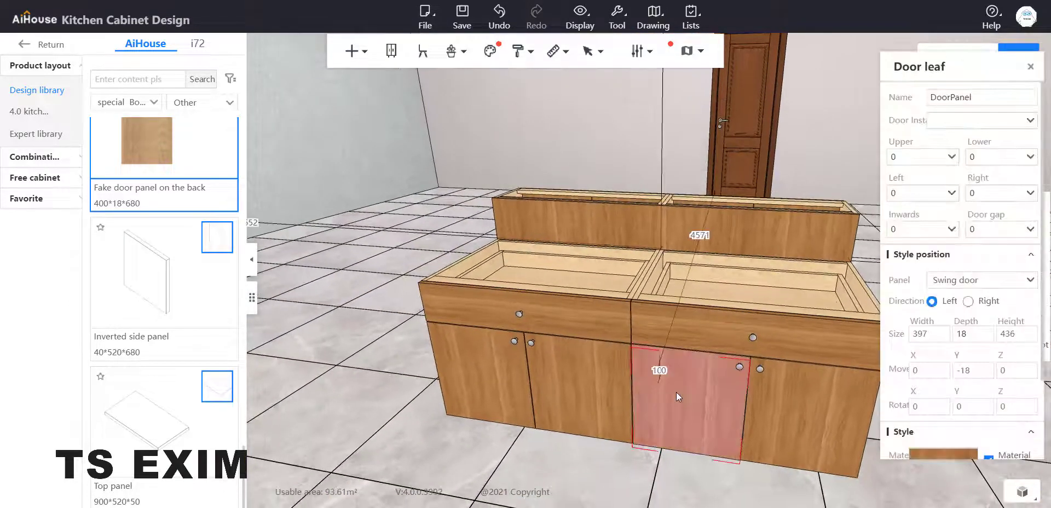
pyautogui.press('Delete')
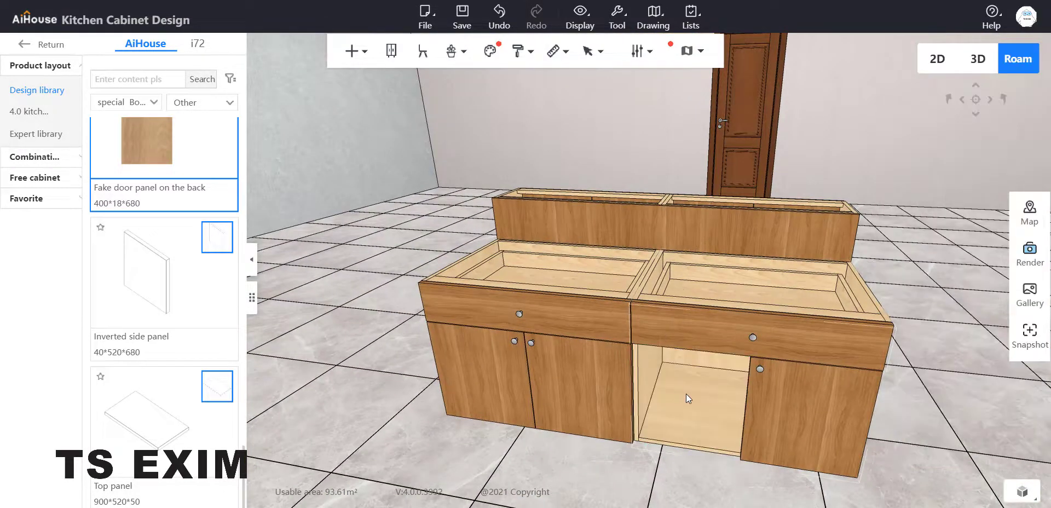
pyautogui.click(763, 399)
pyautogui.press('Delete')
# Enter board selection mode on the doorless drawer cabinet and delete its bottom plate.
pyautogui.click(762, 436)
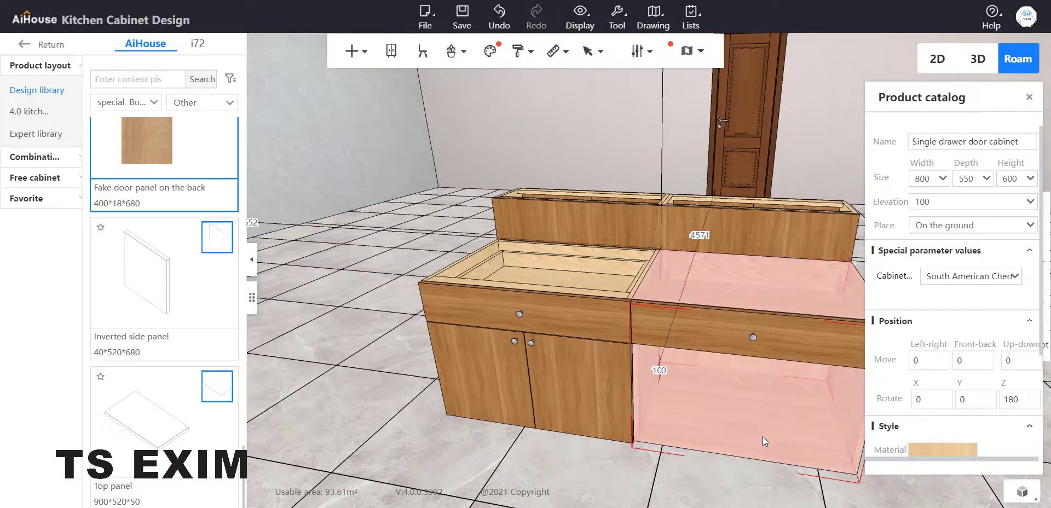
pyautogui.doubleClick(763, 436)
pyautogui.click(720, 402)
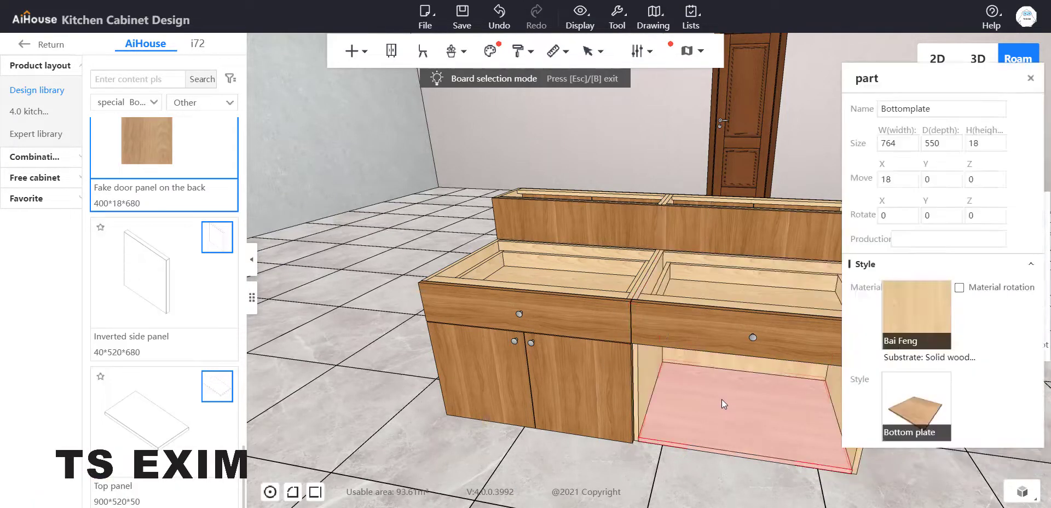
pyautogui.press('Delete')
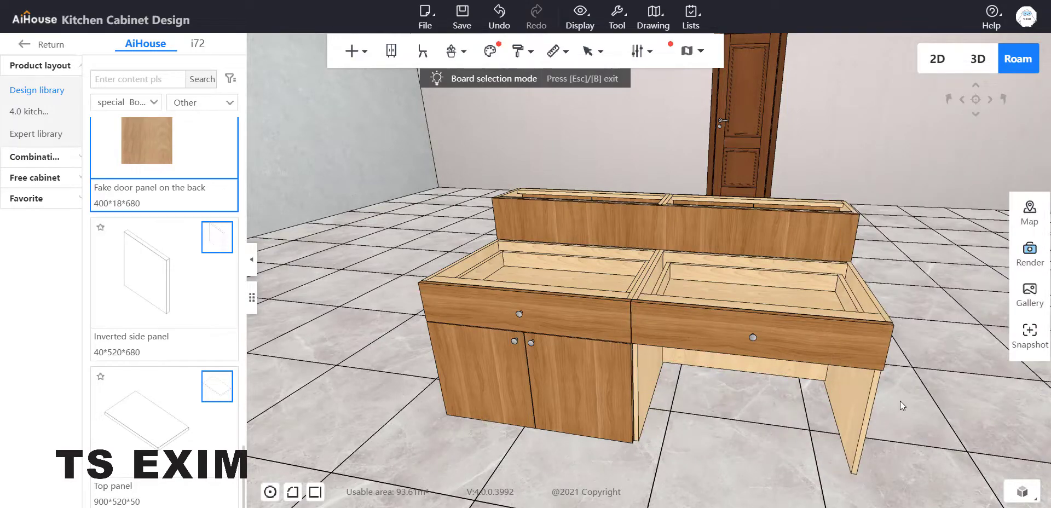
# Delete the two middle door leaves of the double door cabinets on the other side of the counter.
pyautogui.moveTo(900, 401); pyautogui.dragTo(748, 403, button='right')
pyautogui.moveTo(747, 404); pyautogui.dragTo(863, 447)
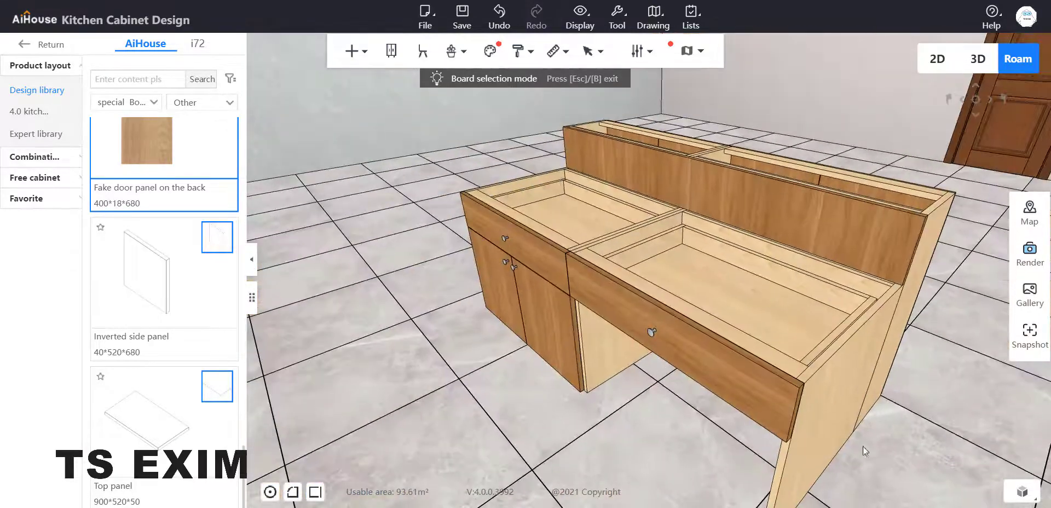
pyautogui.moveTo(862, 445); pyautogui.dragTo(605, 381, button='right')
pyautogui.moveTo(605, 382); pyautogui.dragTo(393, 377)
pyautogui.moveTo(393, 377); pyautogui.dragTo(563, 350, button='right')
pyautogui.moveTo(562, 350); pyautogui.dragTo(632, 350)
pyautogui.moveTo(632, 350); pyautogui.dragTo(573, 372, button='right')
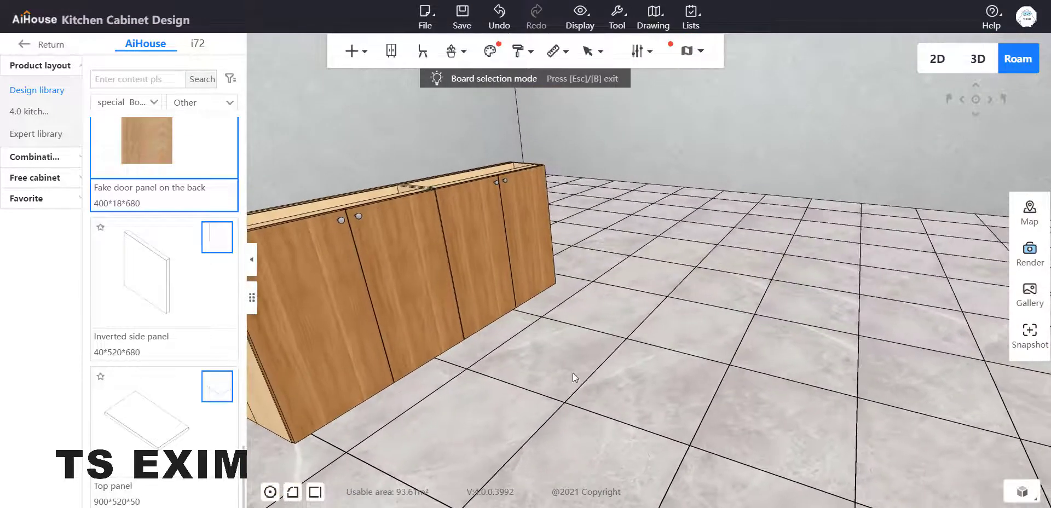
pyautogui.moveTo(573, 373); pyautogui.dragTo(541, 369)
pyautogui.click(541, 314)
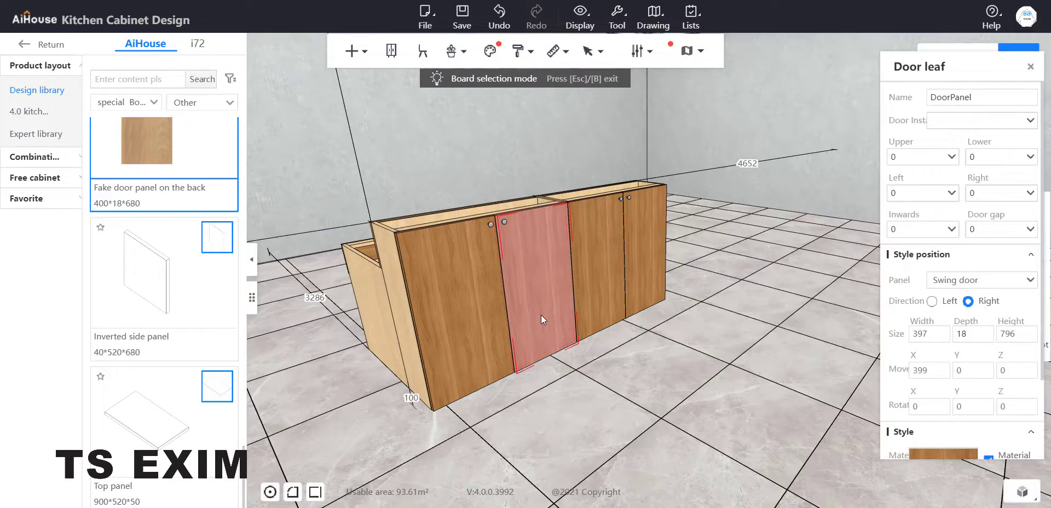
pyautogui.press('Delete')
pyautogui.click(584, 276)
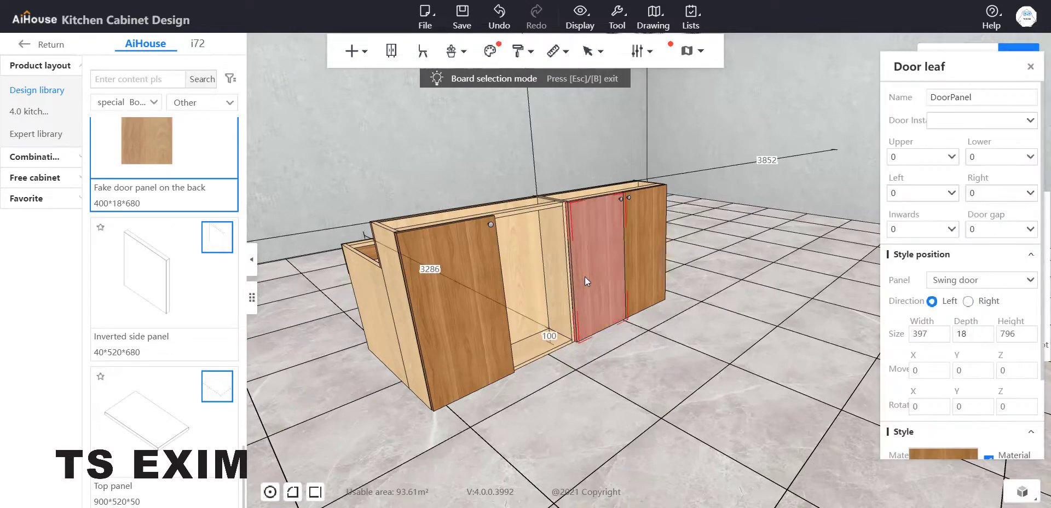
pyautogui.press('Delete')
# Leave board selection mode and open the function part library for the left double door cabinet with the missing door leaf.
pyautogui.moveTo(665, 397); pyautogui.dragTo(594, 438, button='right')
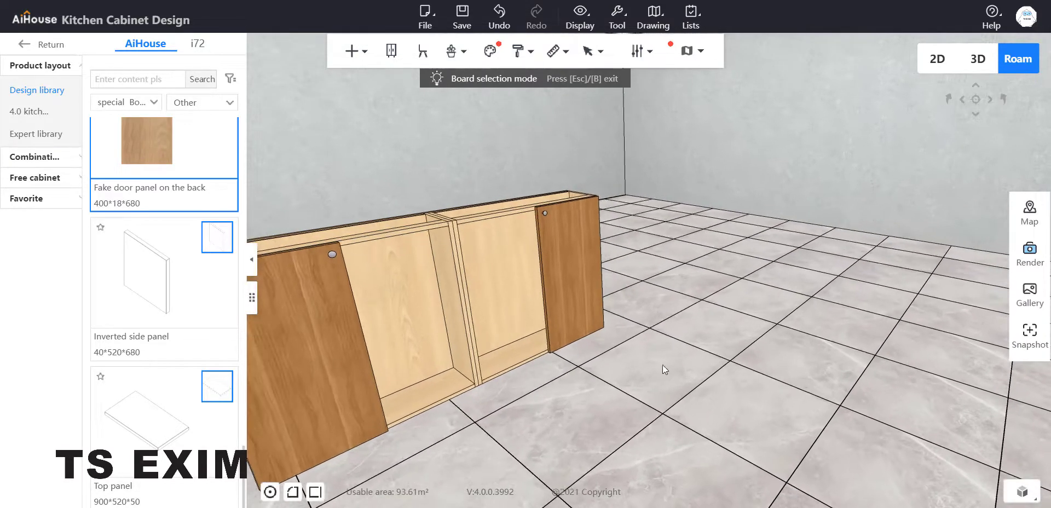
pyautogui.moveTo(539, 370); pyautogui.dragTo(614, 422, button='right')
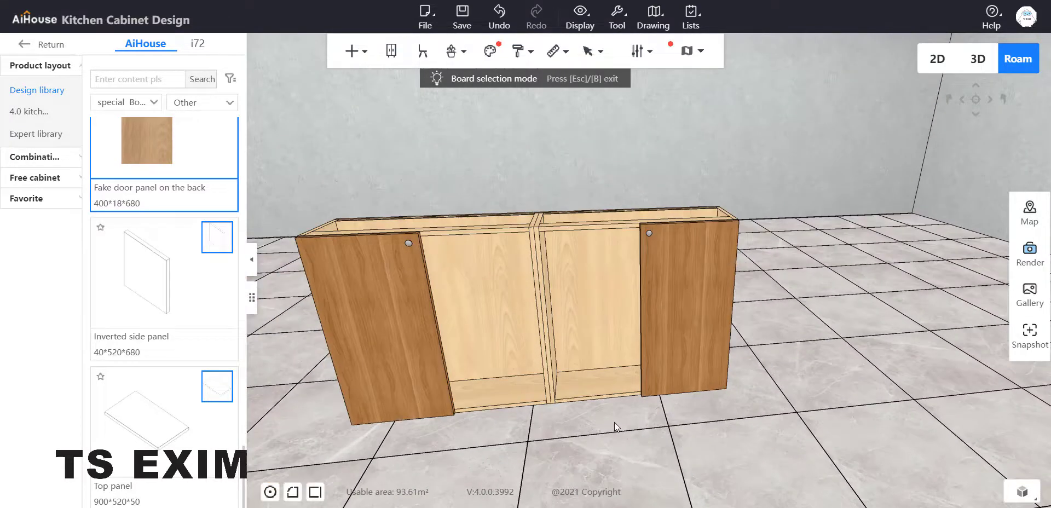
pyautogui.press('Escape')
pyautogui.rightClick(495, 314)
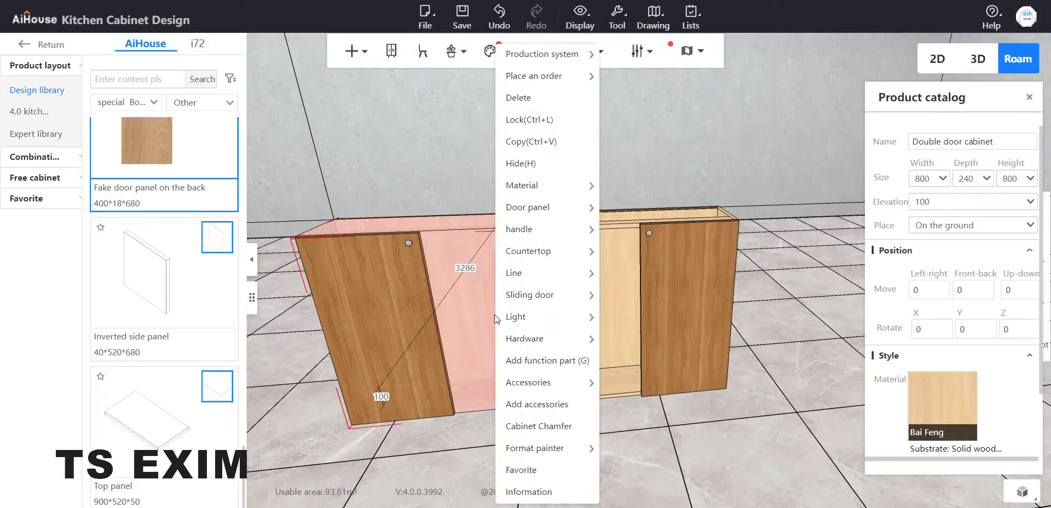
pyautogui.click(547, 361)
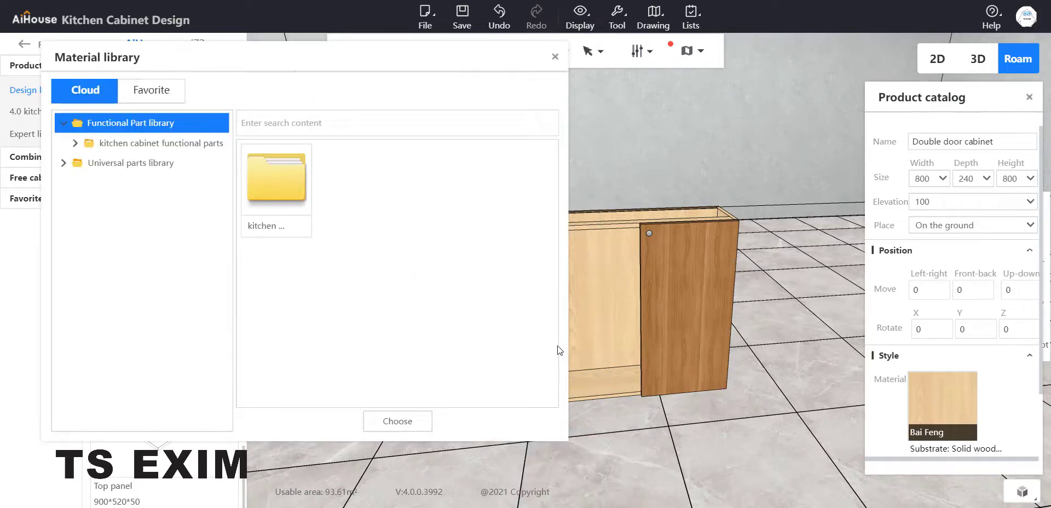
pyautogui.click(290, 205)
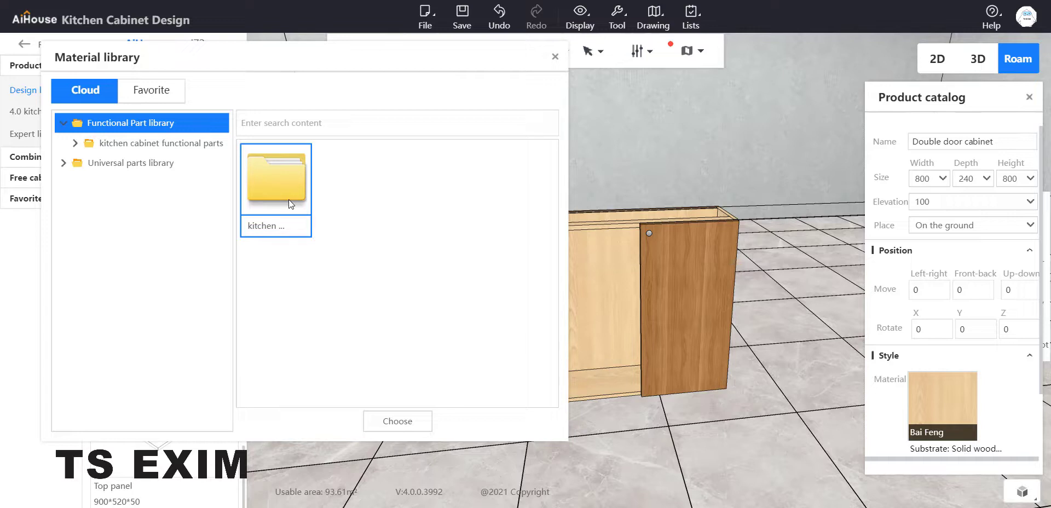
pyautogui.click(386, 422)
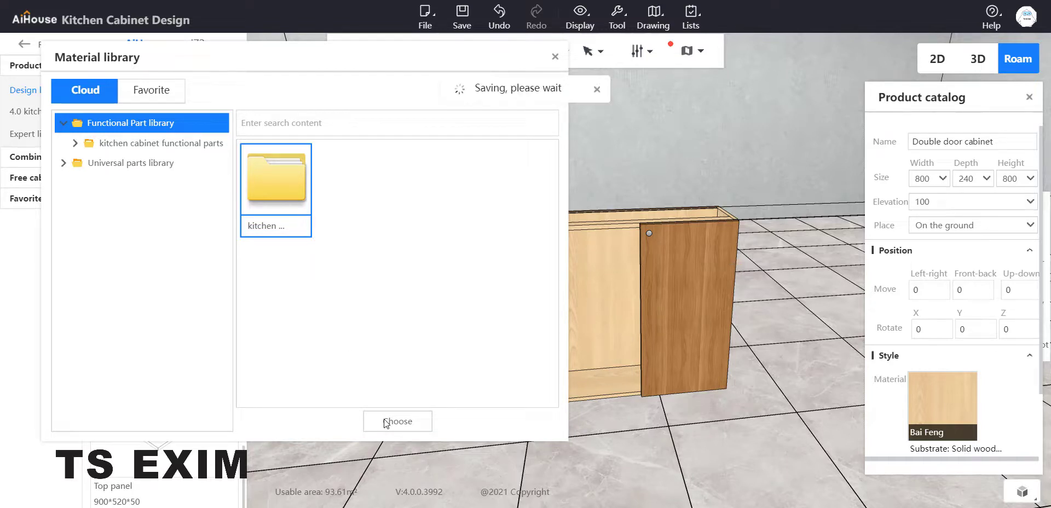
pyautogui.click(386, 421)
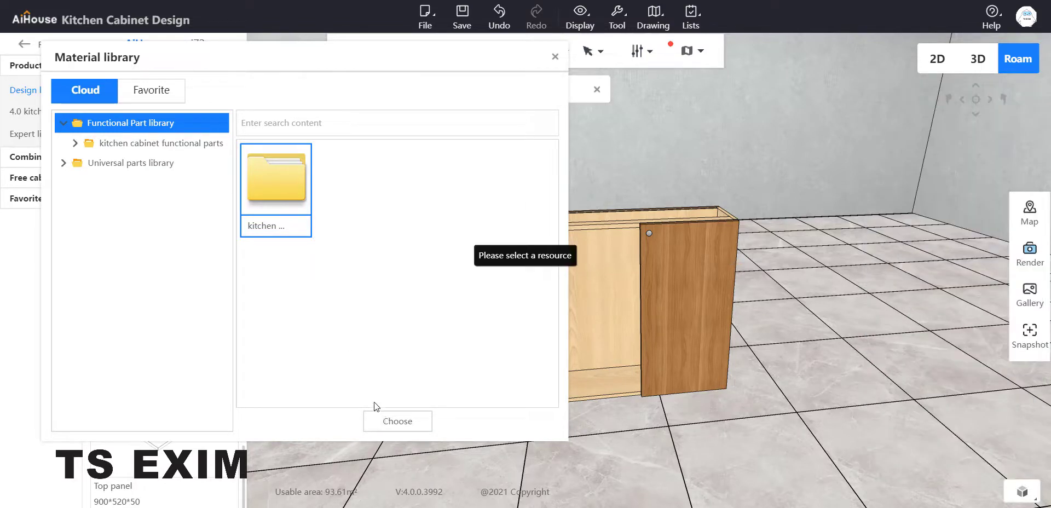
# Place a Neutral Board from the kitchen 18mm panel basic functional parts in the open space of each double door cabinet.
pyautogui.click(162, 146)
pyautogui.click(164, 170)
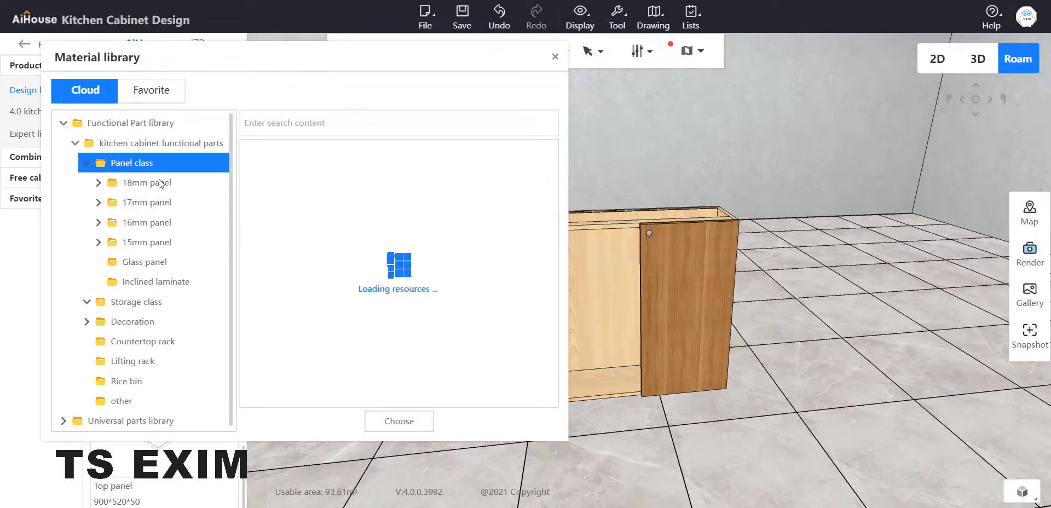
pyautogui.click(157, 183)
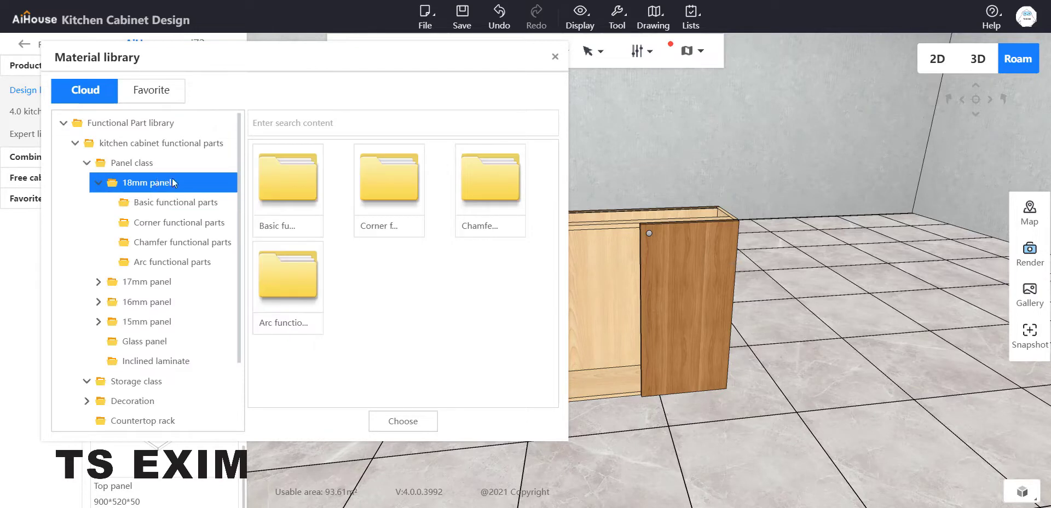
pyautogui.doubleClick(288, 195)
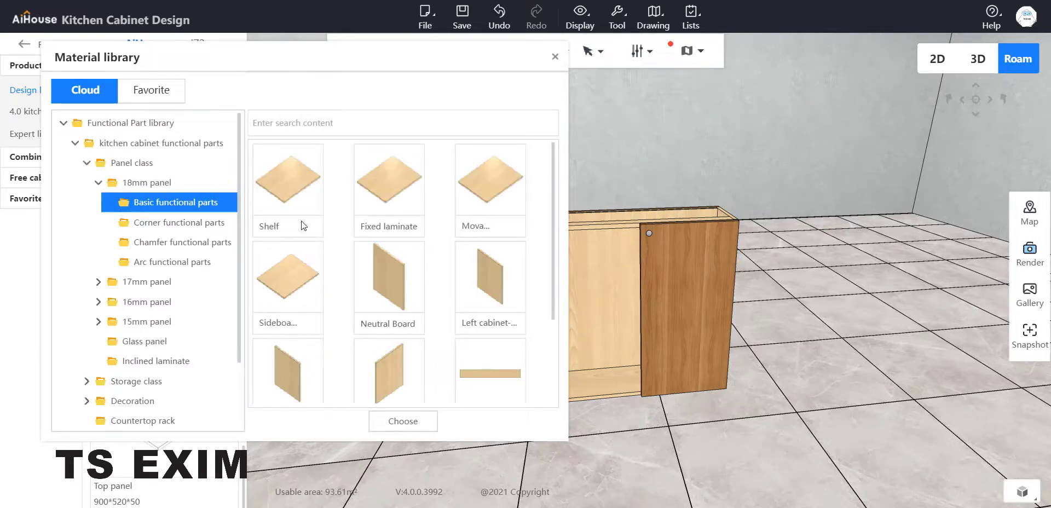
pyautogui.doubleClick(376, 281)
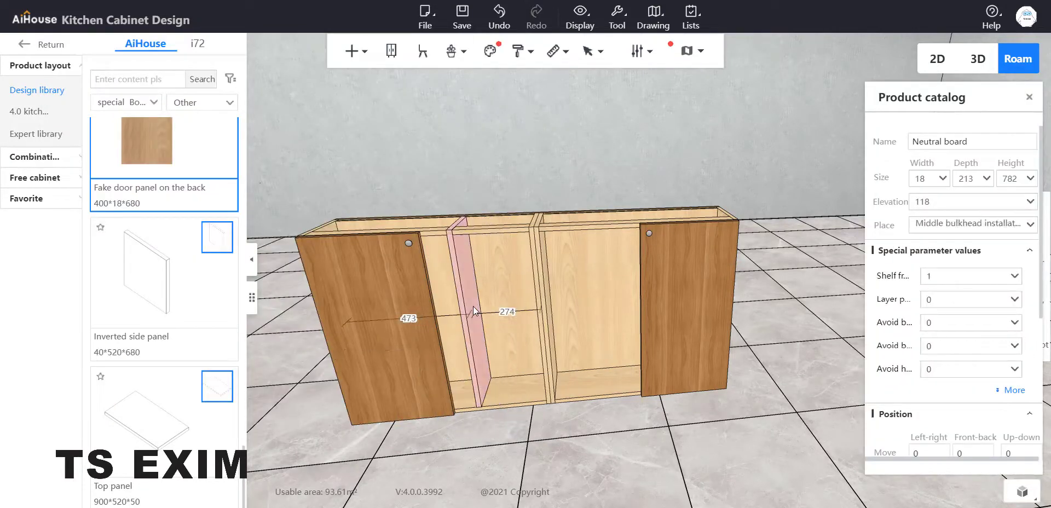
pyautogui.click(473, 304)
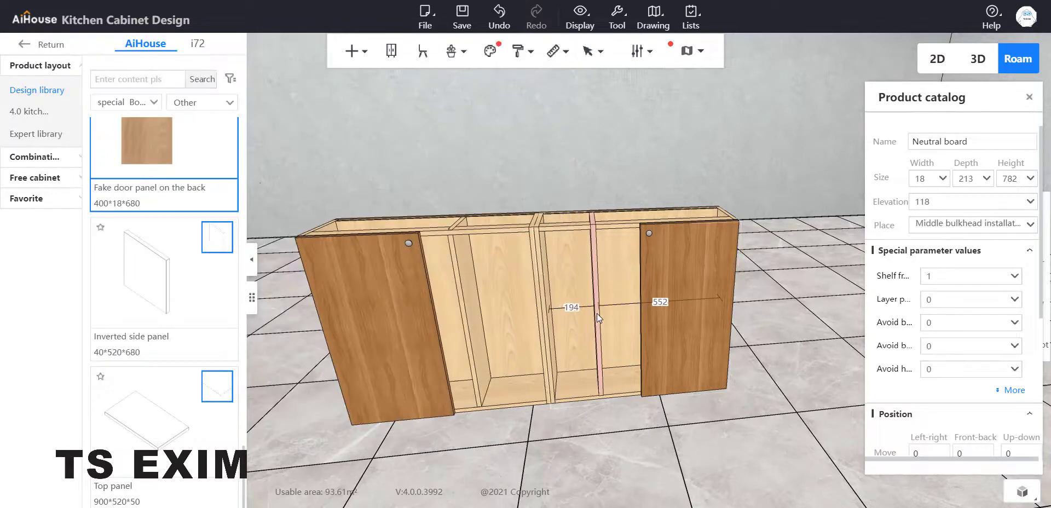
# Evenly divide the neutral boards of both double door cabinets using Number 1, and close the material library.
pyautogui.rightClick(597, 313)
pyautogui.moveTo(621, 448)
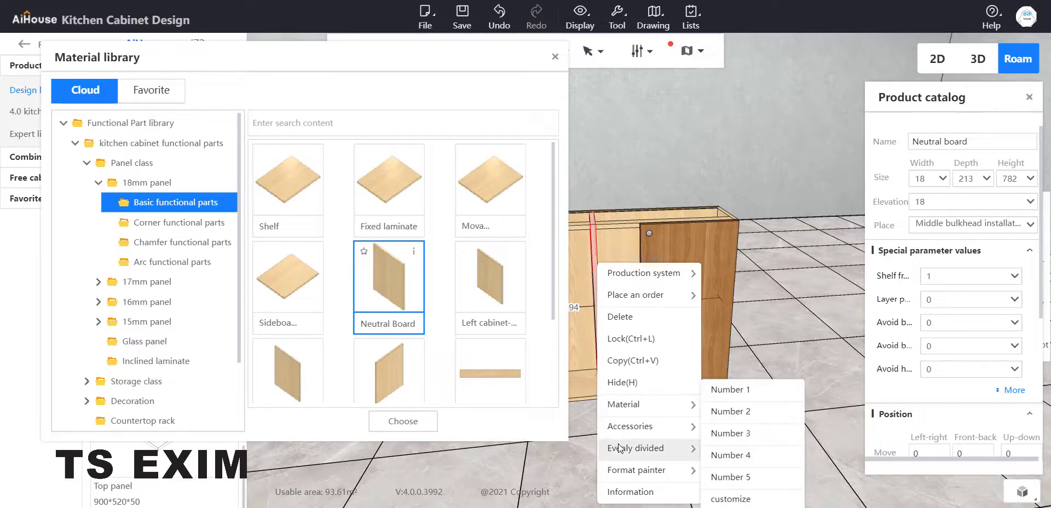
pyautogui.click(733, 389)
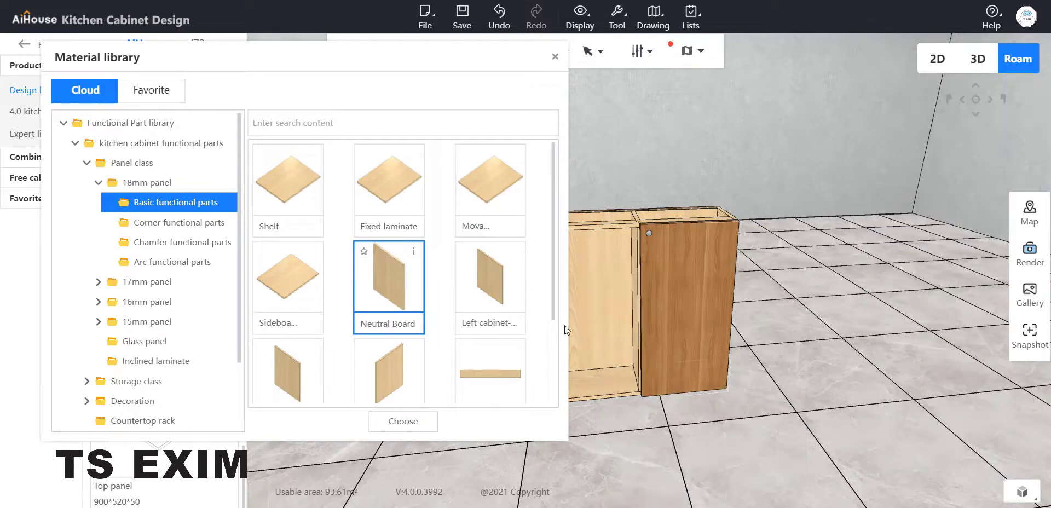
pyautogui.click(594, 330)
pyautogui.click(555, 58)
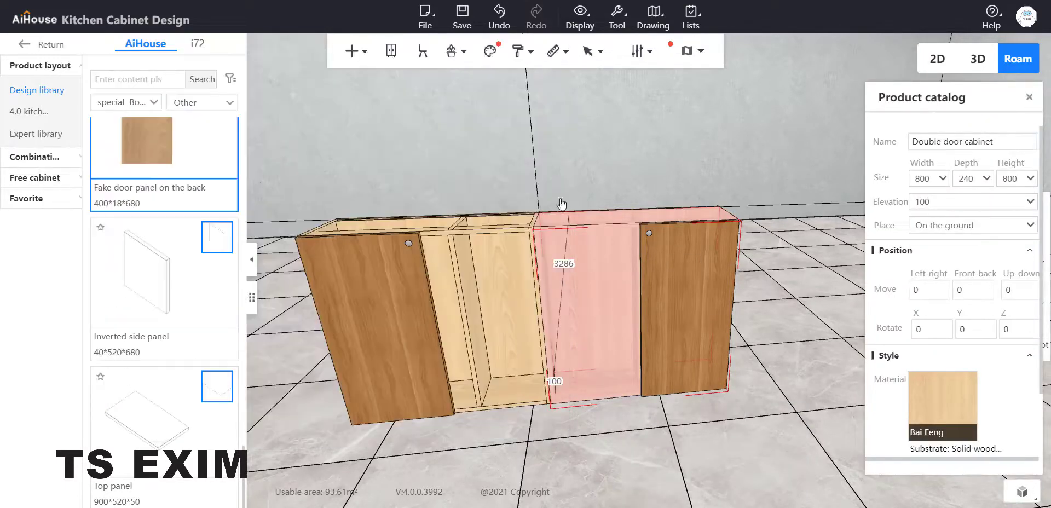
pyautogui.click(467, 310)
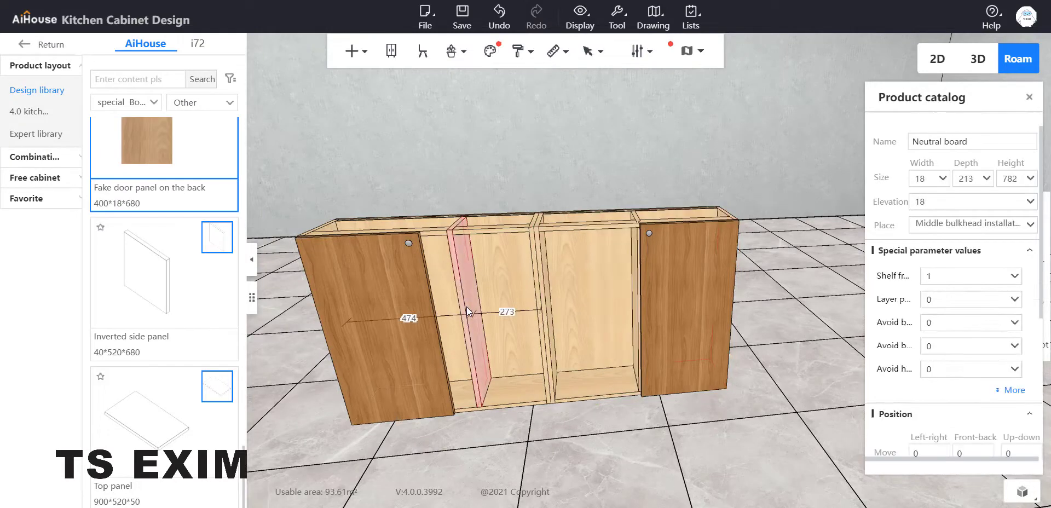
pyautogui.rightClick(467, 307)
pyautogui.moveTo(515, 448)
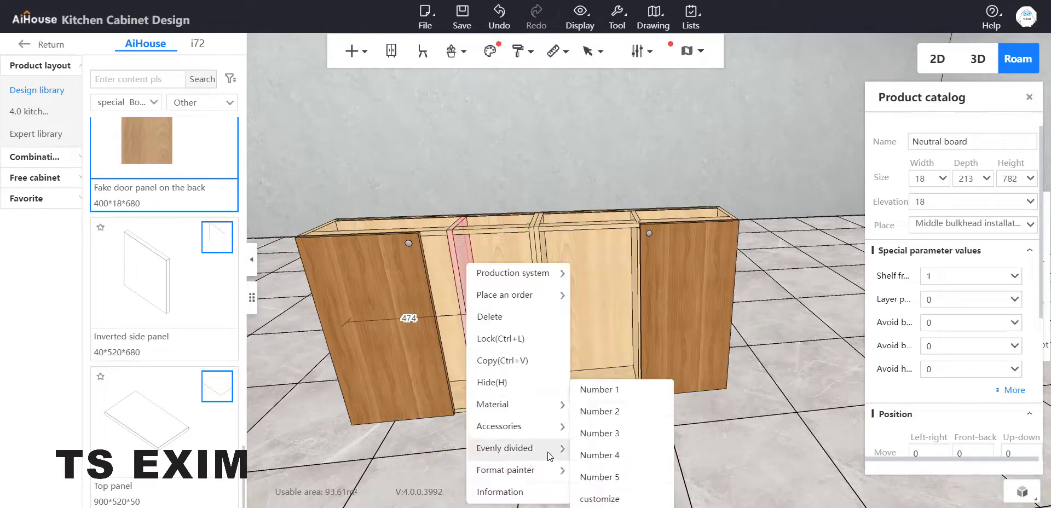
pyautogui.click(581, 391)
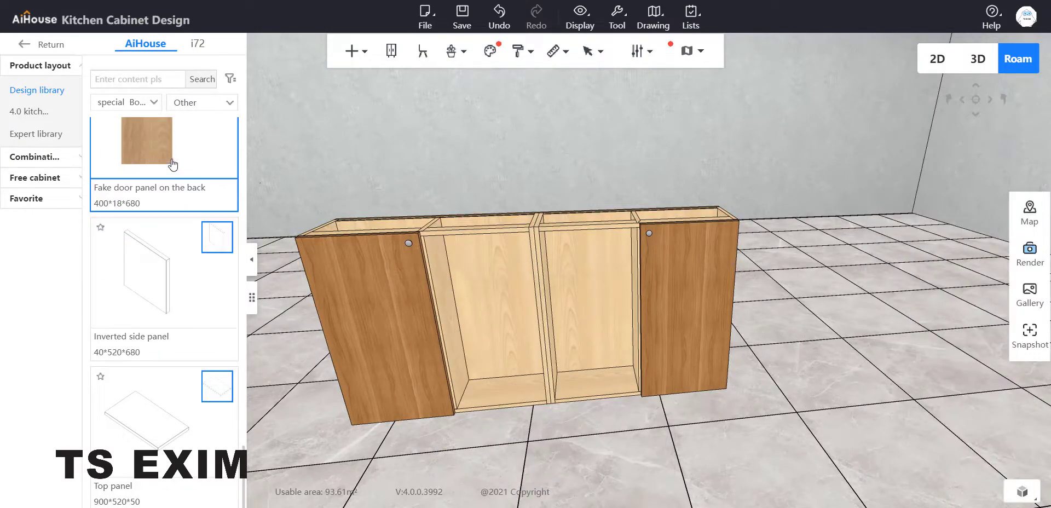
# Add a Shelf from the basic functional parts to the open compartment of each double door cabinet and close the library.
pyautogui.scroll(-5, 203, 143)
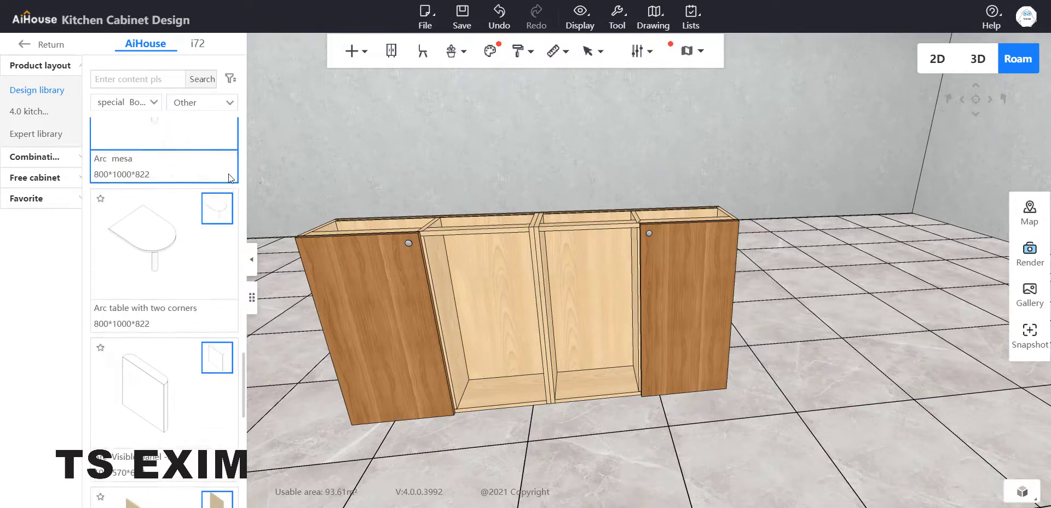
pyautogui.rightClick(484, 300)
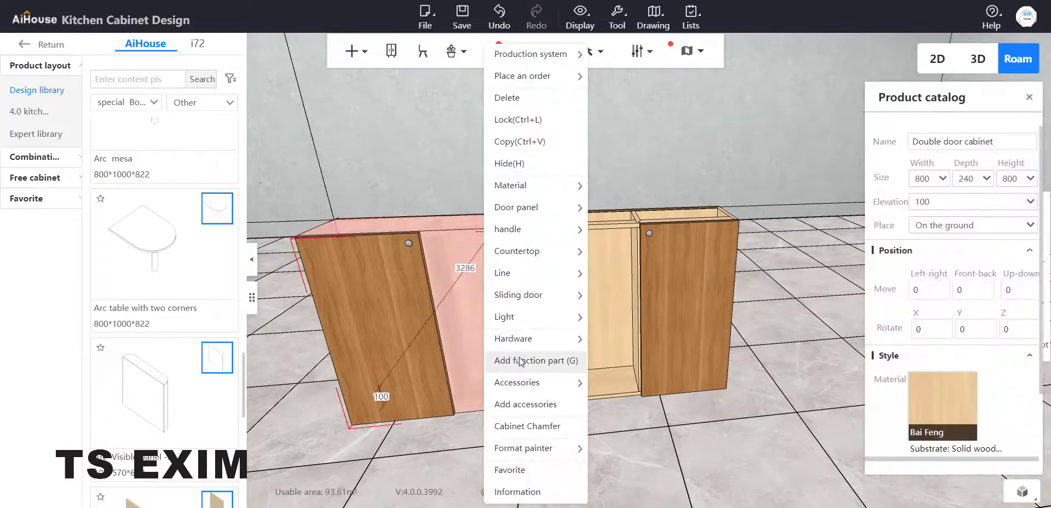
pyautogui.click(536, 361)
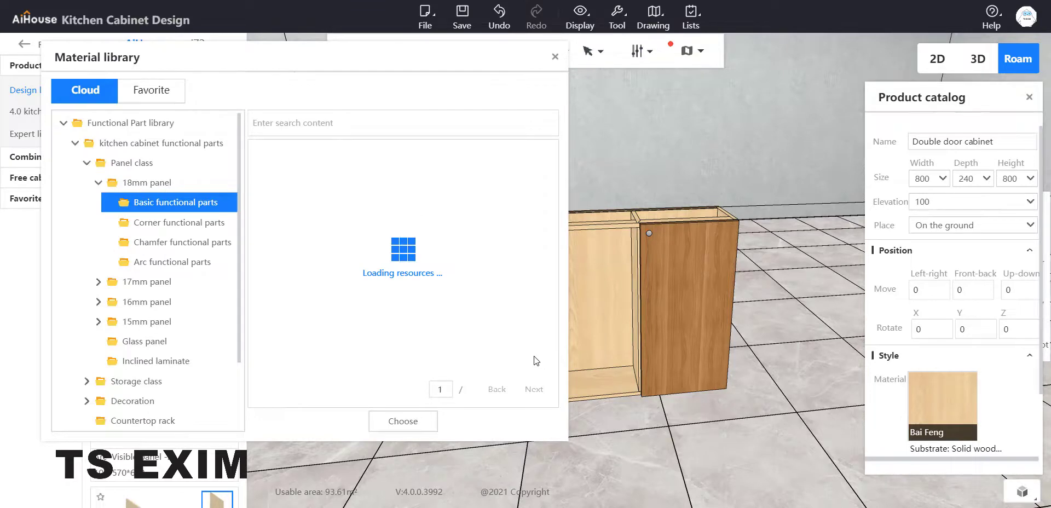
pyautogui.doubleClick(287, 175)
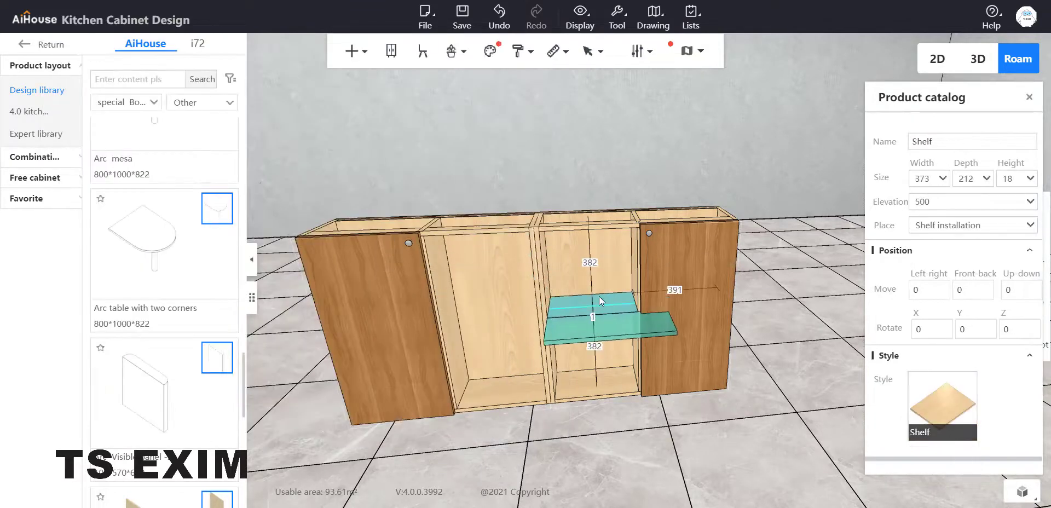
pyautogui.click(592, 285)
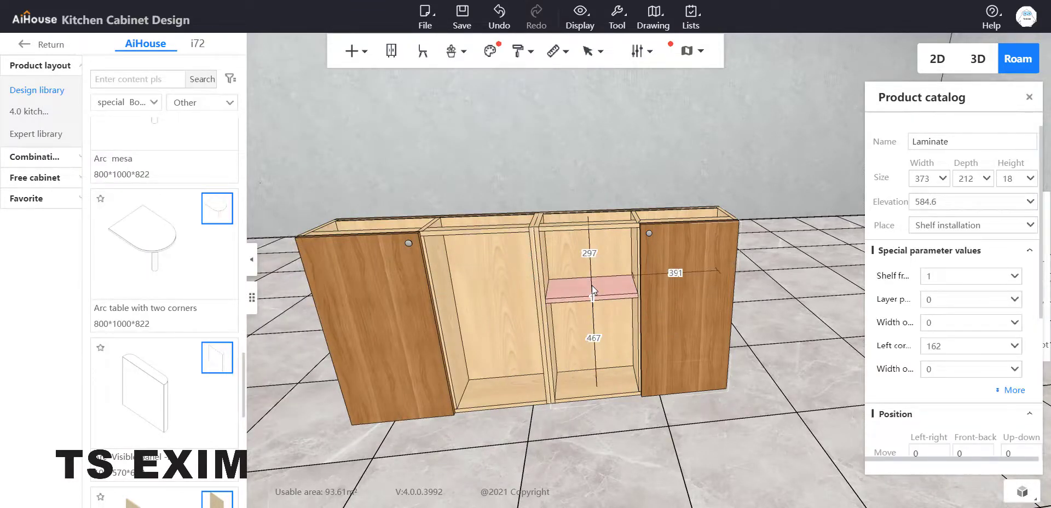
pyautogui.press('g')
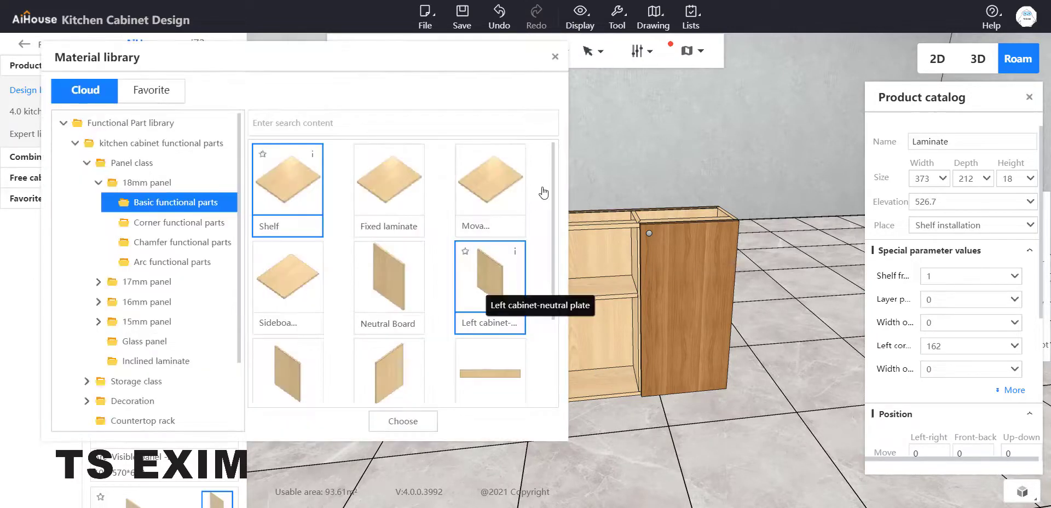
pyautogui.click(555, 57)
# Evenly divide the shelves in both open compartments using Number 1, starting with the left cabinet.
pyautogui.rightClick(515, 282)
pyautogui.moveTo(550, 448)
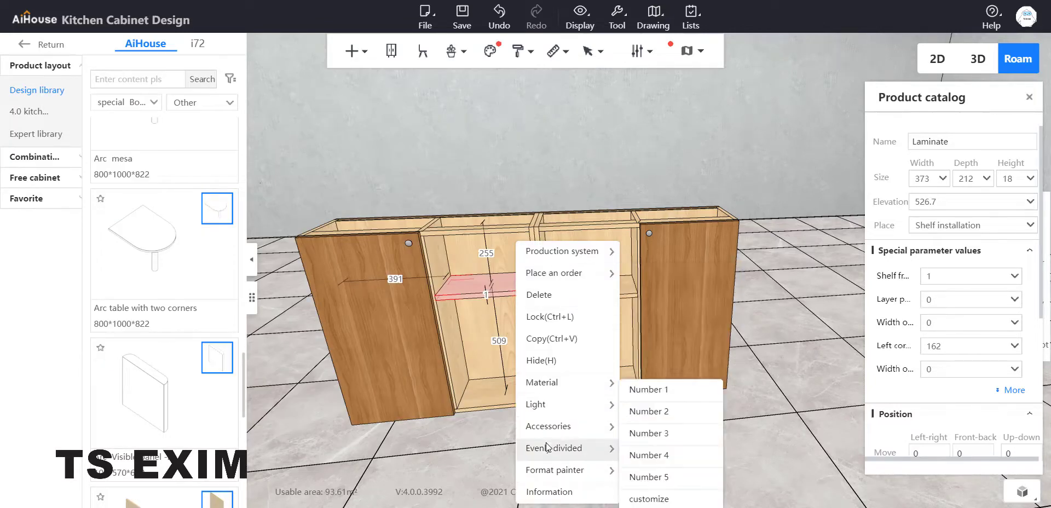
pyautogui.click(652, 389)
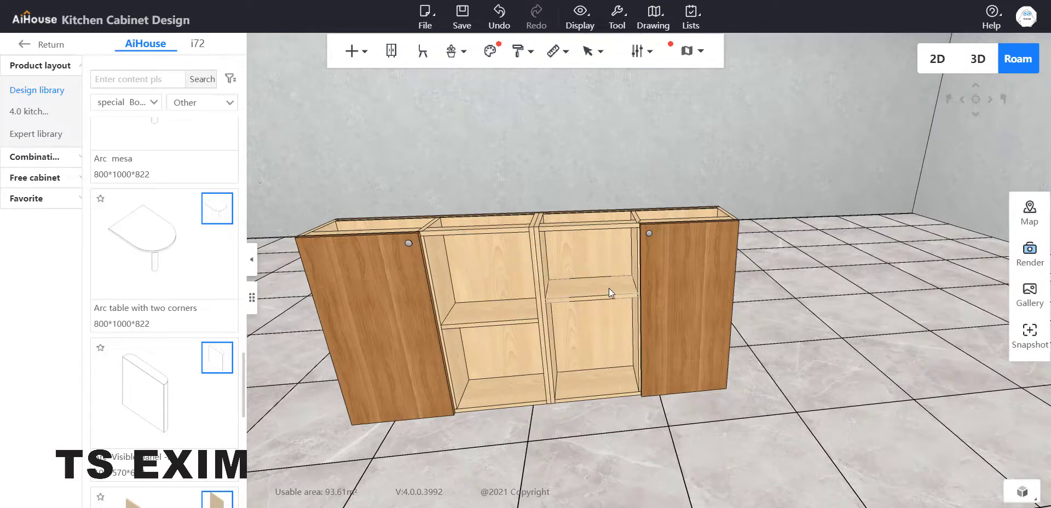
pyautogui.rightClick(619, 298)
pyautogui.moveTo(656, 428)
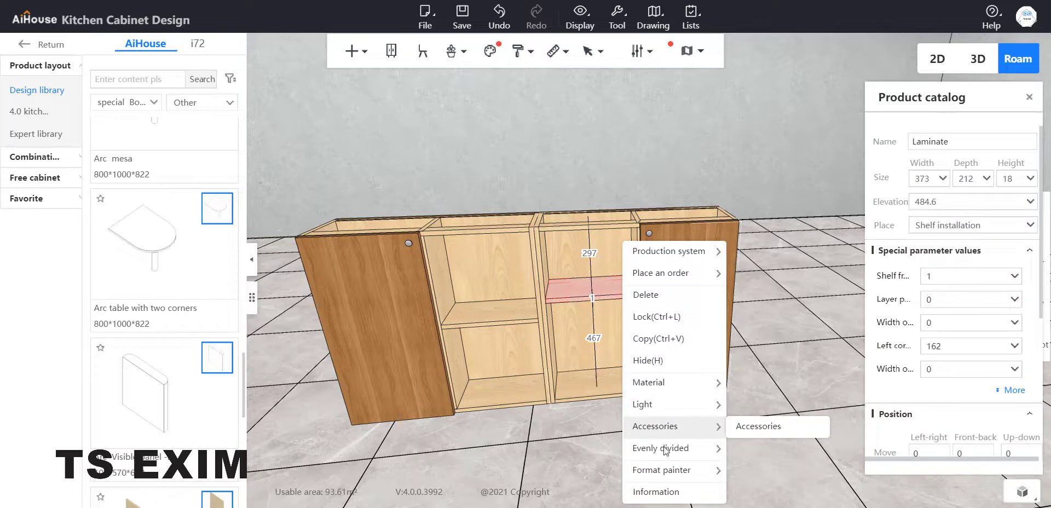
pyautogui.moveTo(665, 450)
pyautogui.click(753, 391)
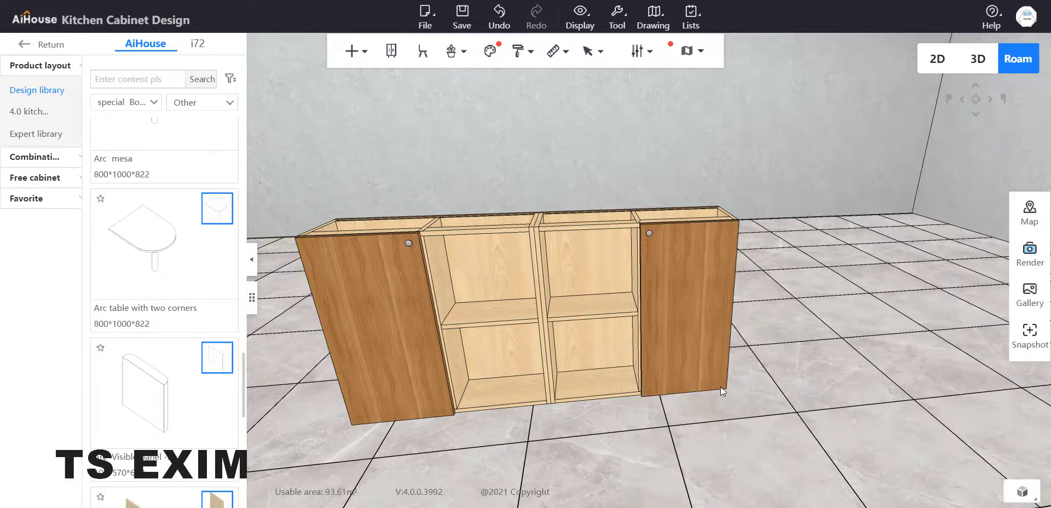
# Decorate both double door cabinets with the European style from the style library, applying it to Cabinet and confirming the decoration.
pyautogui.moveTo(565, 465); pyautogui.dragTo(509, 450)
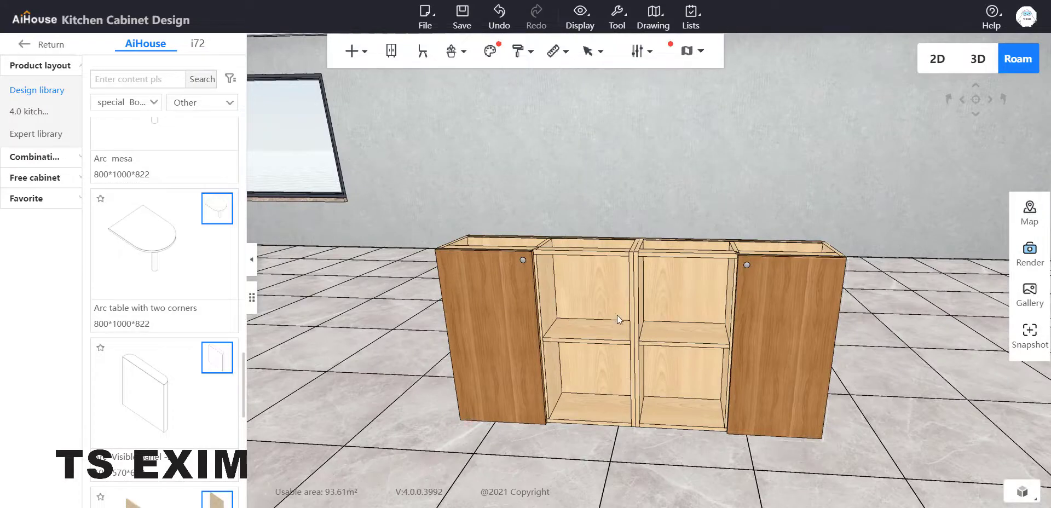
pyautogui.click(594, 303)
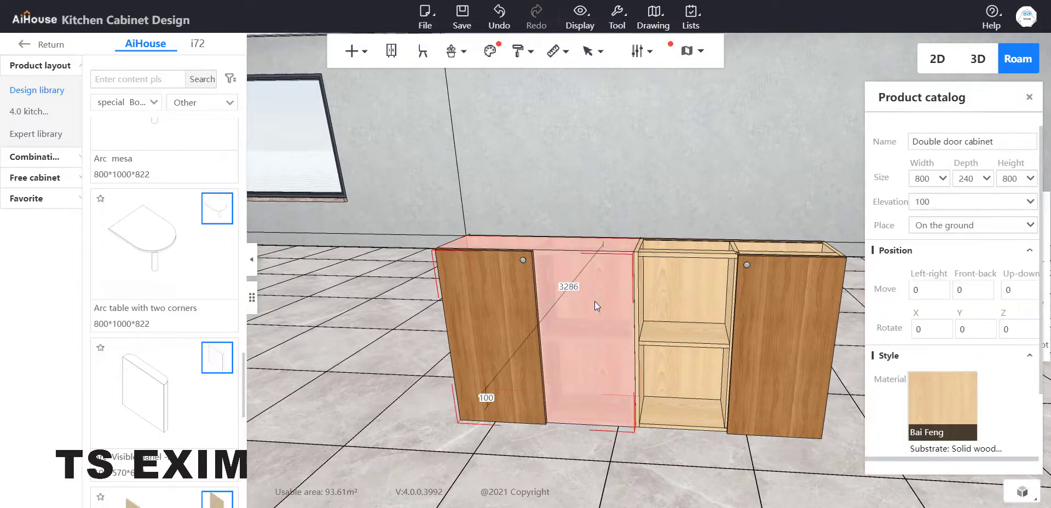
pyautogui.click(675, 286)
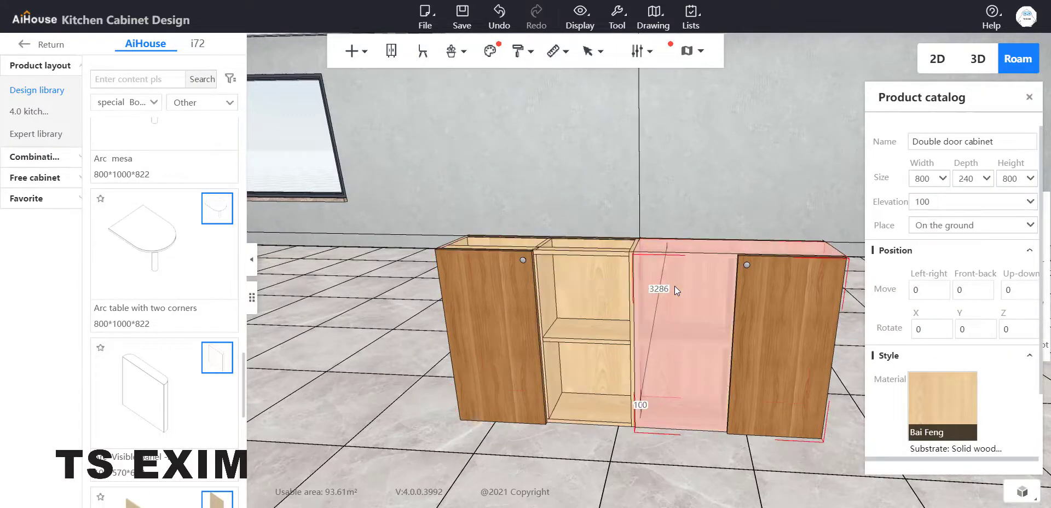
pyautogui.keyDown('ctrl'); pyautogui.click(593, 295); pyautogui.keyUp('ctrl')
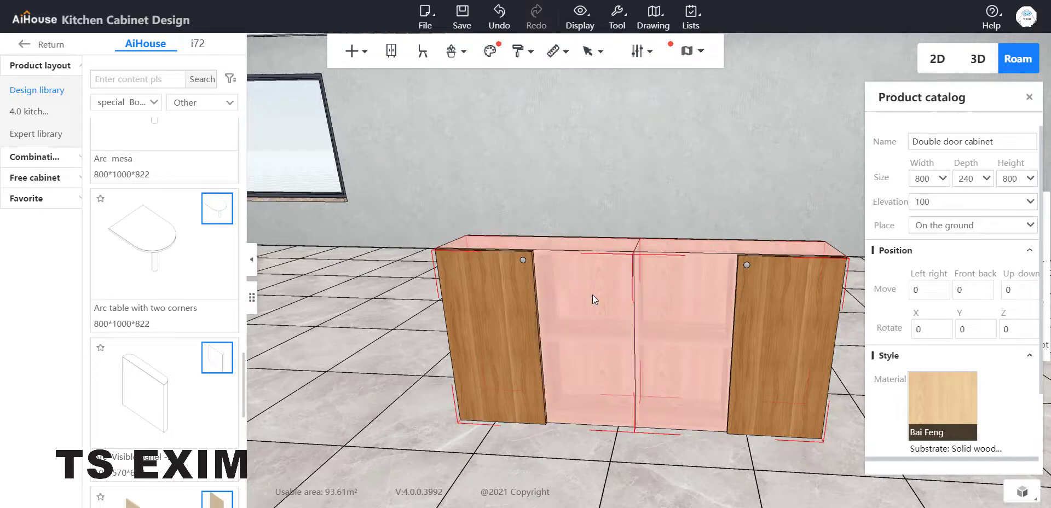
pyautogui.click(463, 55)
pyautogui.click(461, 79)
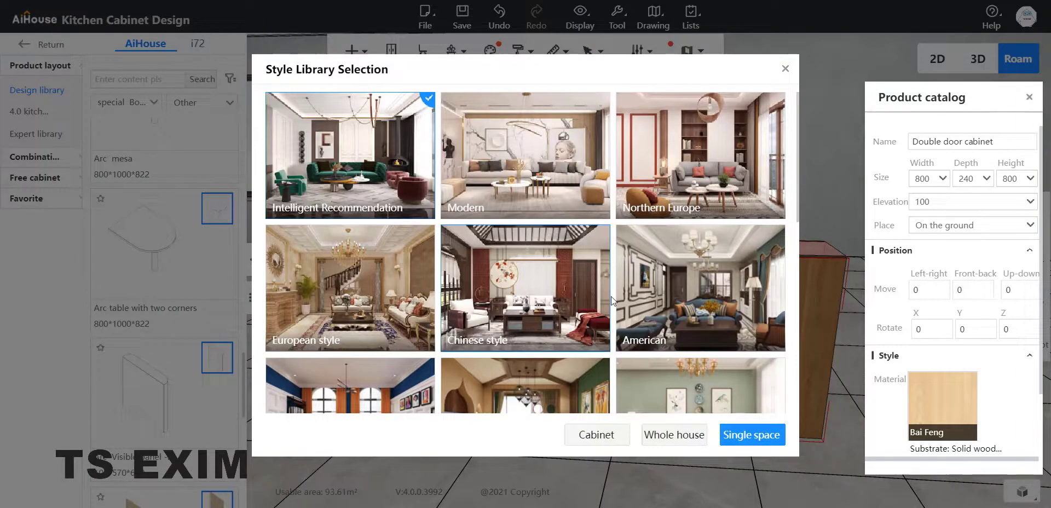
pyautogui.scroll(-1, 610, 297)
pyautogui.scroll(-2, 610, 297)
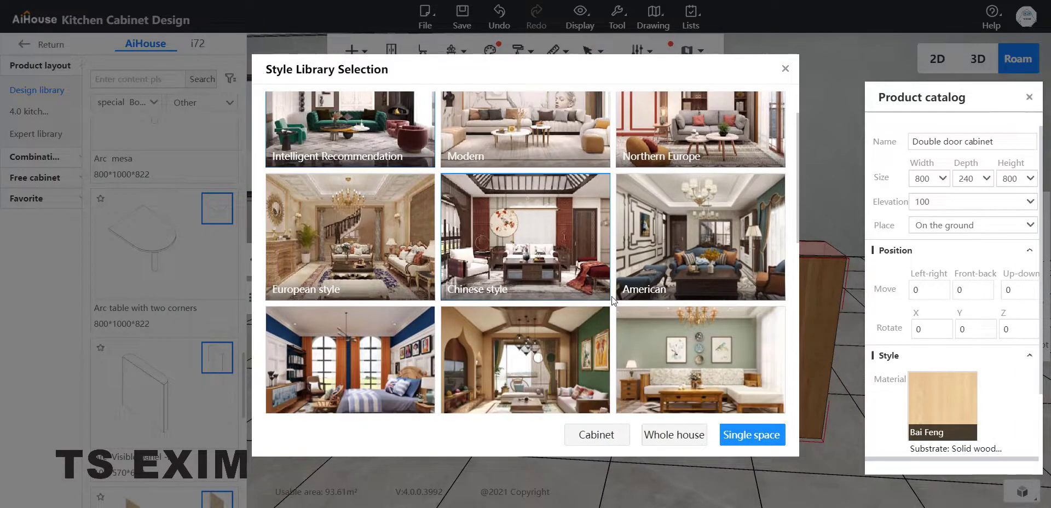
pyautogui.click(409, 246)
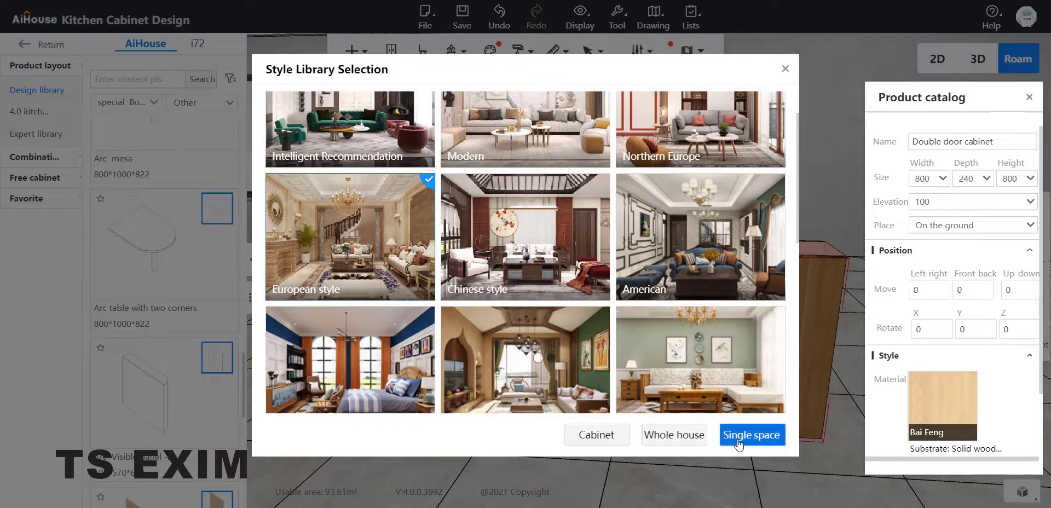
pyautogui.click(584, 435)
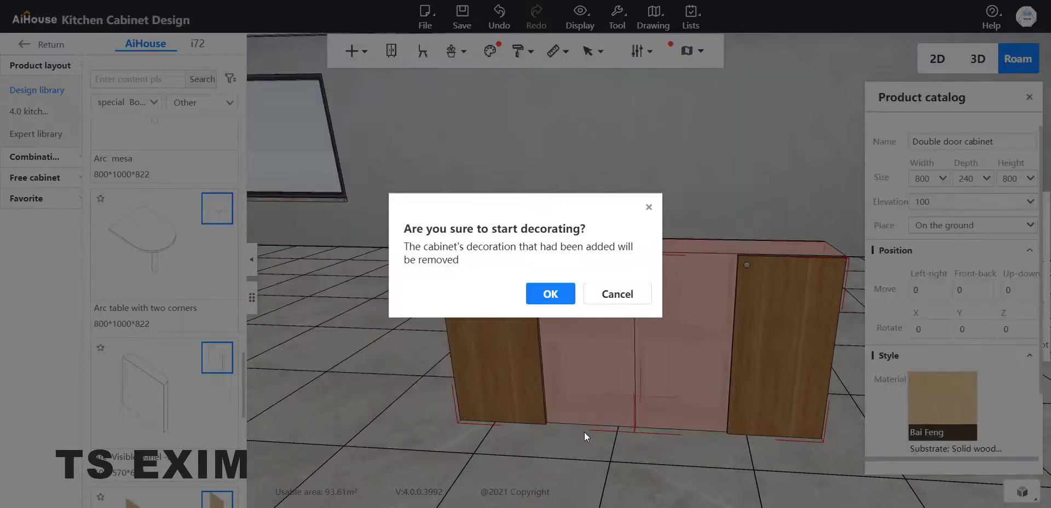
pyautogui.click(556, 298)
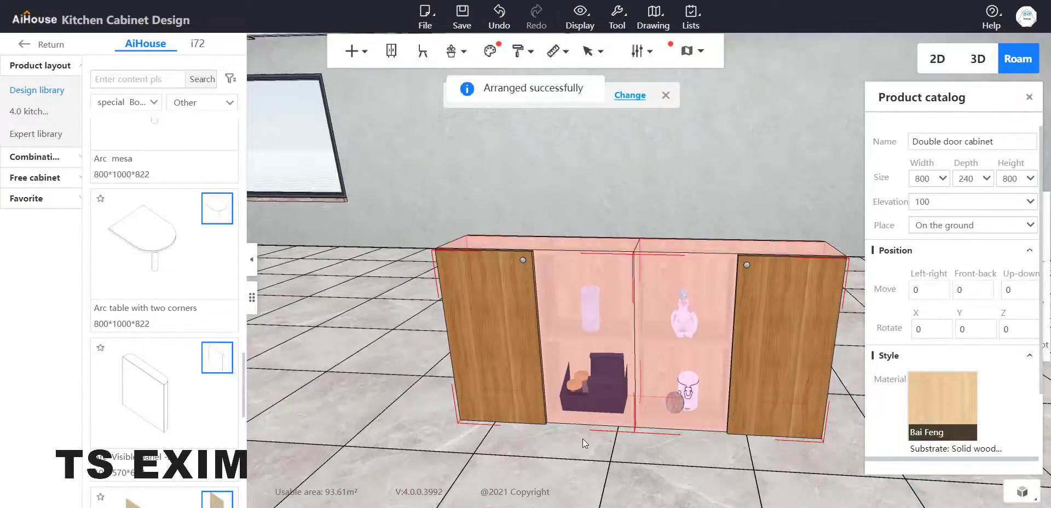
# Deselect the decorated cabinets and dismiss the decoration notification.
pyautogui.rightClick(396, 354)
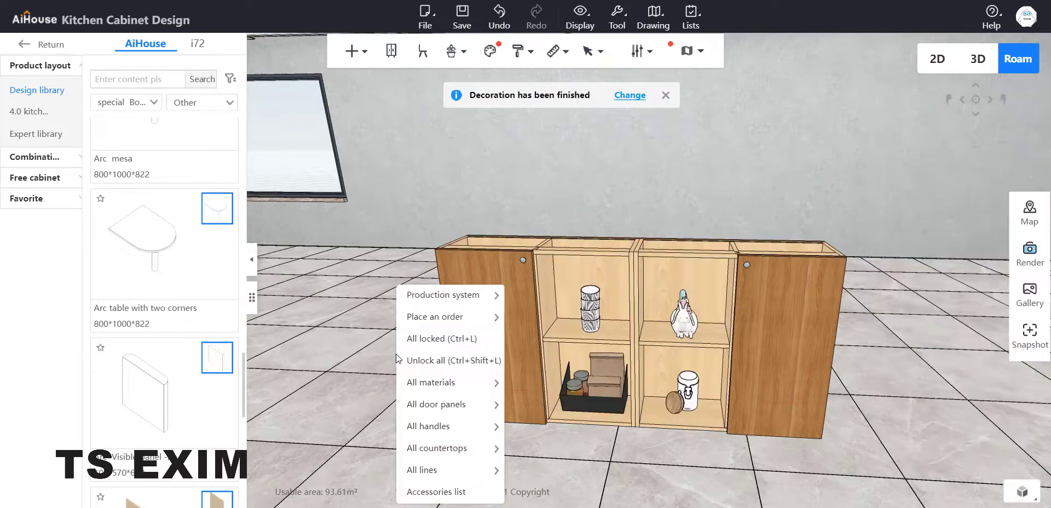
pyautogui.moveTo(688, 481); pyautogui.dragTo(592, 453)
pyautogui.moveTo(592, 452); pyautogui.dragTo(609, 470, button='right')
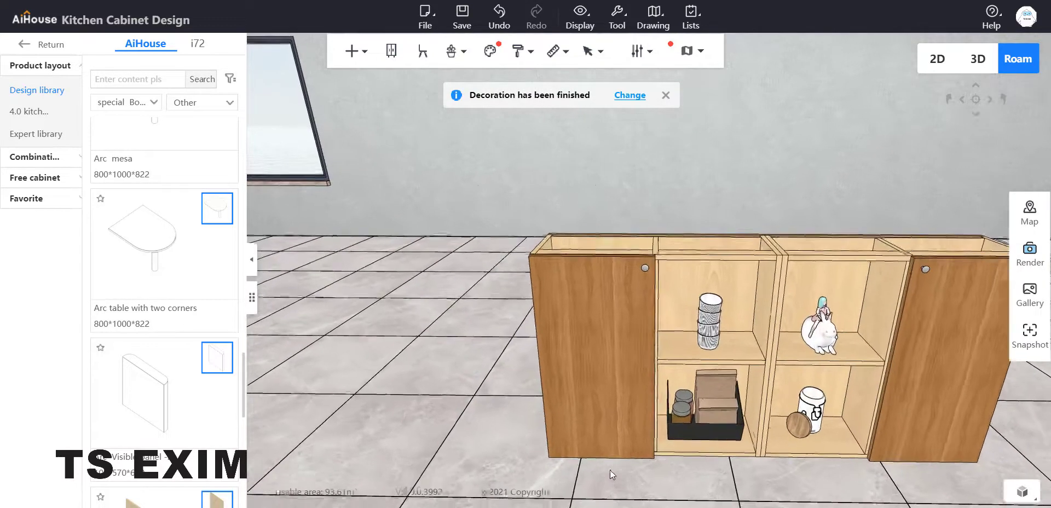
pyautogui.click(665, 95)
pyautogui.moveTo(486, 276); pyautogui.dragTo(582, 346)
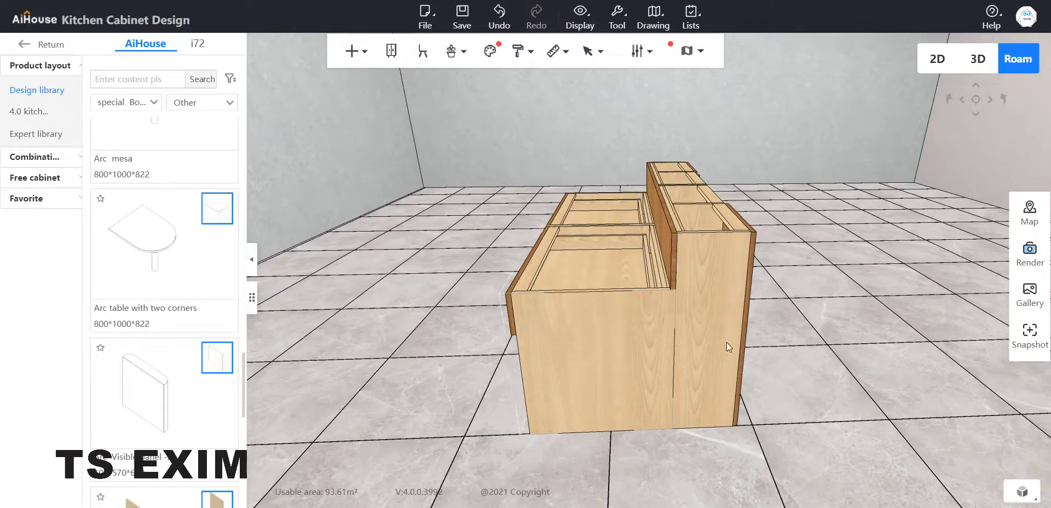
pyautogui.moveTo(728, 347); pyautogui.dragTo(746, 267)
pyautogui.click(191, 104)
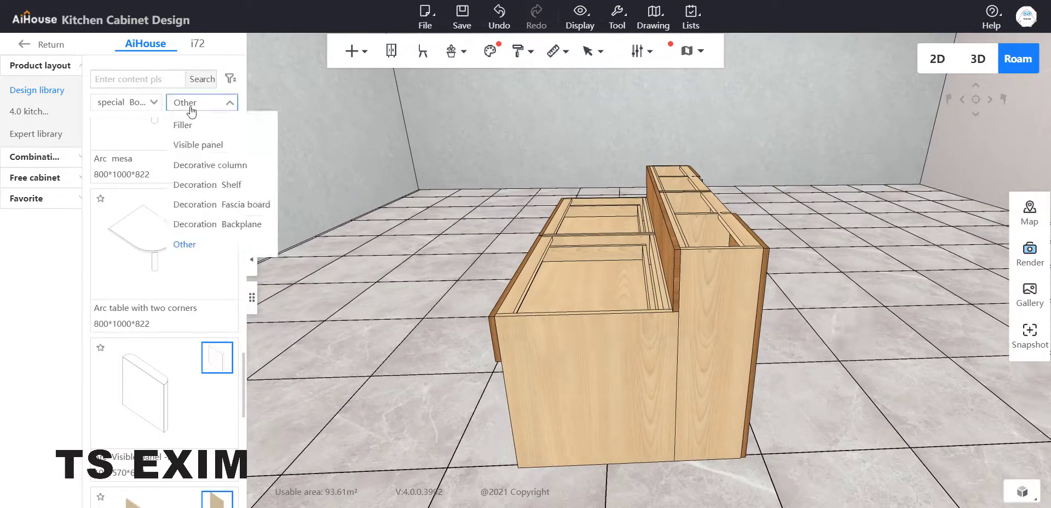
pyautogui.click(196, 145)
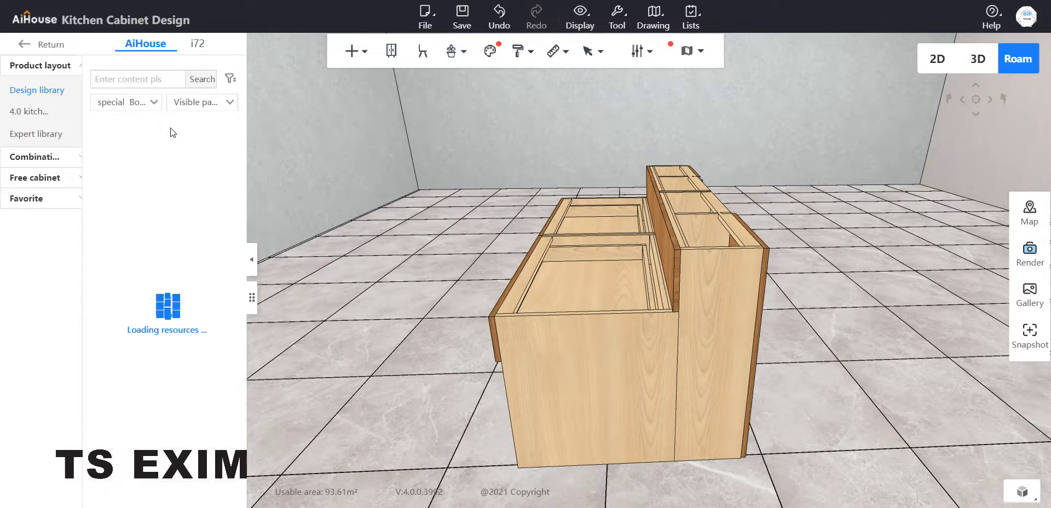
pyautogui.scroll(-4, 182, 191)
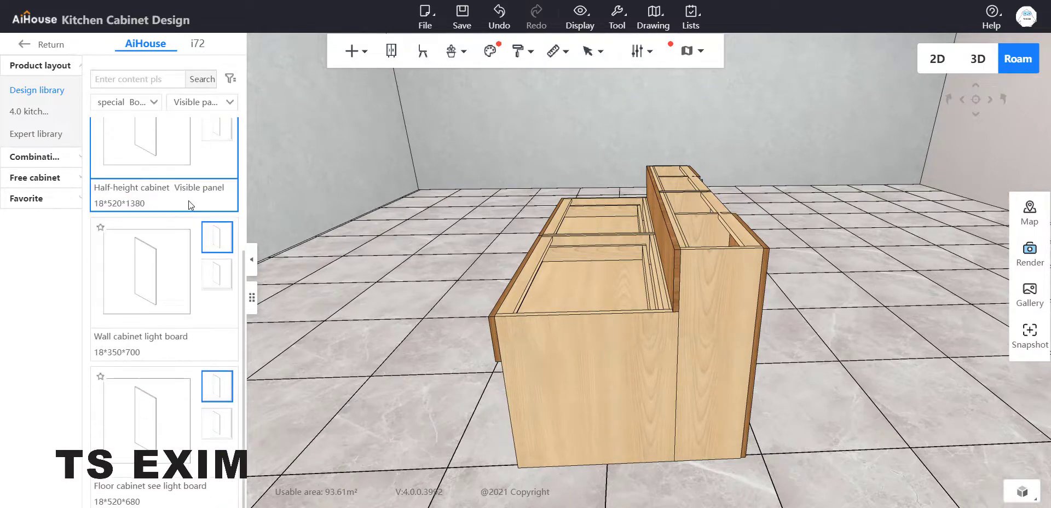
pyautogui.click(198, 104)
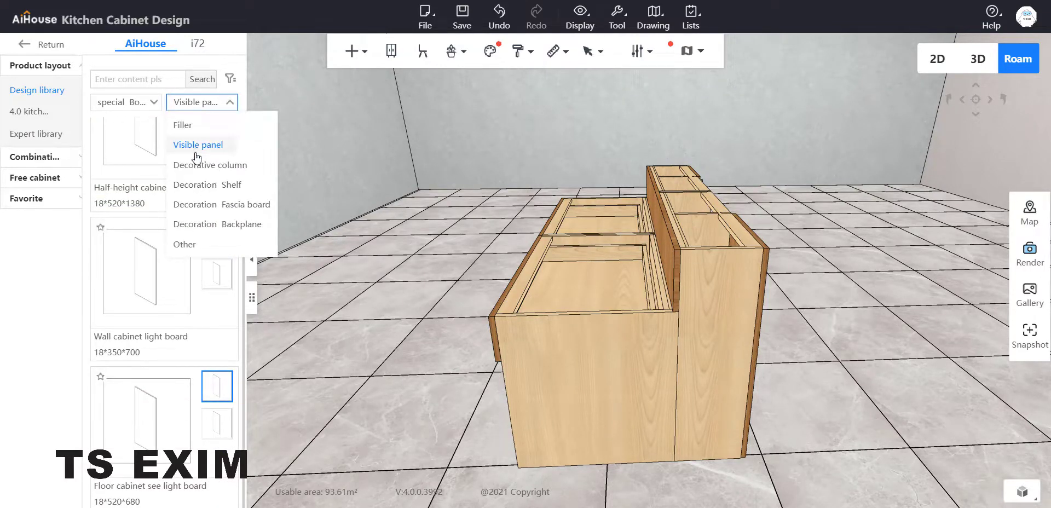
# Place a Super panel (unlimited) from the Other special boards on the lower drawer cabinets and set its width to 1600.
pyautogui.click(208, 243)
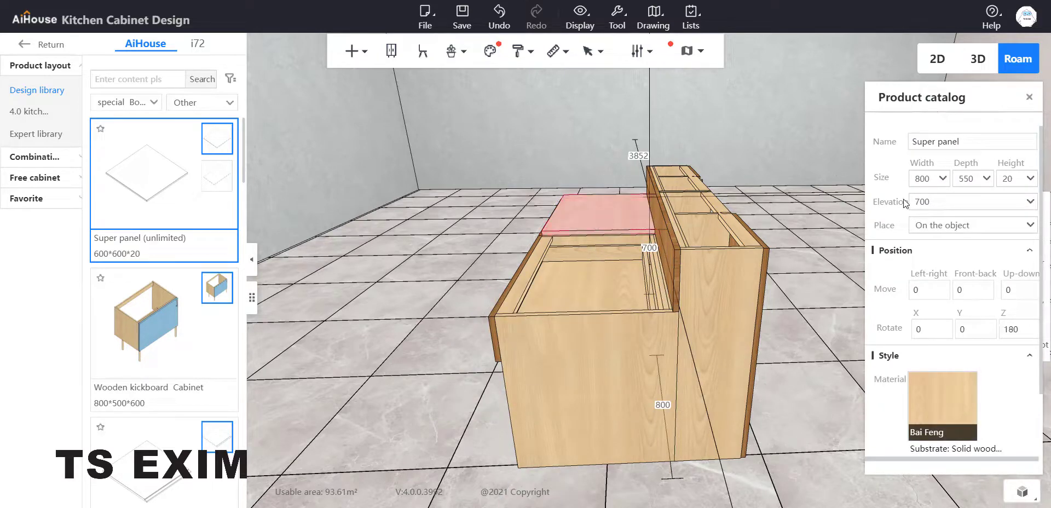
pyautogui.click(932, 176)
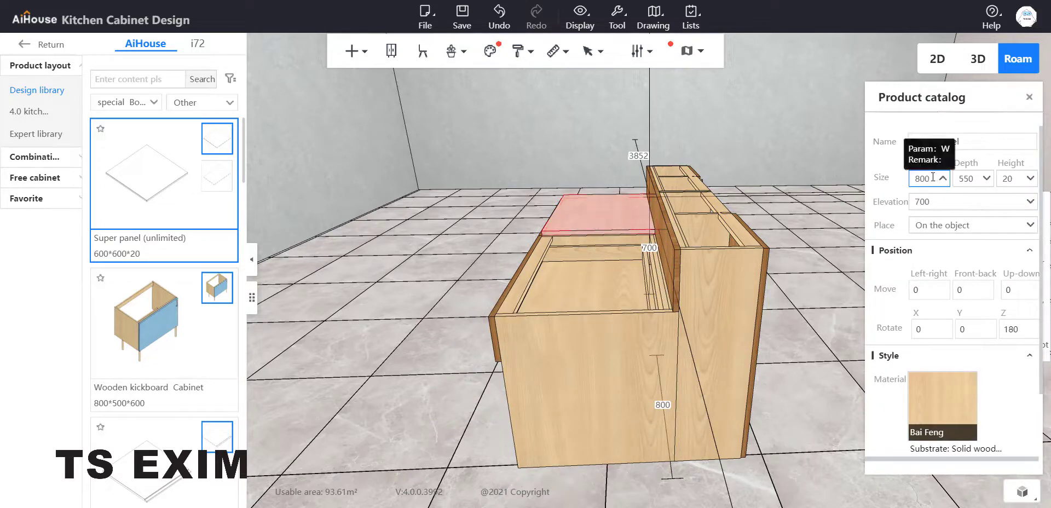
pyautogui.doubleClick(932, 177)
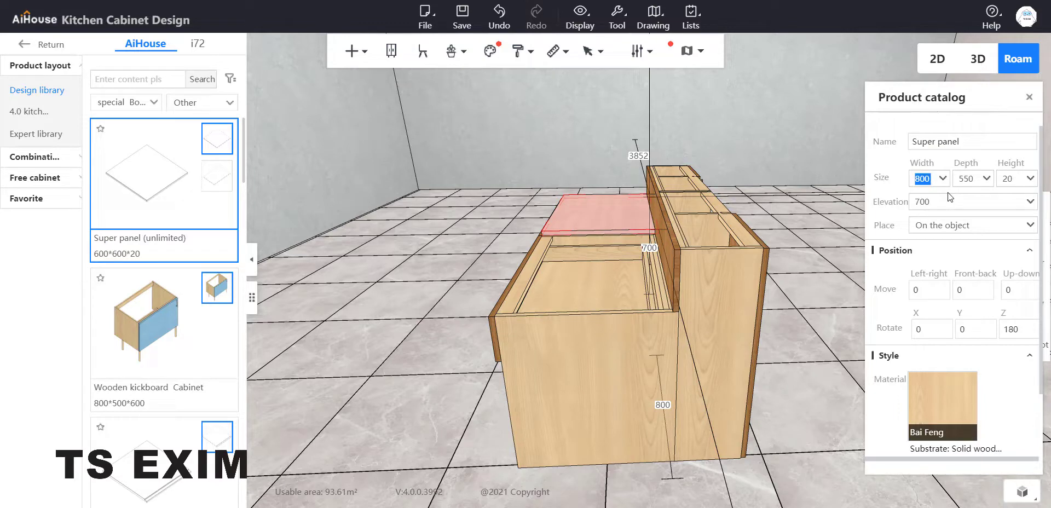
pyautogui.write('16')
pyautogui.press('Return')
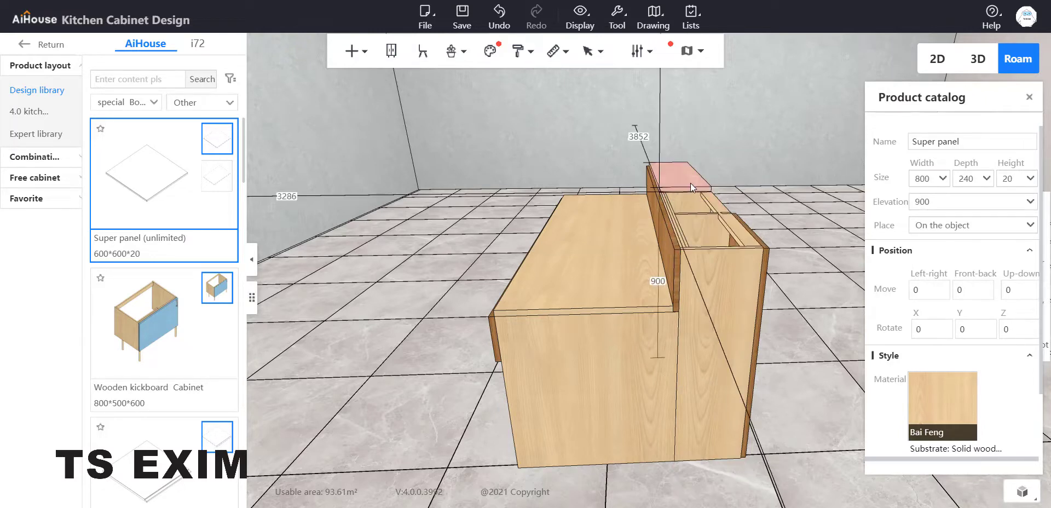
# Set the width of the Super panel on the taller double door cabinets to 1600 and deselect it.
pyautogui.doubleClick(932, 178)
pyautogui.write('16')
pyautogui.press('Return')
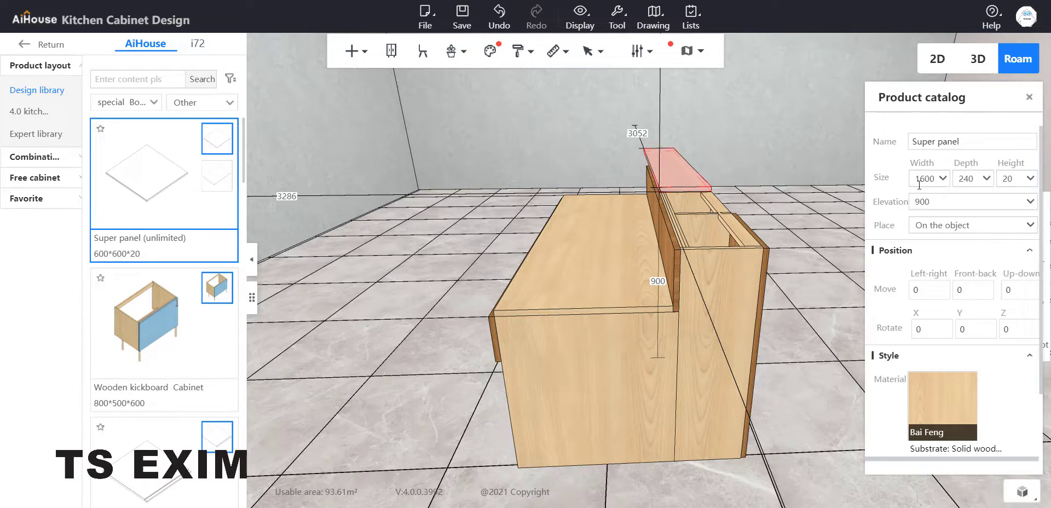
pyautogui.click(792, 368)
pyautogui.rightClick(792, 383)
# Start Free drawing skirting to add a base trim to the counter.
pyautogui.moveTo(452, 411); pyautogui.dragTo(552, 413)
pyautogui.moveTo(892, 452); pyautogui.dragTo(926, 395)
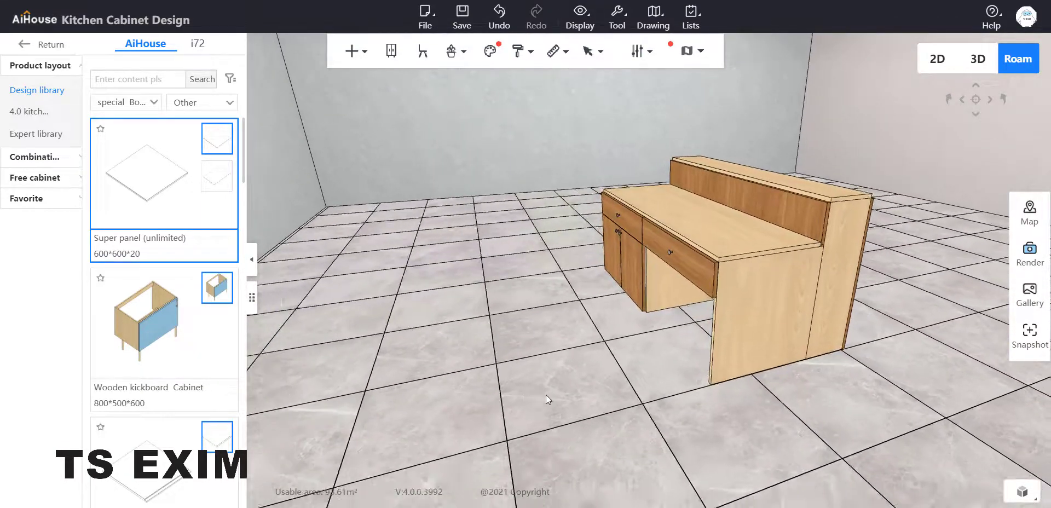
pyautogui.moveTo(545, 396); pyautogui.dragTo(727, 420)
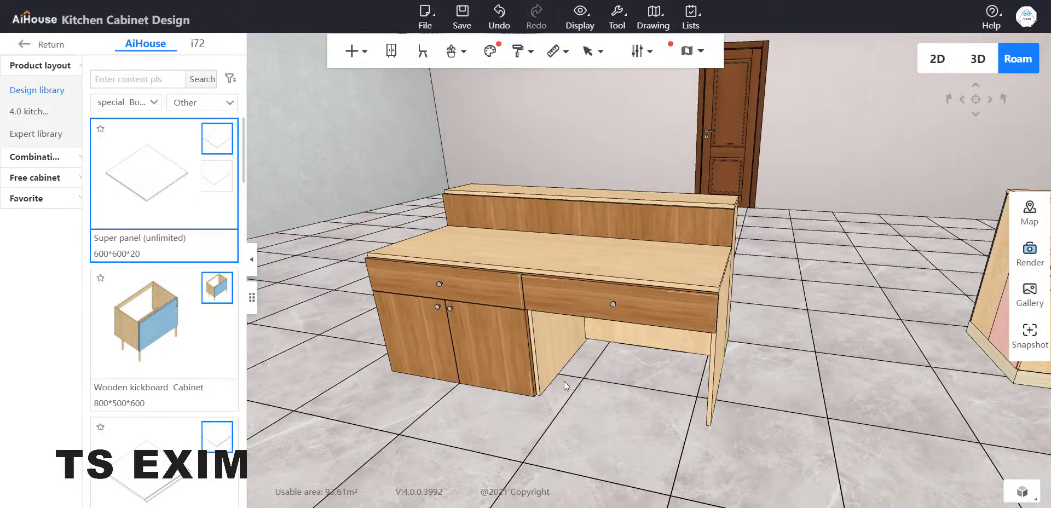
pyautogui.click(357, 50)
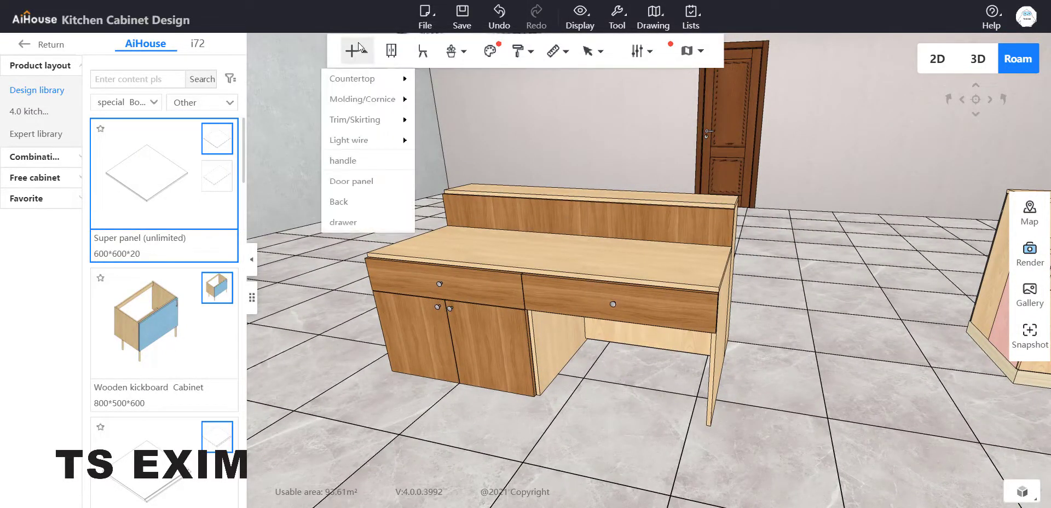
pyautogui.moveTo(360, 117)
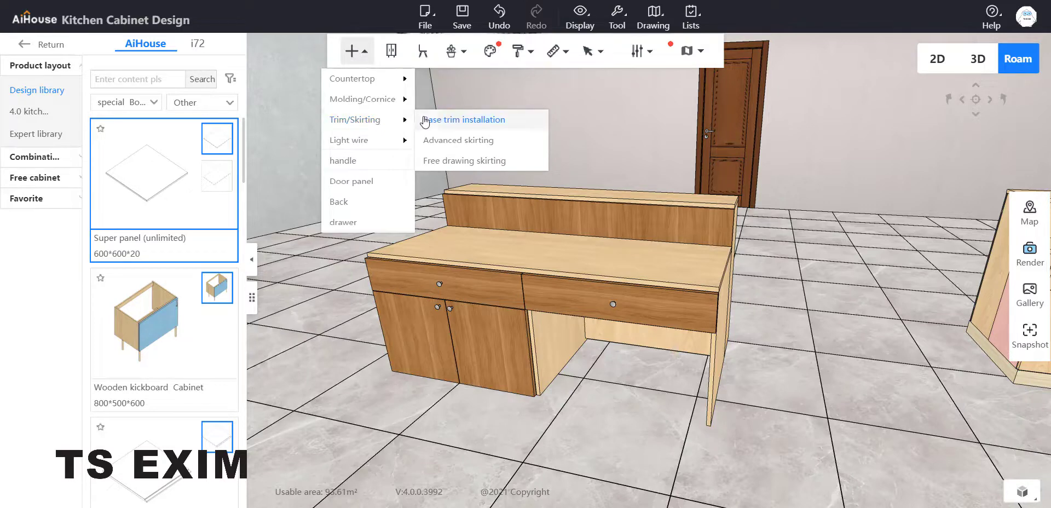
pyautogui.click(446, 163)
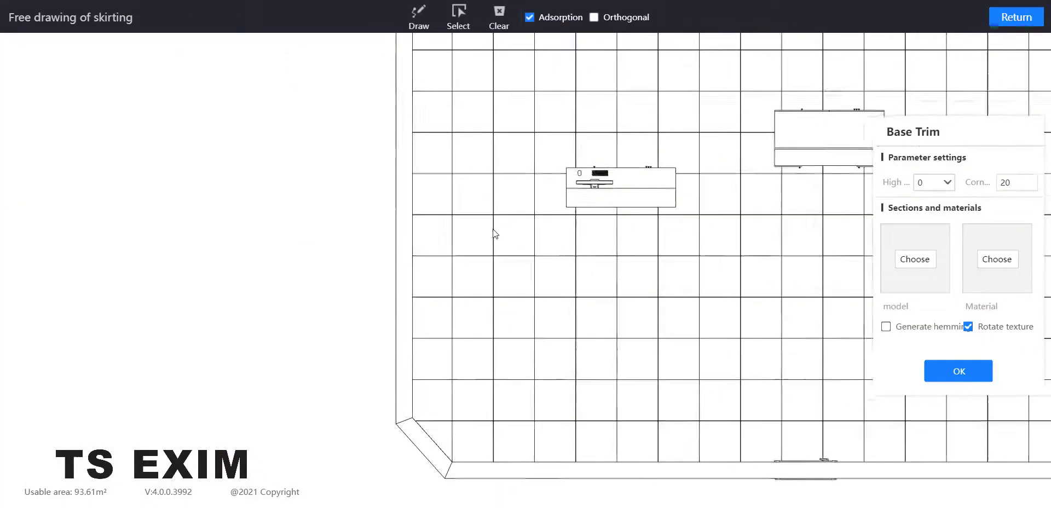
# Draw the skirting line along the counter's left side (790), its 1600 front edge and its right side (790).
pyautogui.scroll(3, 541, 206)
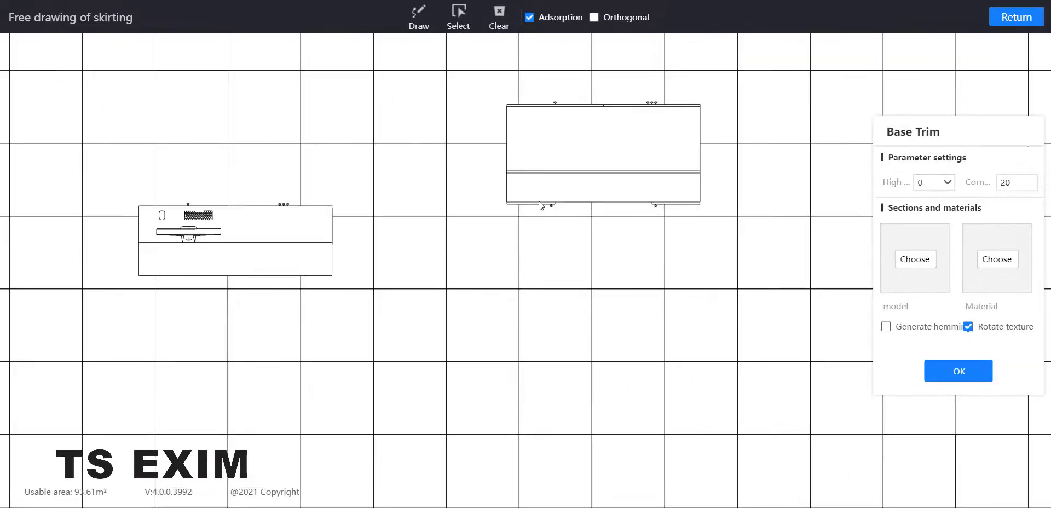
pyautogui.scroll(3, 539, 202)
pyautogui.moveTo(435, 178); pyautogui.dragTo(296, 325, button='middle')
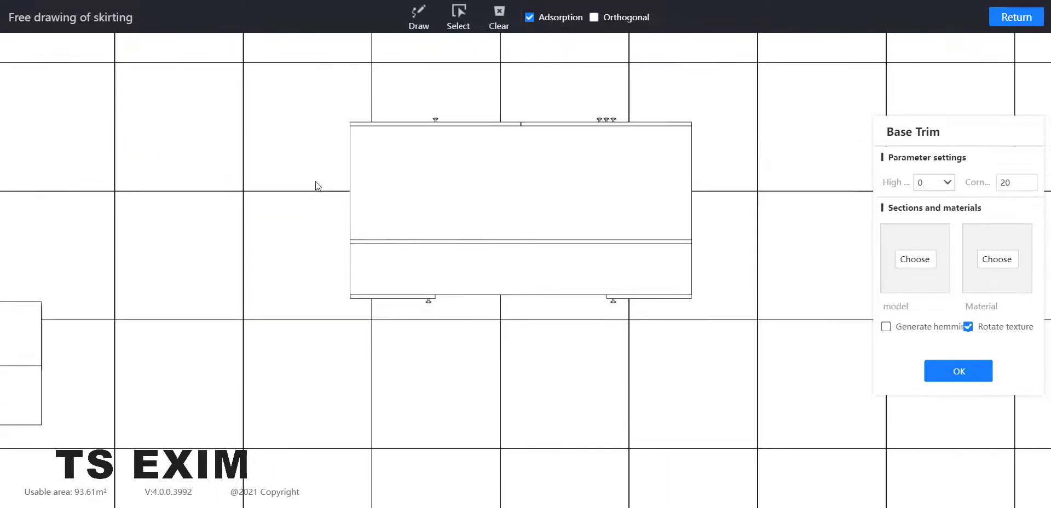
pyautogui.moveTo(316, 186); pyautogui.dragTo(294, 229, button='middle')
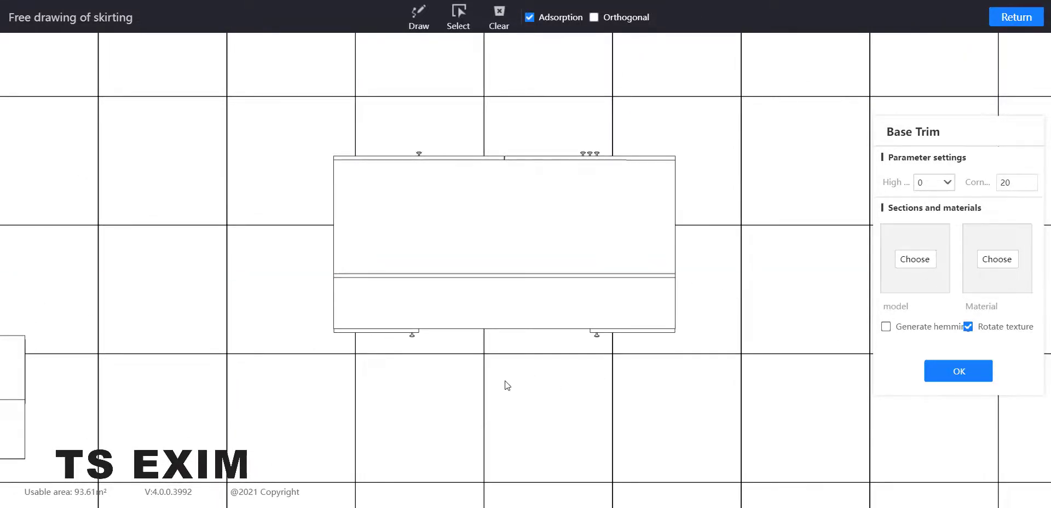
pyautogui.moveTo(505, 382); pyautogui.dragTo(532, 392, button='middle')
pyautogui.click(418, 21)
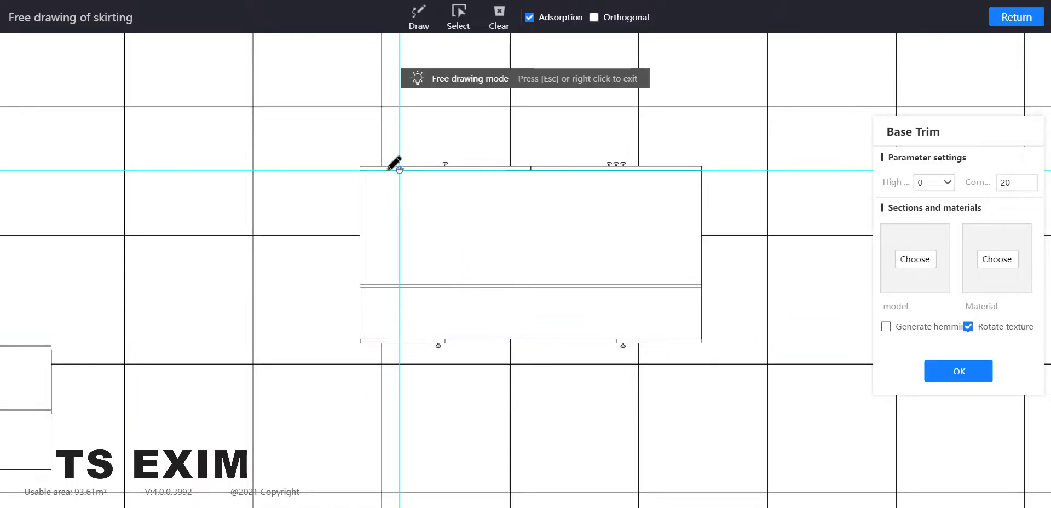
pyautogui.click(359, 169)
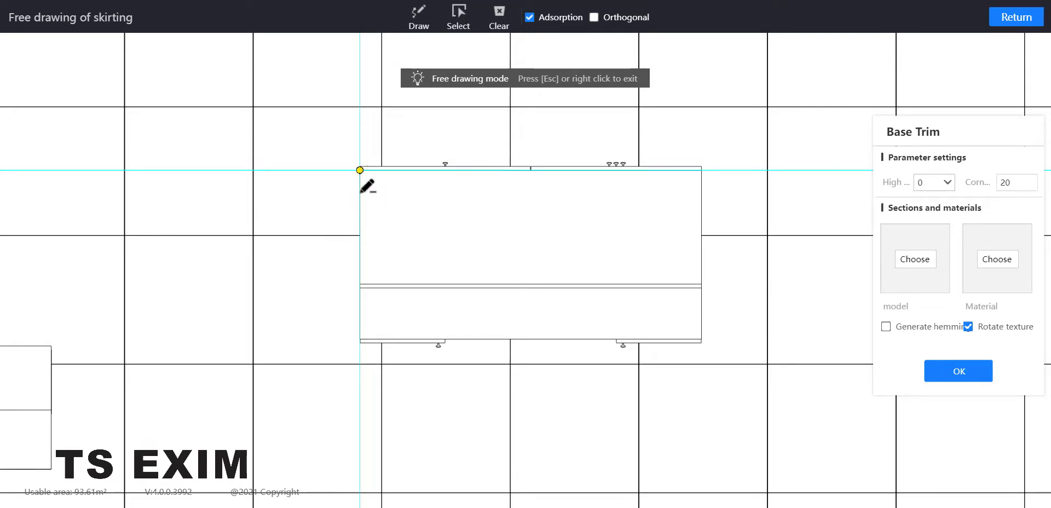
pyautogui.click(359, 338)
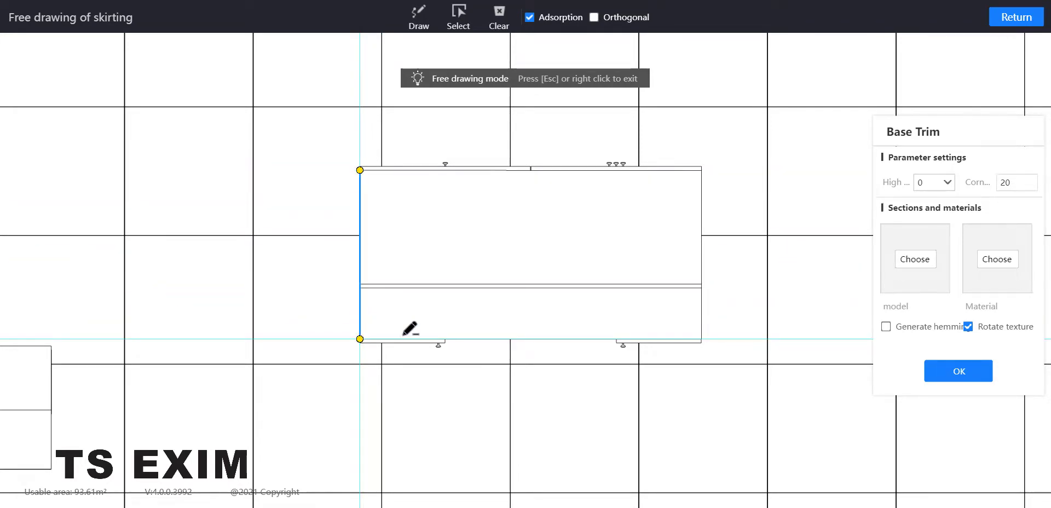
pyautogui.click(701, 338)
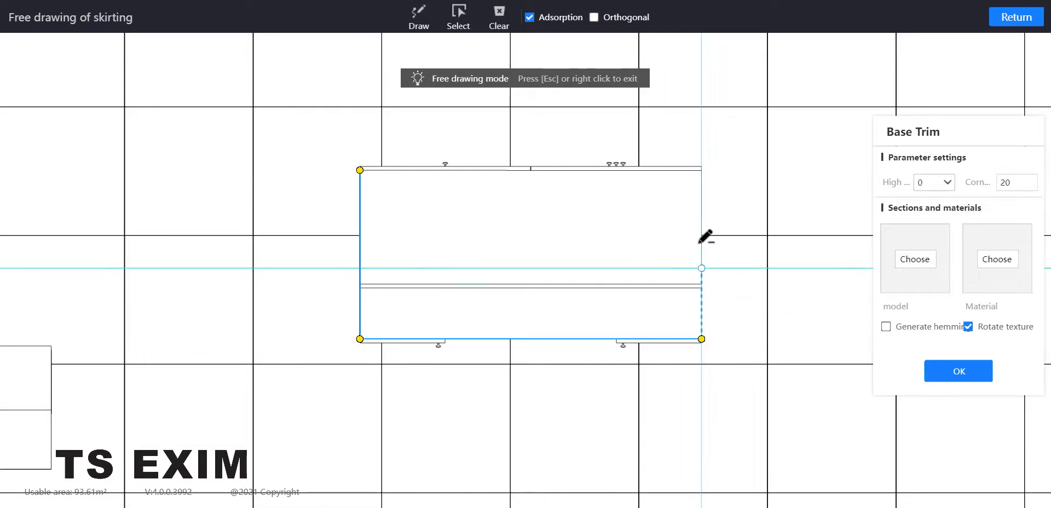
pyautogui.click(701, 169)
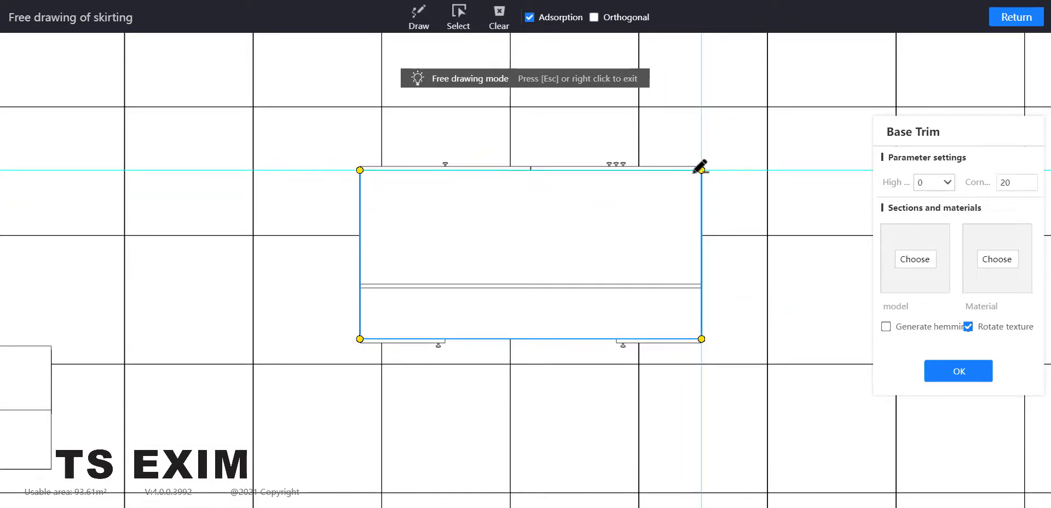
# Continue the skirting line around the knee space: 800 along the back edge, 550 inward and 800 across to the left side.
pyautogui.click(530, 170)
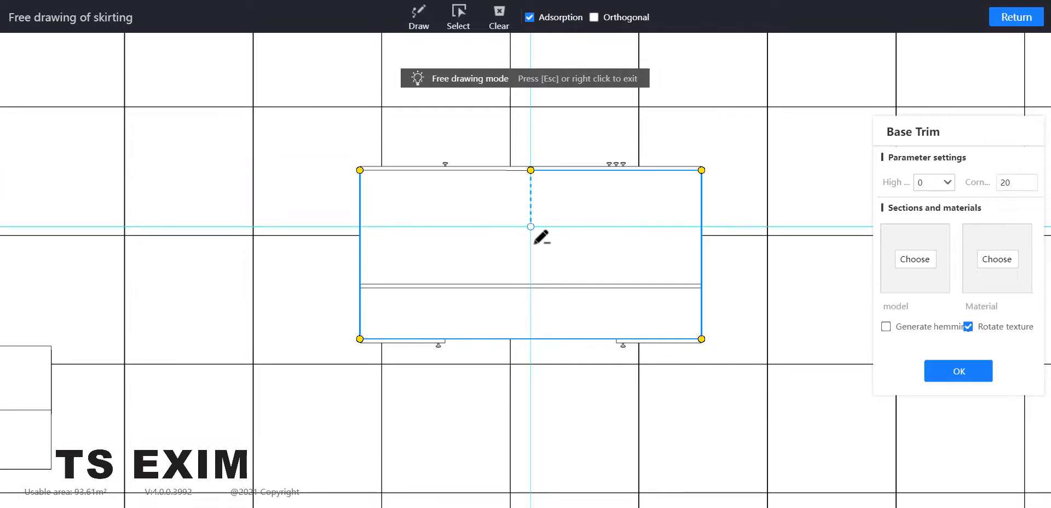
pyautogui.click(531, 286)
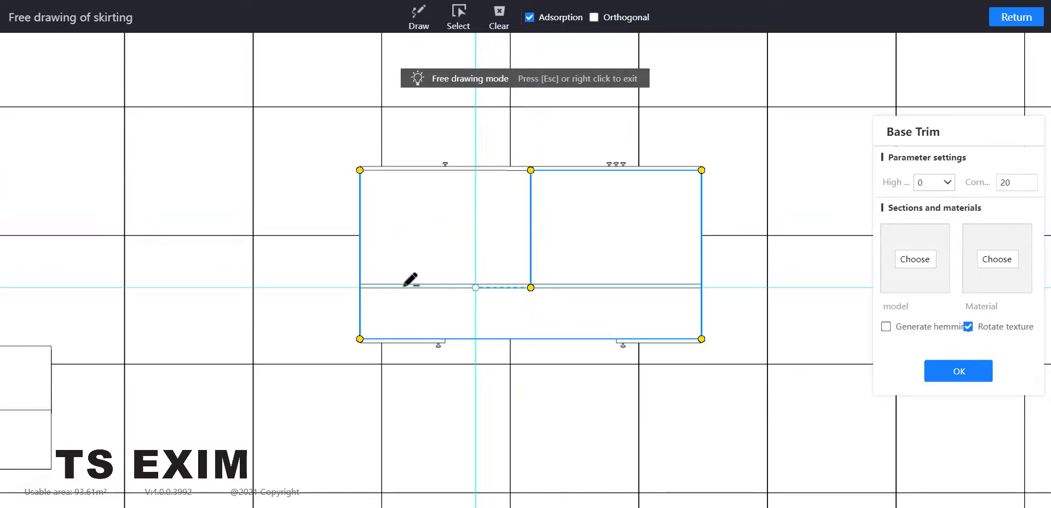
pyautogui.click(365, 281)
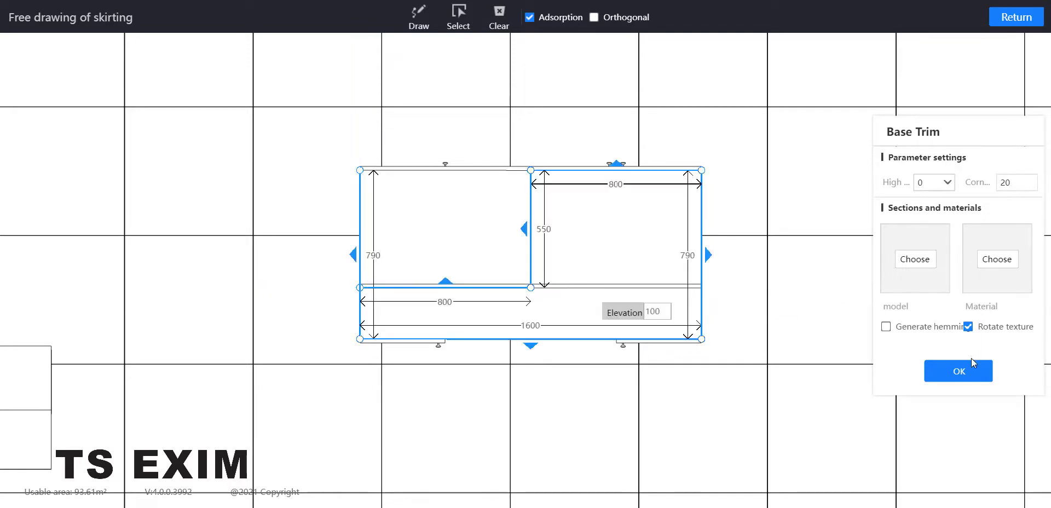
# Give the skirting the 80 feet A section and the solid wood material T339-51 Qing Shadow String Dance, and generate it.
pyautogui.click(932, 262)
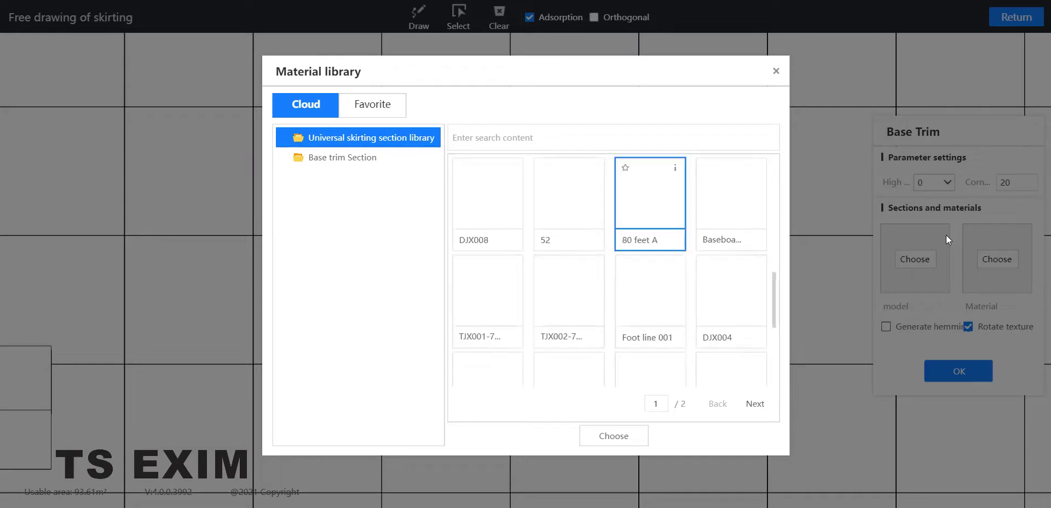
pyautogui.click(605, 437)
pyautogui.click(999, 260)
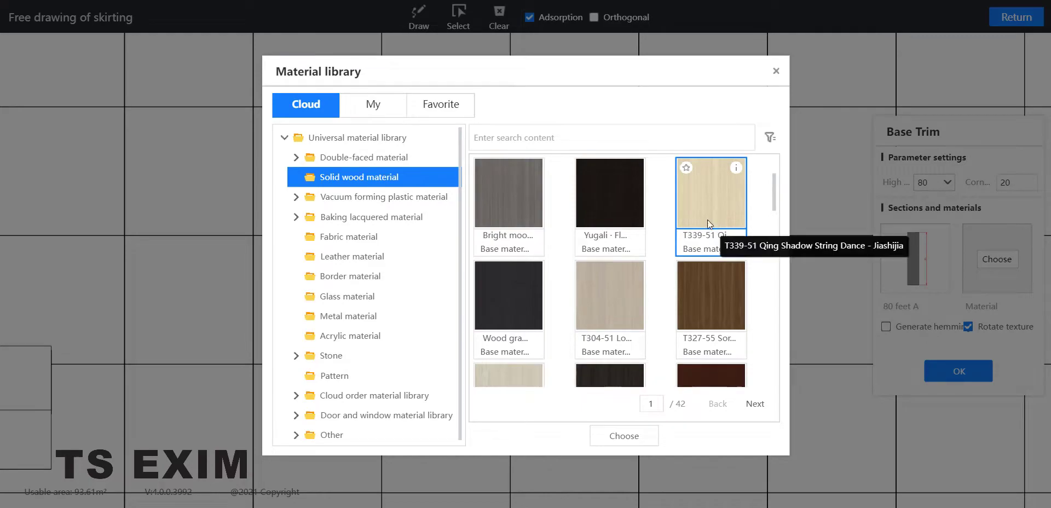
pyautogui.click(654, 436)
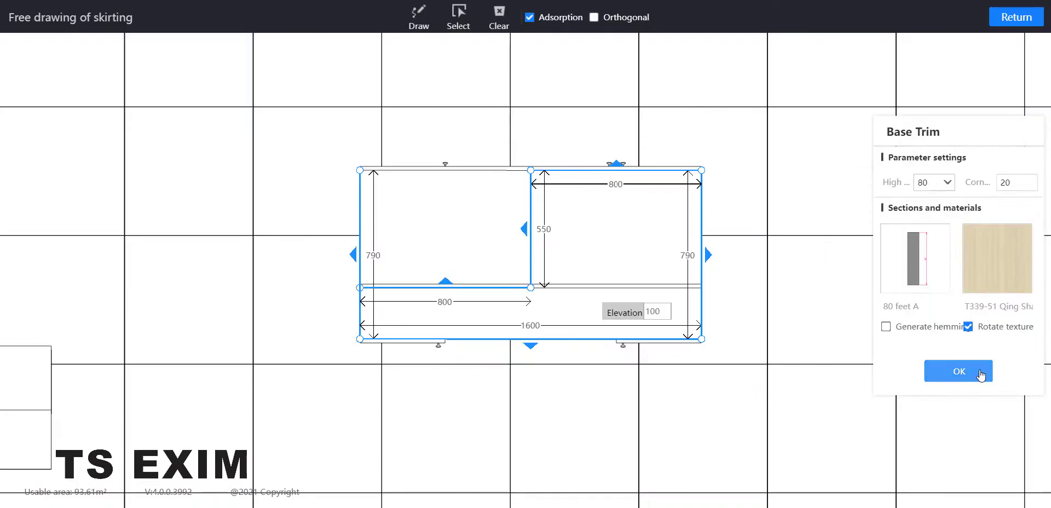
pyautogui.click(980, 376)
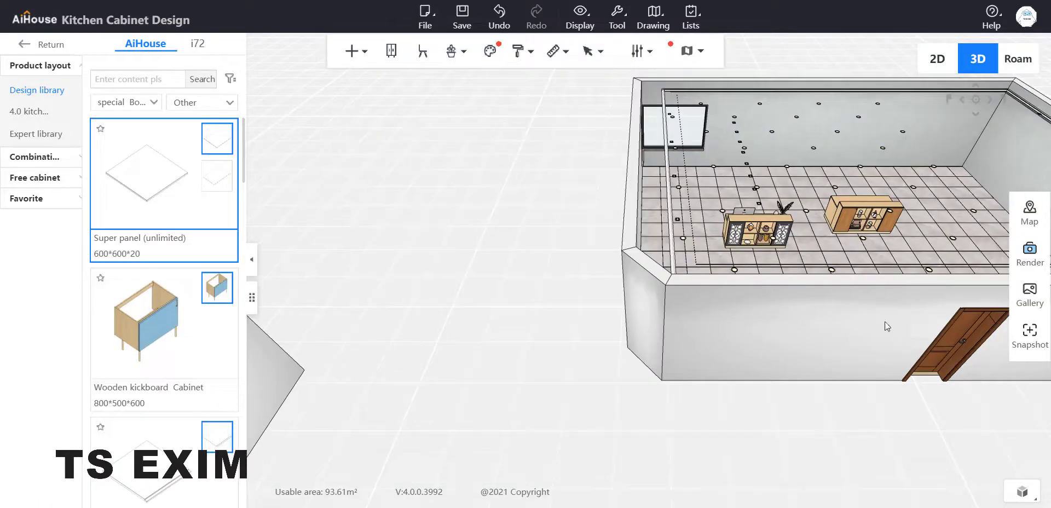
# Change the material of the open-shelf cabinet's left door to the custom Door texture.
pyautogui.moveTo(864, 265); pyautogui.dragTo(668, 328)
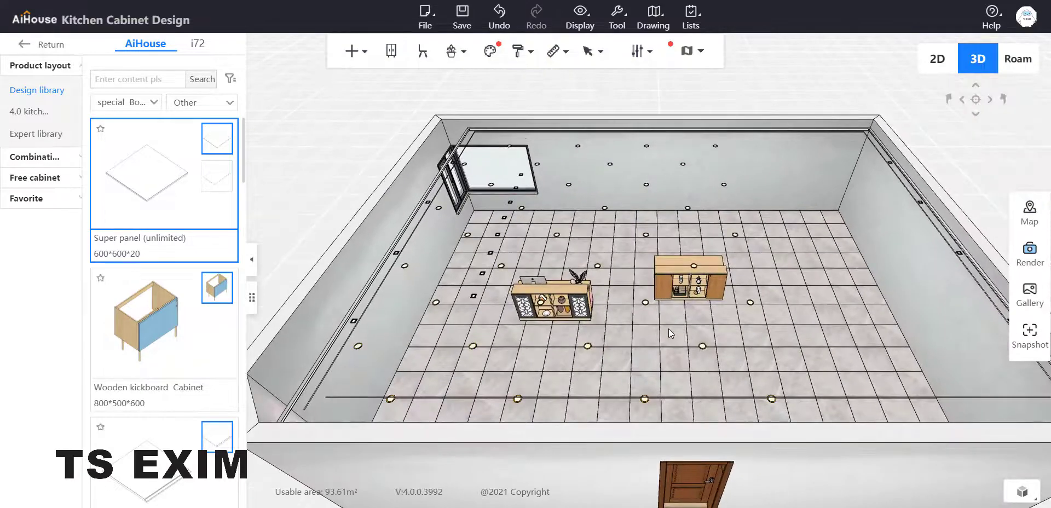
pyautogui.scroll(5, 668, 328)
pyautogui.moveTo(647, 376); pyautogui.dragTo(615, 314)
pyautogui.moveTo(723, 440); pyautogui.dragTo(727, 297)
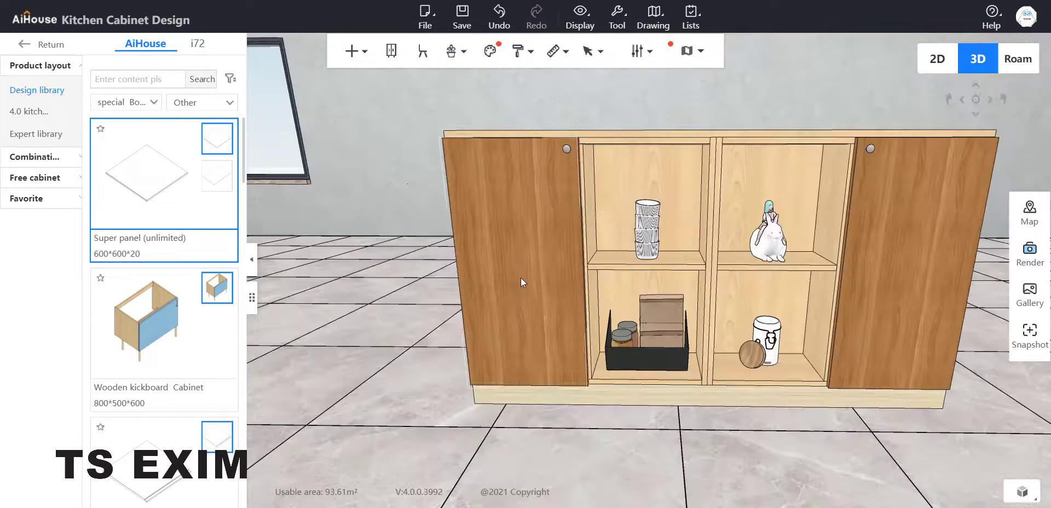
pyautogui.click(520, 277)
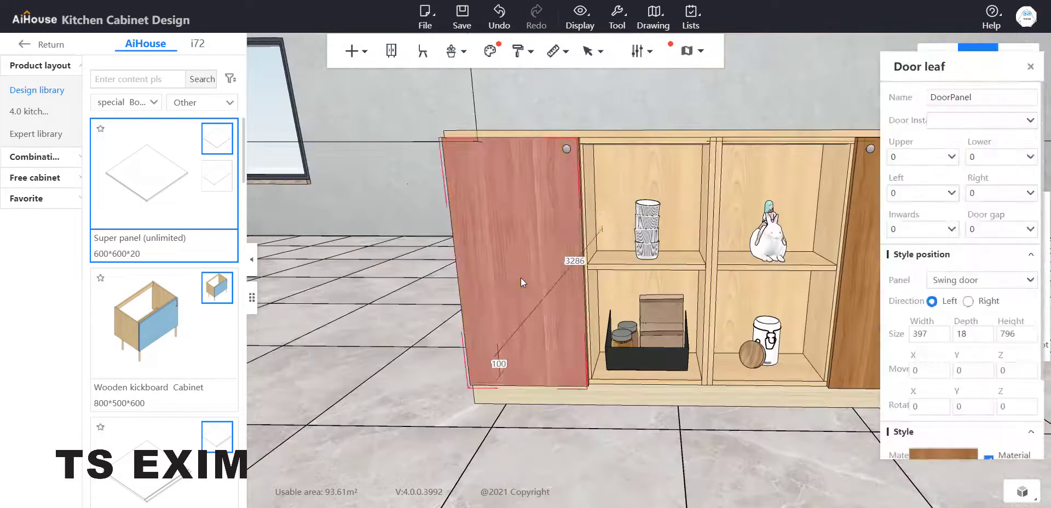
pyautogui.scroll(-2, 893, 270)
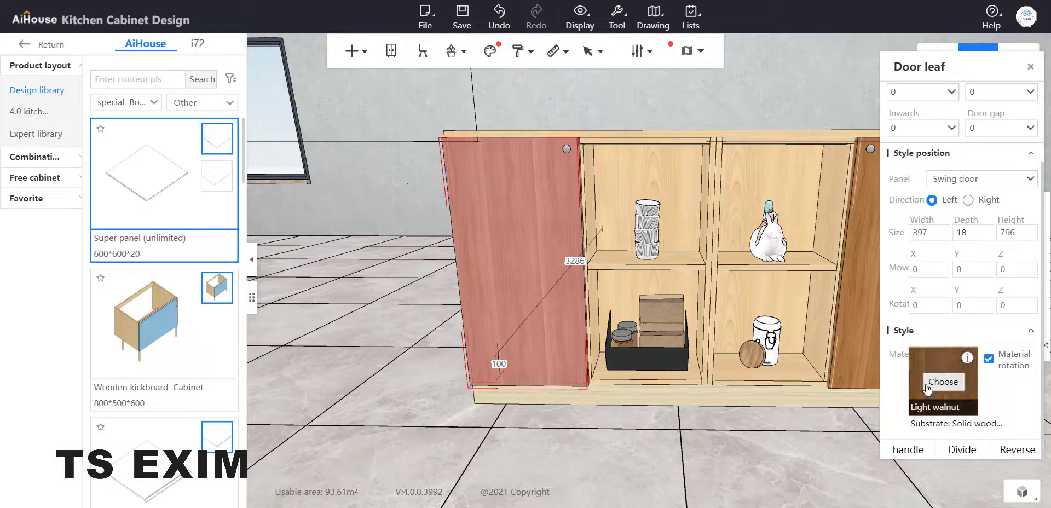
pyautogui.click(926, 384)
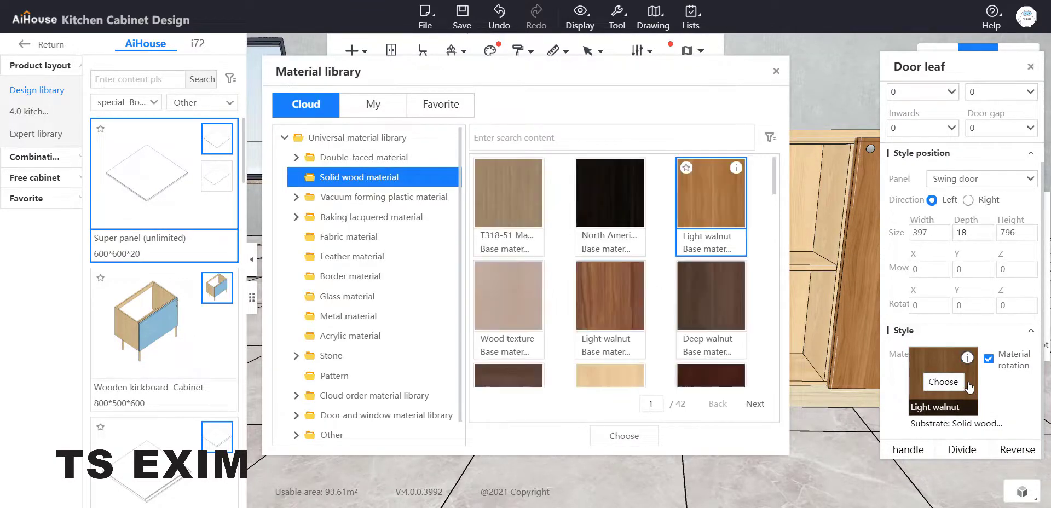
pyautogui.click(370, 105)
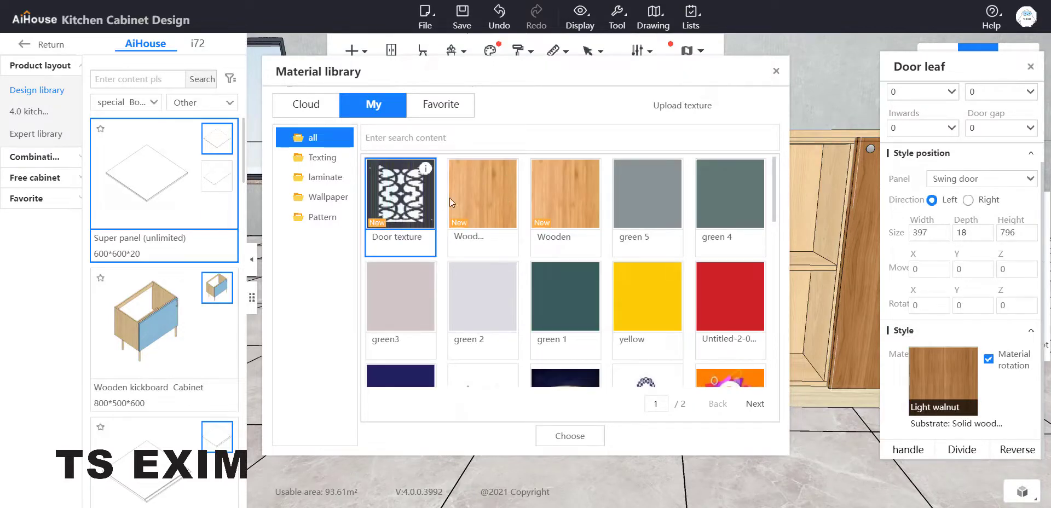
pyautogui.click(570, 436)
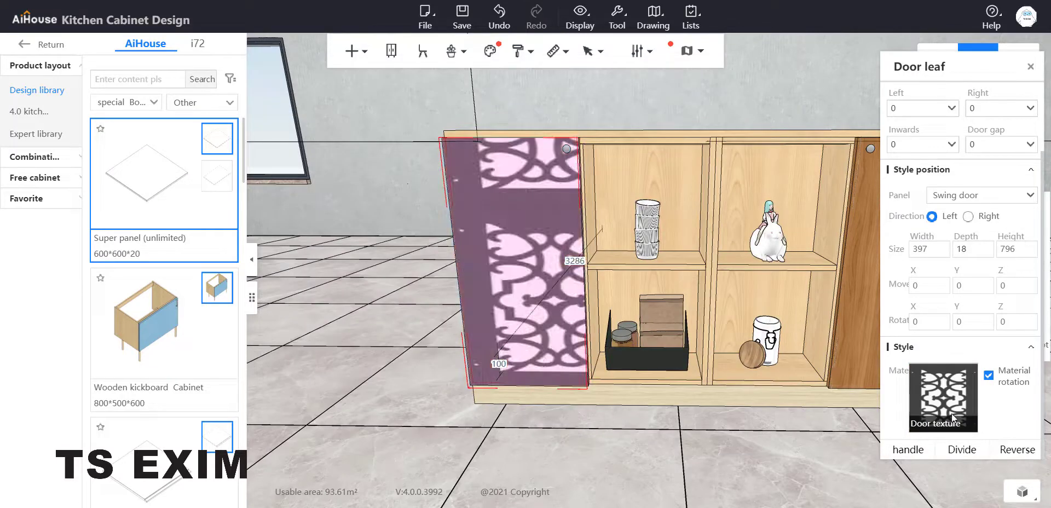
# Set the left door's texture to fit the door size according to proportion.
pyautogui.moveTo(959, 418)
pyautogui.rightClick(556, 286)
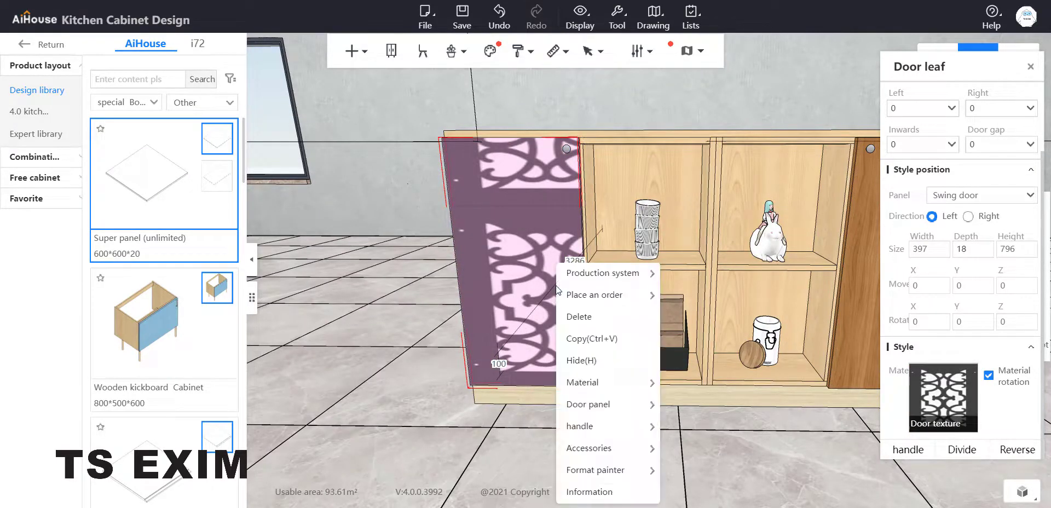
pyautogui.moveTo(588, 408)
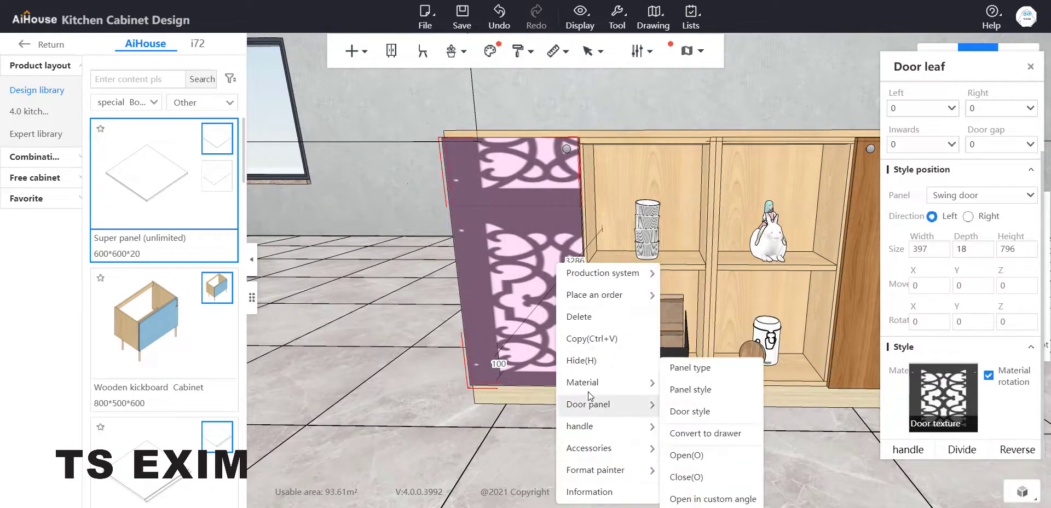
pyautogui.moveTo(588, 392)
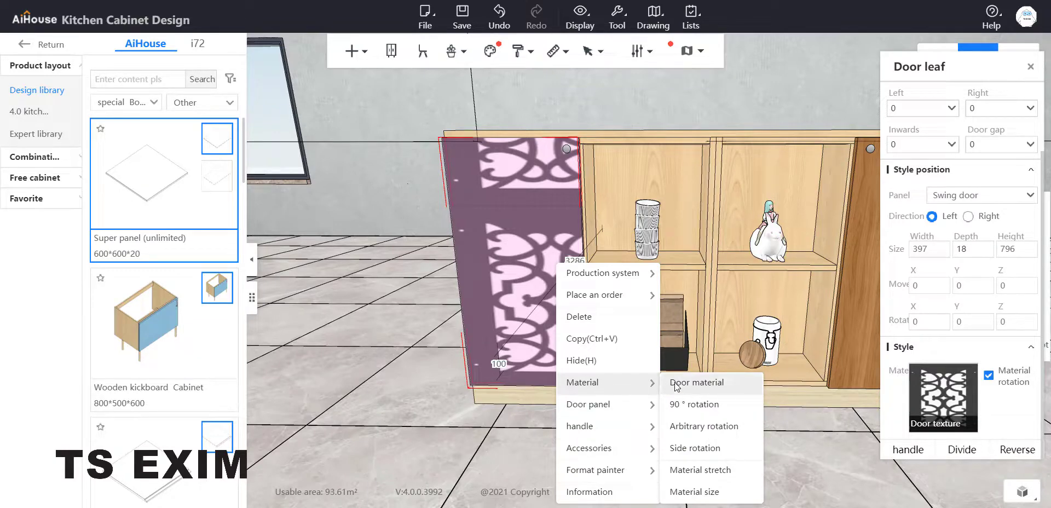
pyautogui.click(706, 491)
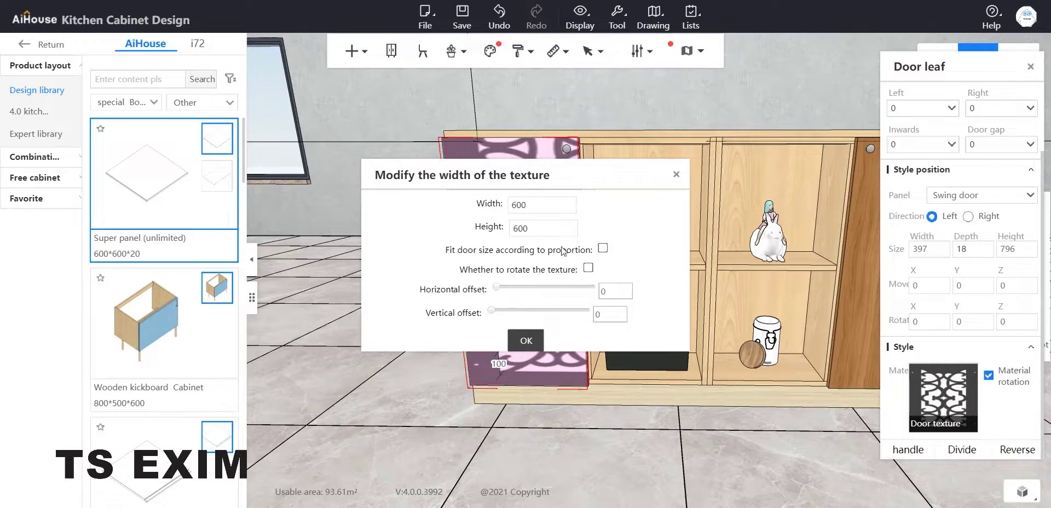
pyautogui.click(603, 249)
pyautogui.click(539, 344)
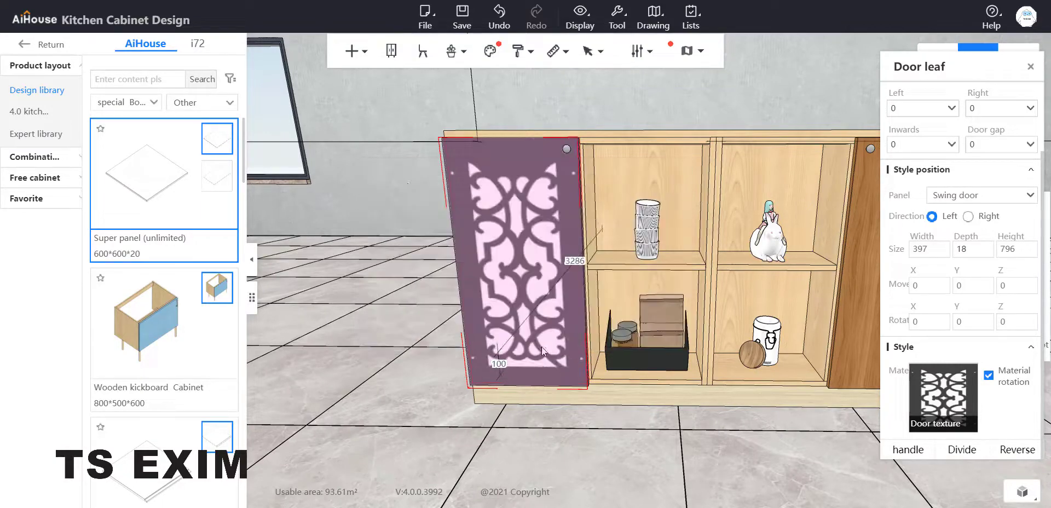
# Change the material of the cabinet's right door from the personal library to Door texture.
pyautogui.moveTo(633, 434); pyautogui.dragTo(542, 421)
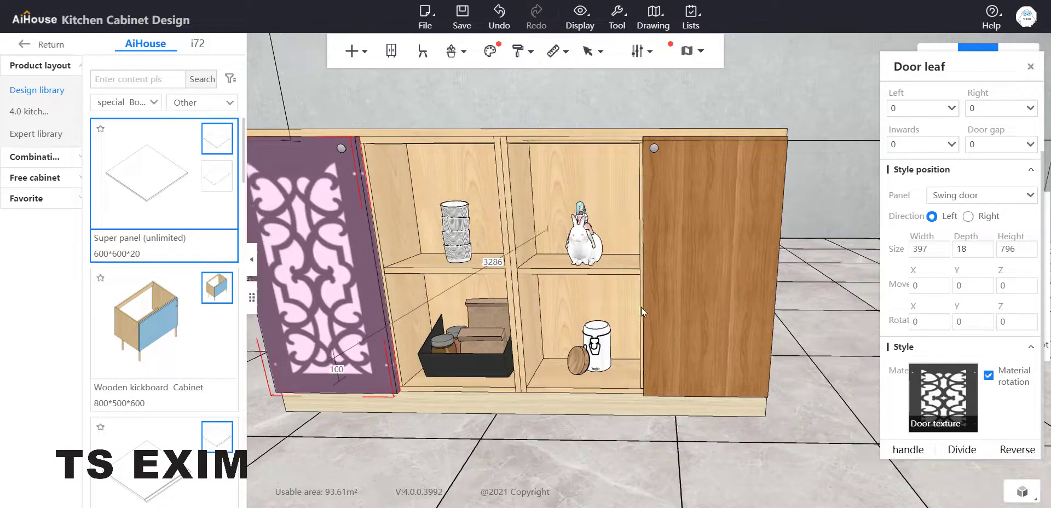
pyautogui.click(681, 296)
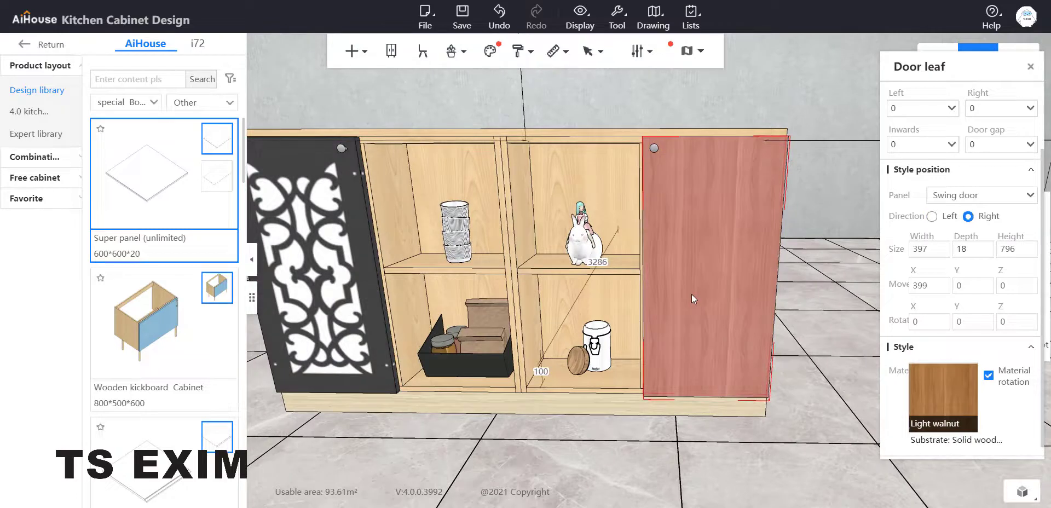
pyautogui.click(944, 399)
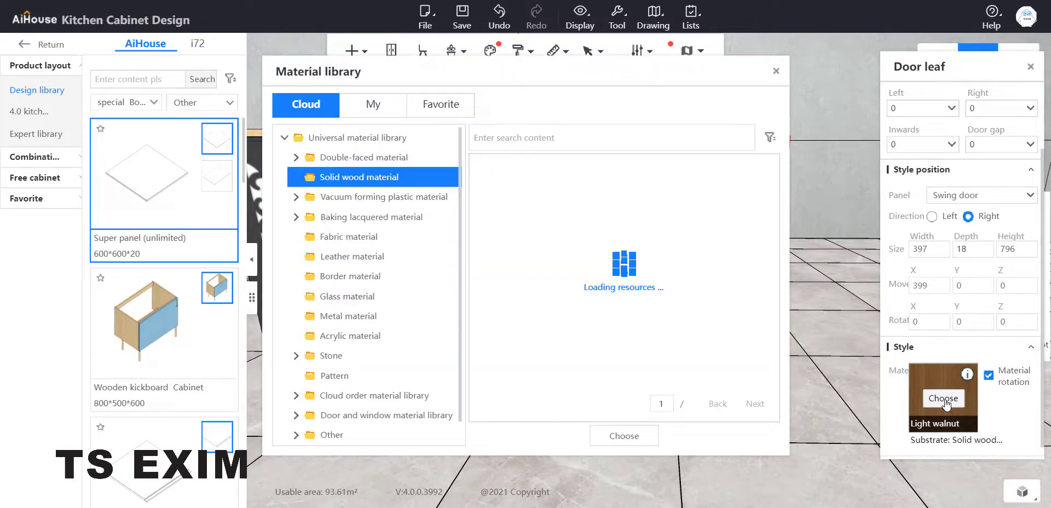
pyautogui.click(373, 104)
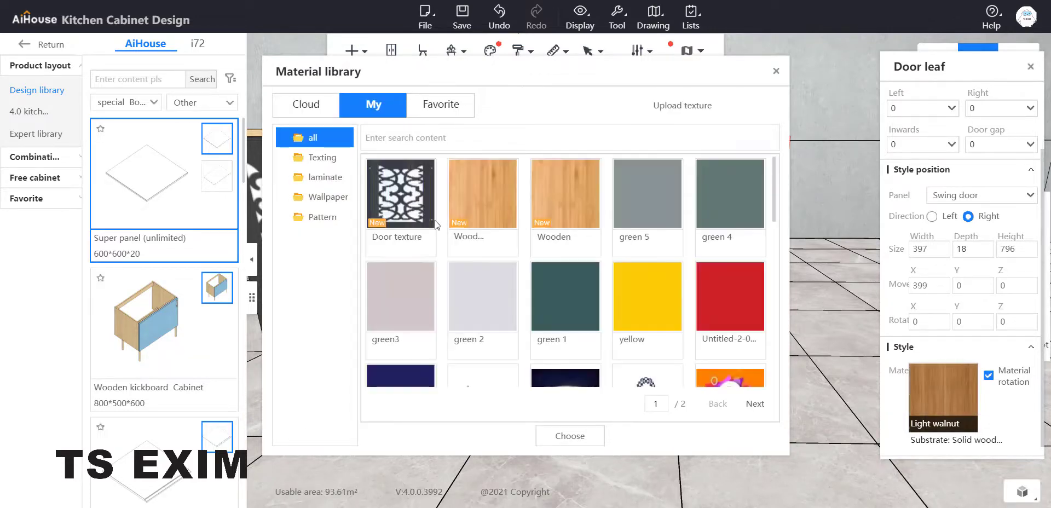
pyautogui.click(430, 219)
pyautogui.click(595, 441)
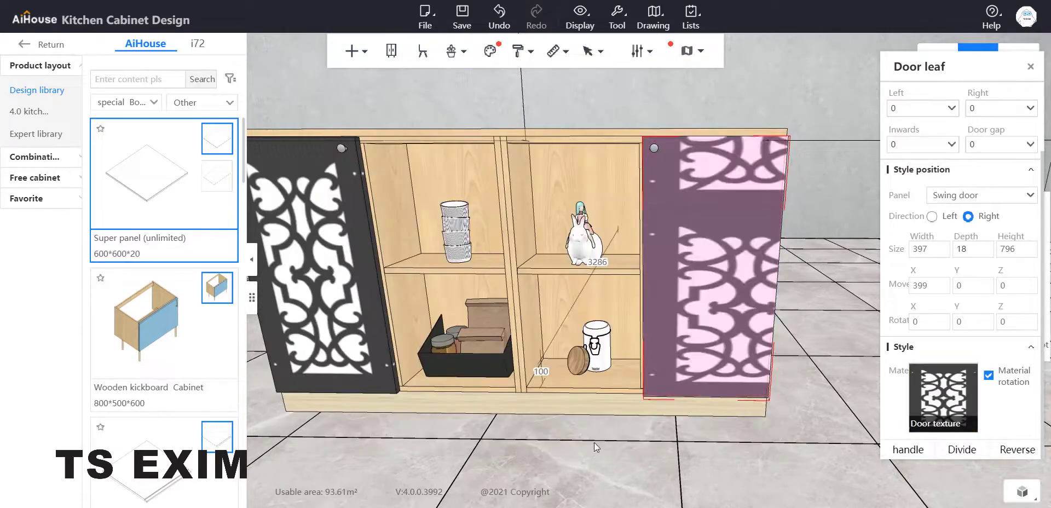
# Set the right door's texture to fit the door size according to proportion.
pyautogui.rightClick(682, 323)
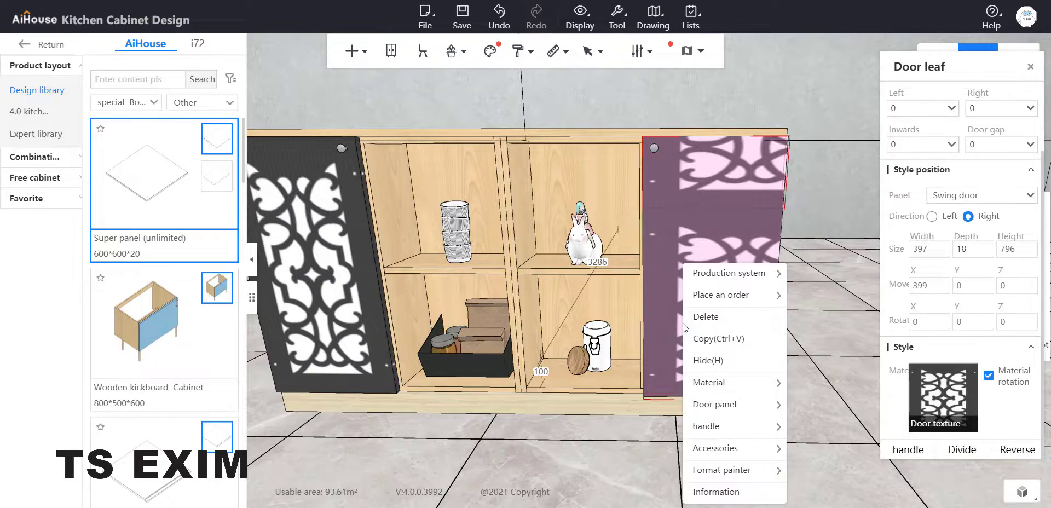
pyautogui.moveTo(712, 434)
pyautogui.moveTo(710, 391)
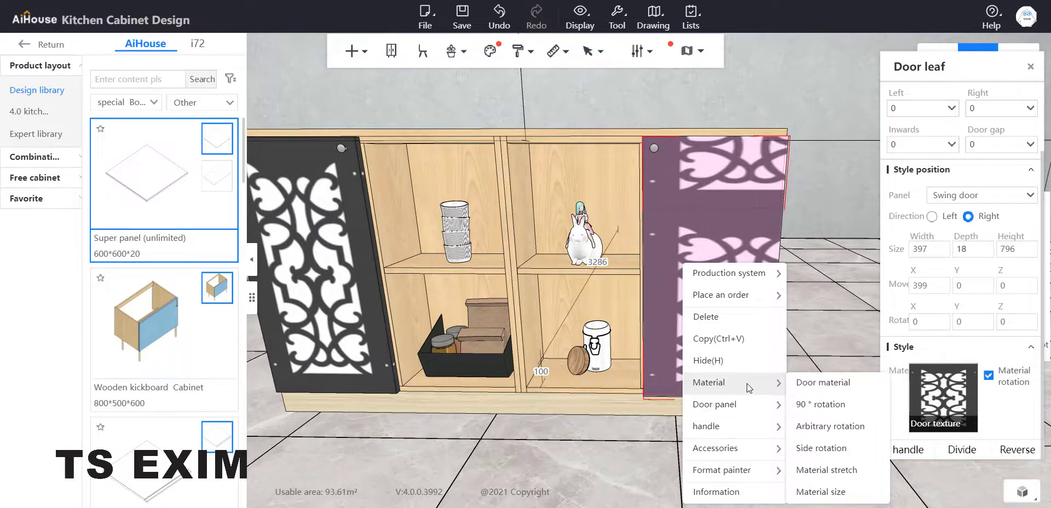
pyautogui.click(821, 491)
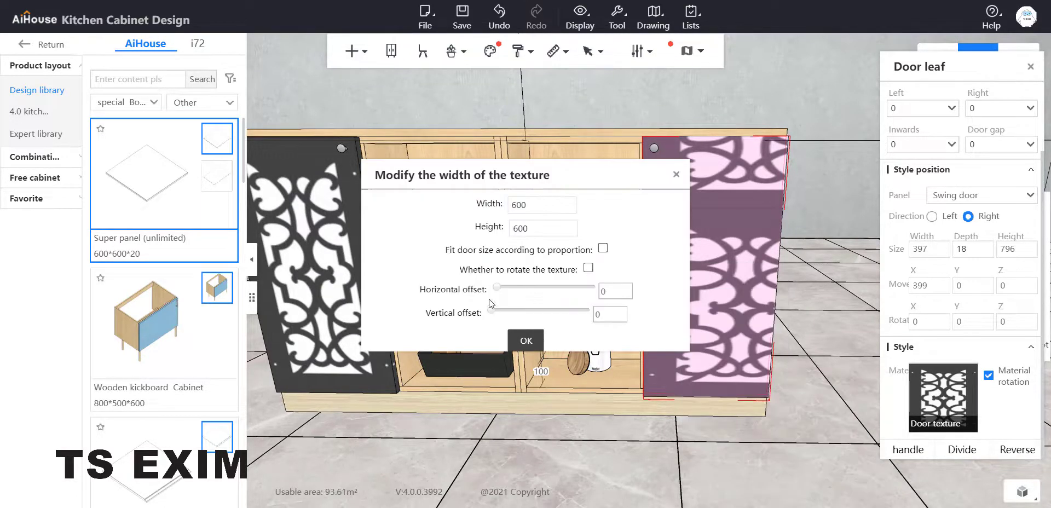
pyautogui.click(603, 248)
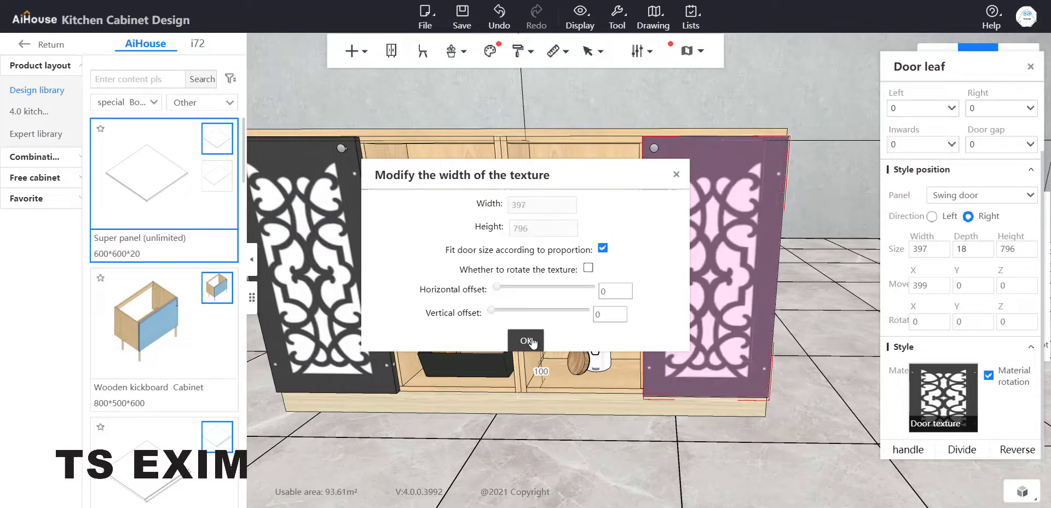
pyautogui.click(526, 341)
pyautogui.click(520, 446)
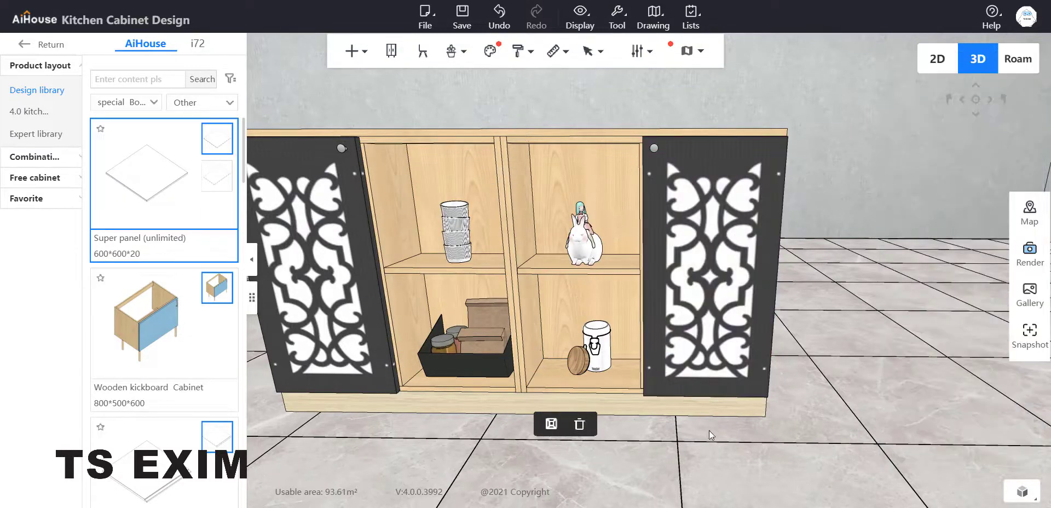
pyautogui.press('a')
pyautogui.press('a')
pyautogui.moveTo(620, 451); pyautogui.dragTo(634, 413)
pyautogui.click(639, 435)
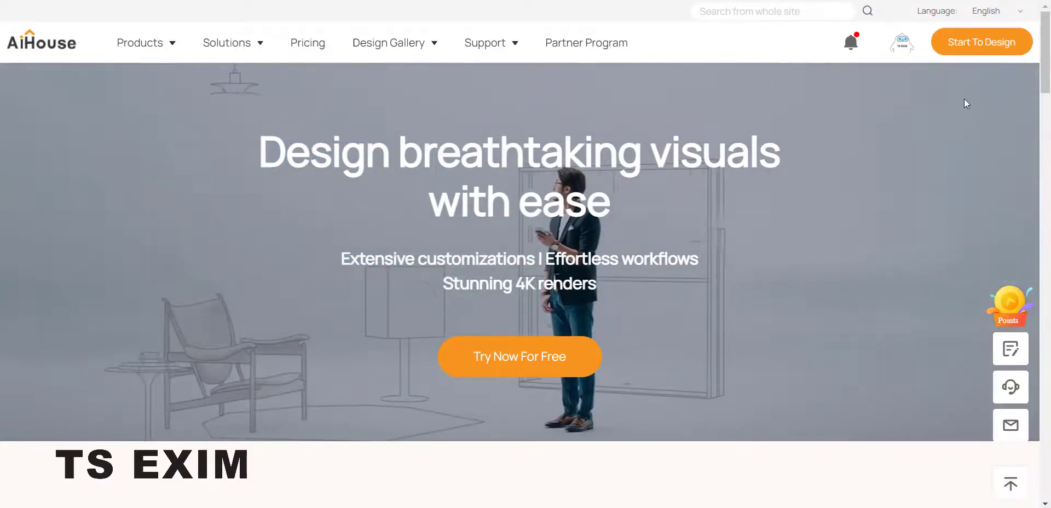
# Switch to the AiHouse website's management back end and view the account's own product textures and the texture categories.
pyautogui.moveTo(902, 48)
pyautogui.click(861, 216)
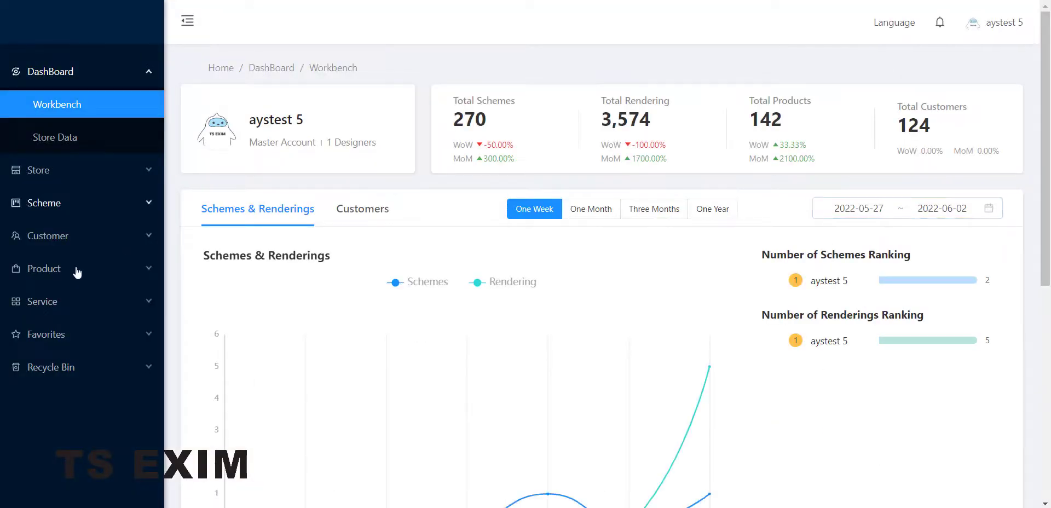
pyautogui.click(75, 269)
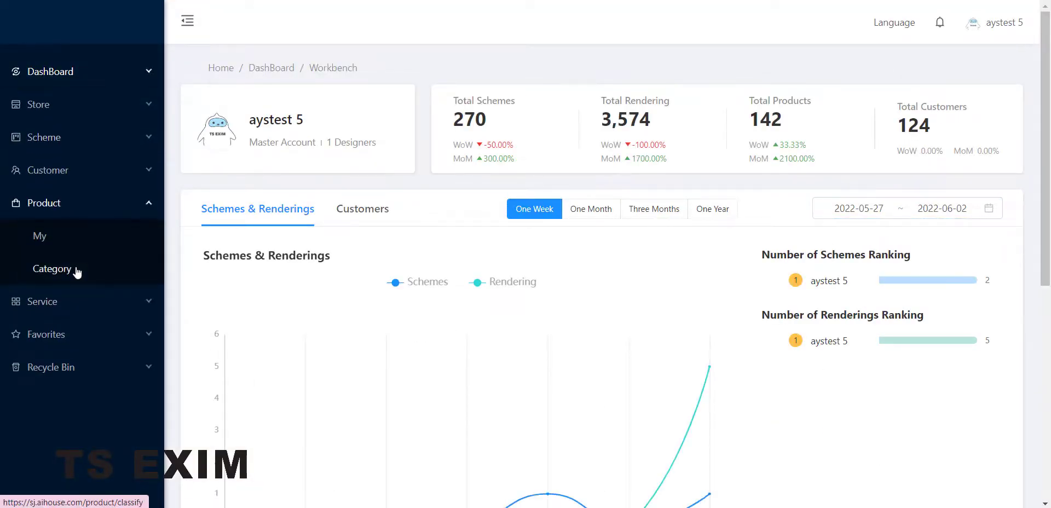
pyautogui.click(54, 241)
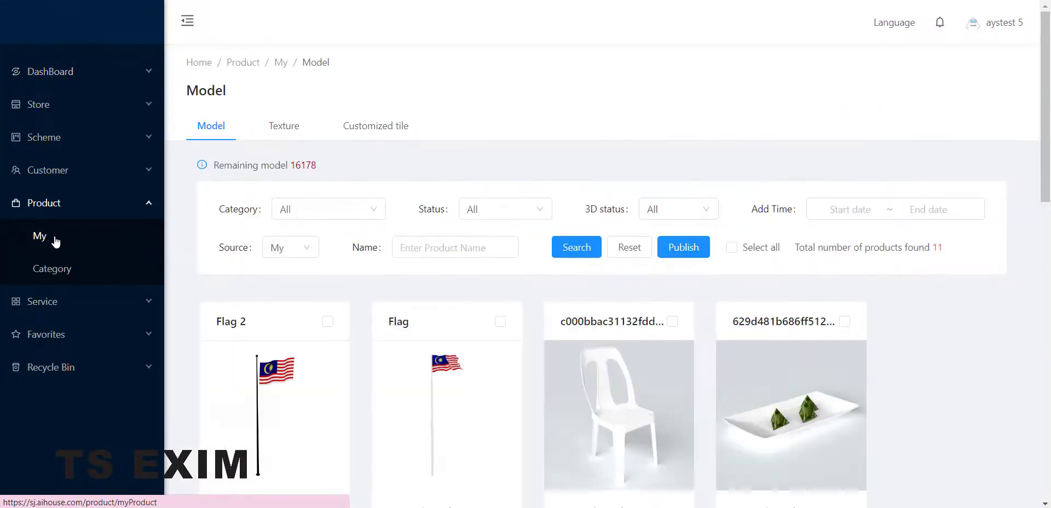
pyautogui.click(283, 127)
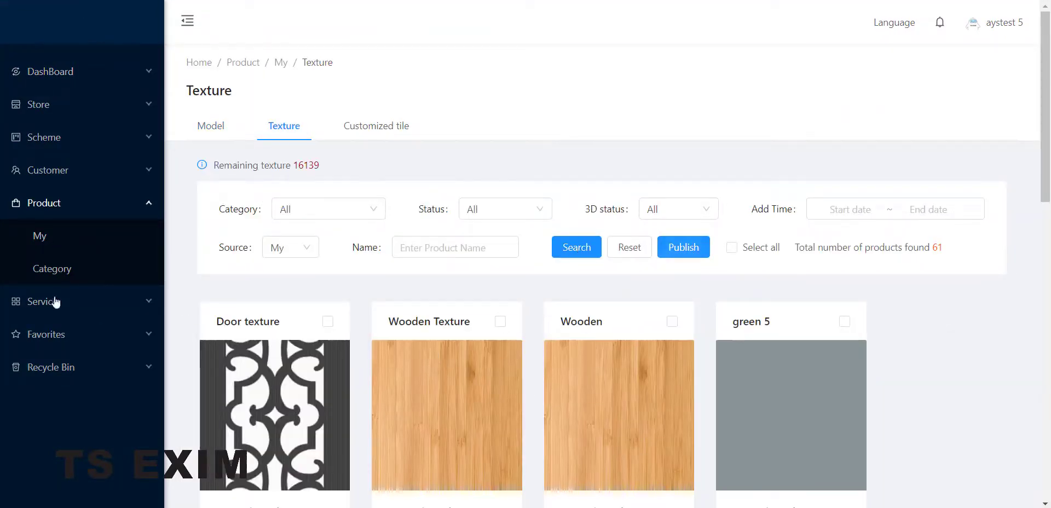
pyautogui.click(52, 271)
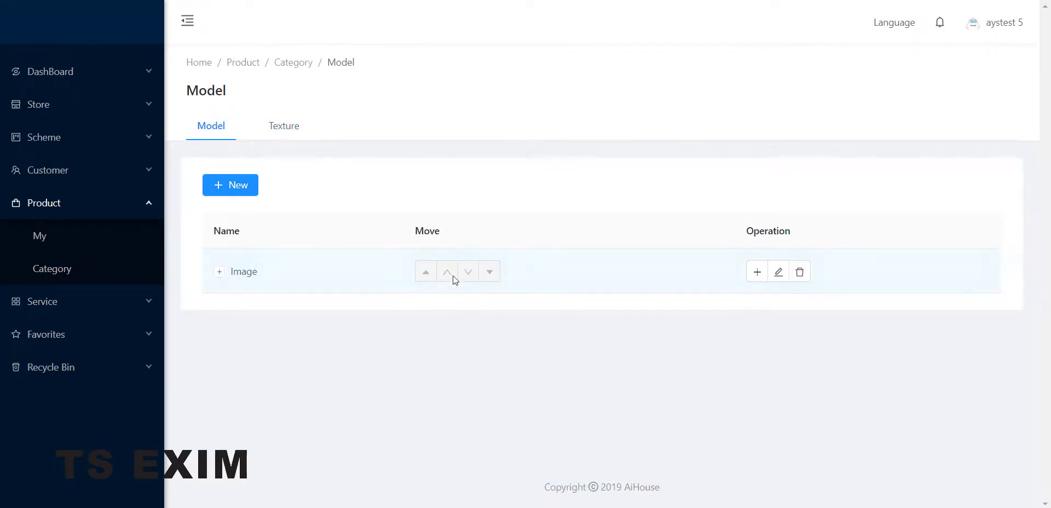
pyautogui.click(284, 127)
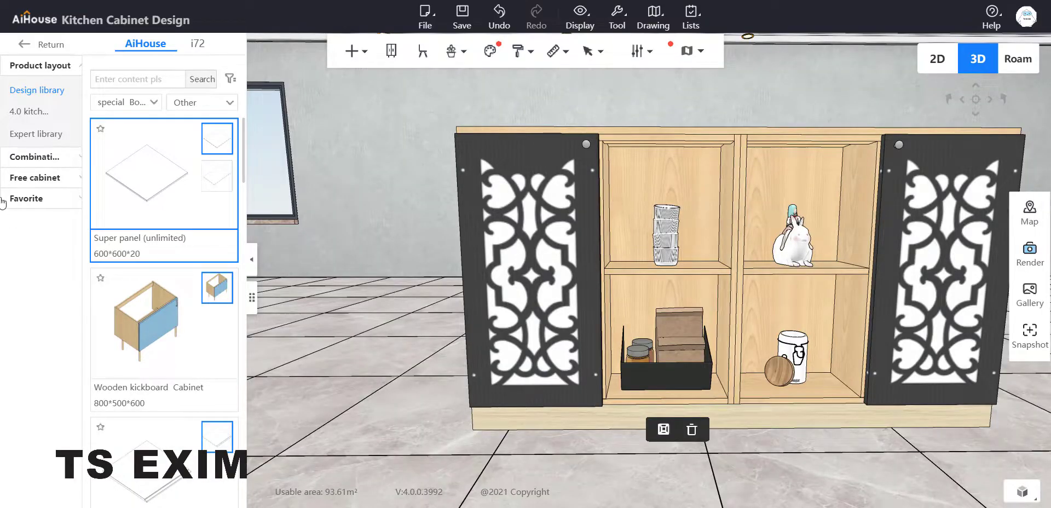
# Return from the kitchen cabinet design to the main AiHouse design, view the uploaded textures, and collapse the library.
pyautogui.click(24, 44)
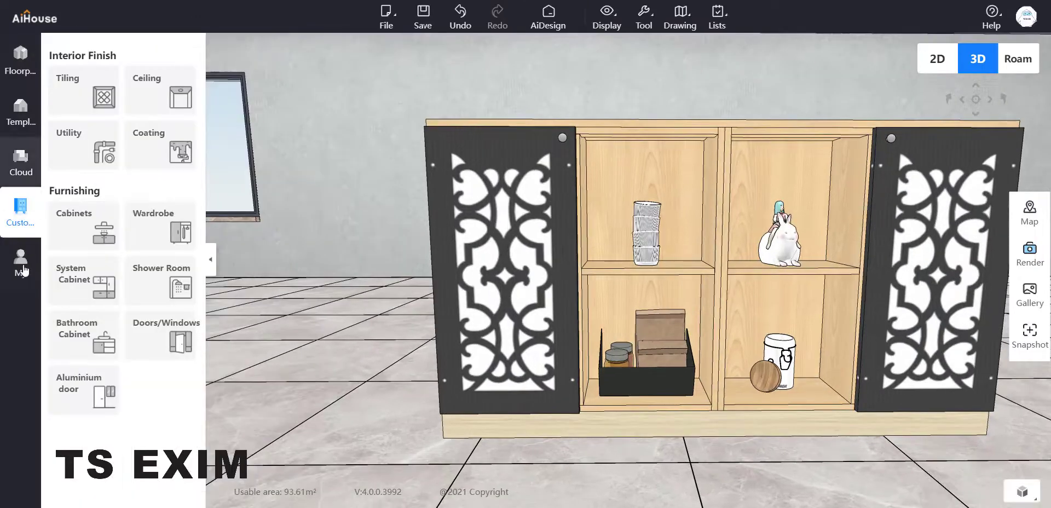
pyautogui.click(23, 272)
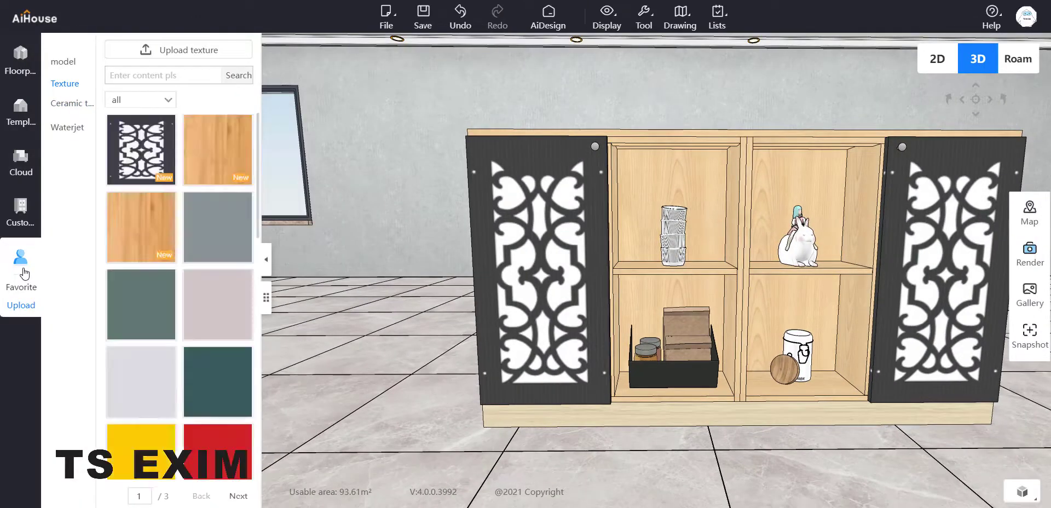
pyautogui.click(266, 259)
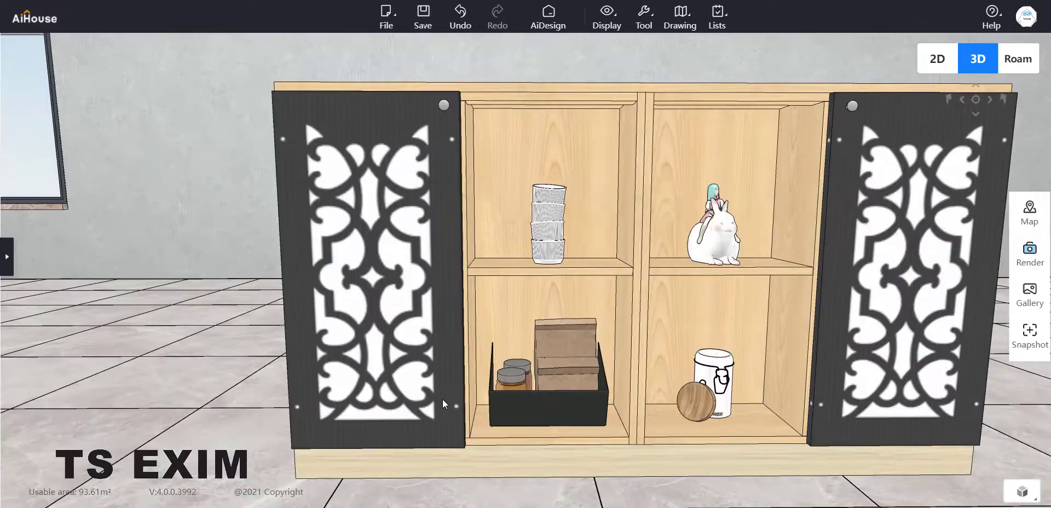
# Open the left double door cabinet for editing in the cabinet design and swing its patterned door open.
pyautogui.scroll(-3, 278, 381)
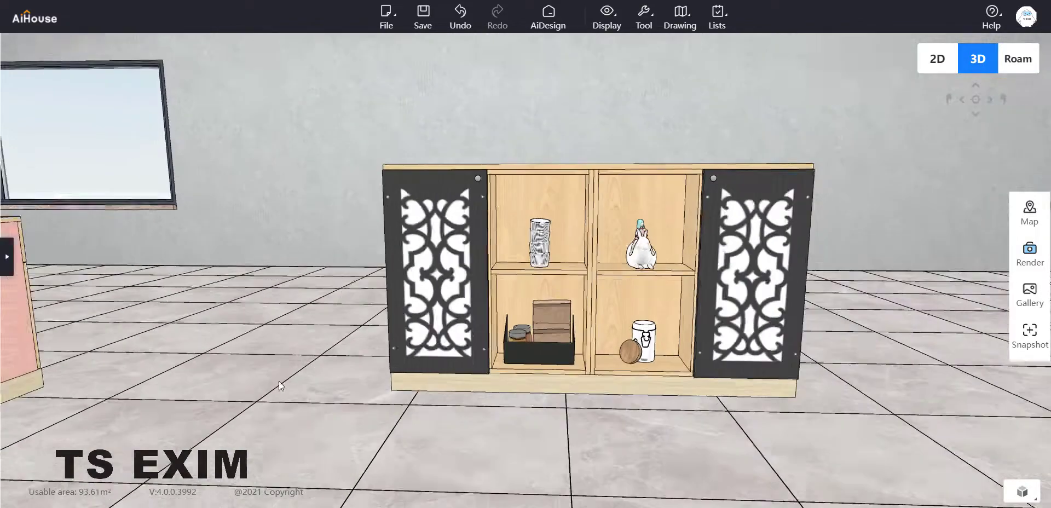
pyautogui.scroll(2, 281, 342)
pyautogui.moveTo(281, 352); pyautogui.dragTo(287, 372)
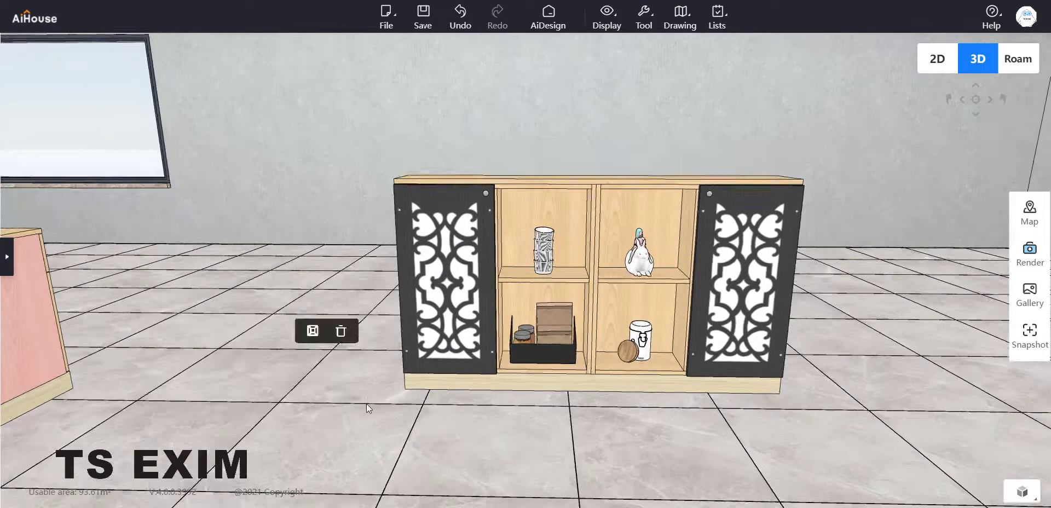
pyautogui.scroll(2, 366, 402)
pyautogui.click(439, 282)
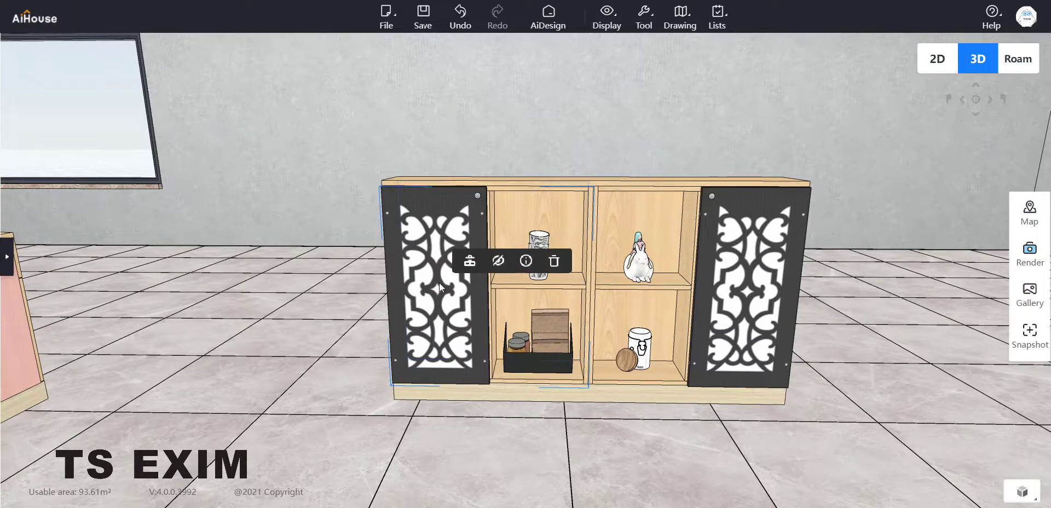
pyautogui.click(469, 261)
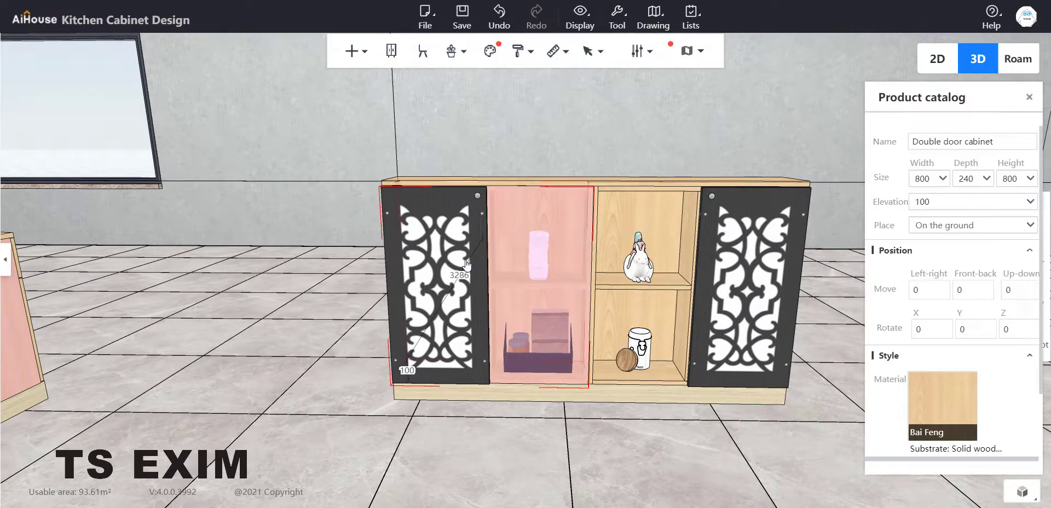
pyautogui.click(467, 359)
pyautogui.doubleClick(459, 344)
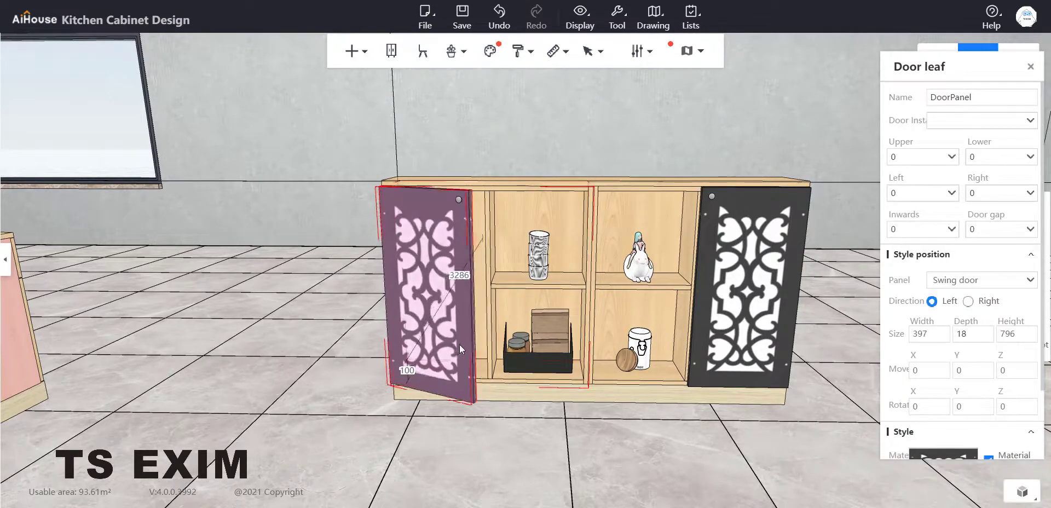
# Return to the main design and show the closet lights in the public library's Lighting category.
pyautogui.moveTo(569, 432); pyautogui.dragTo(540, 359, button='right')
pyautogui.scroll(-2, 505, 422)
pyautogui.scroll(2, 516, 395)
pyautogui.scroll(2, 516, 395)
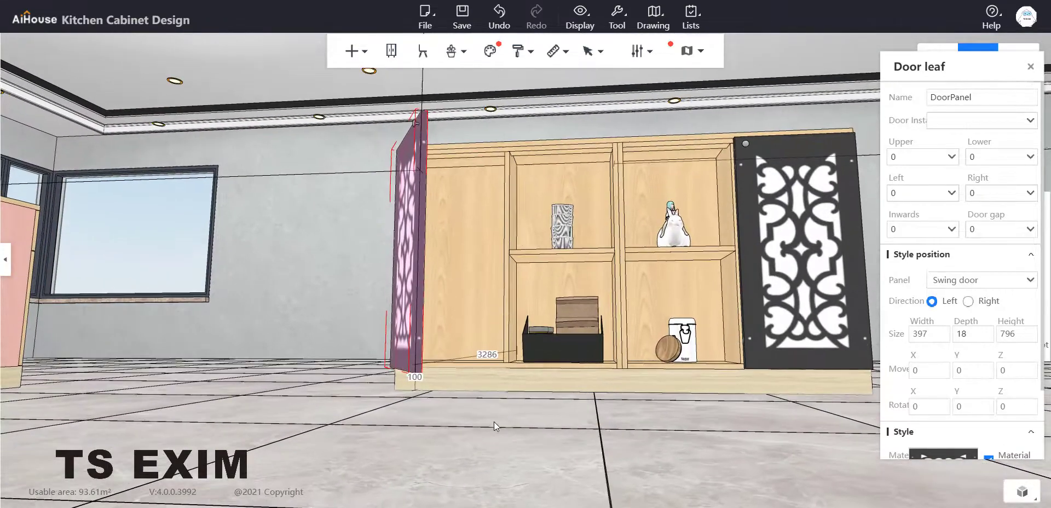
pyautogui.scroll(-1, 478, 438)
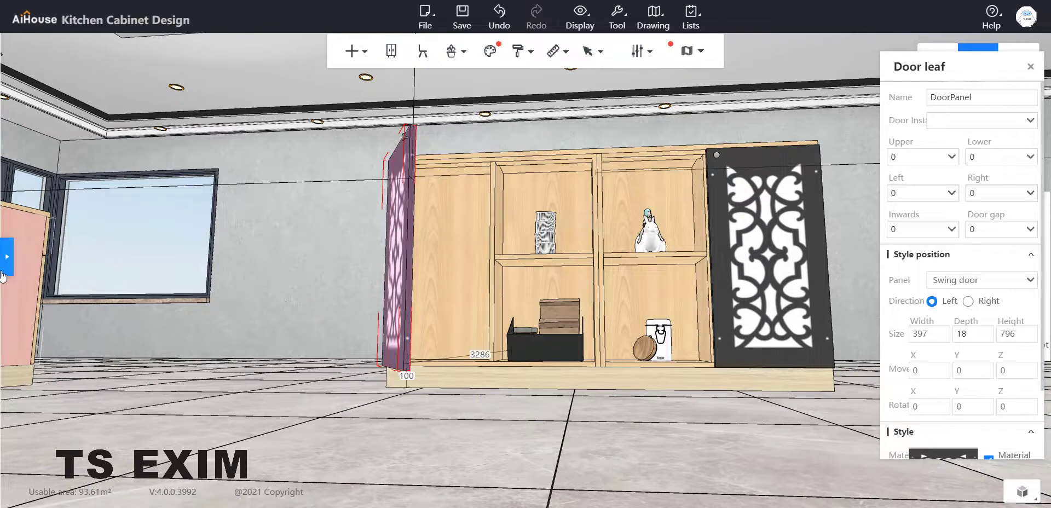
pyautogui.click(6, 256)
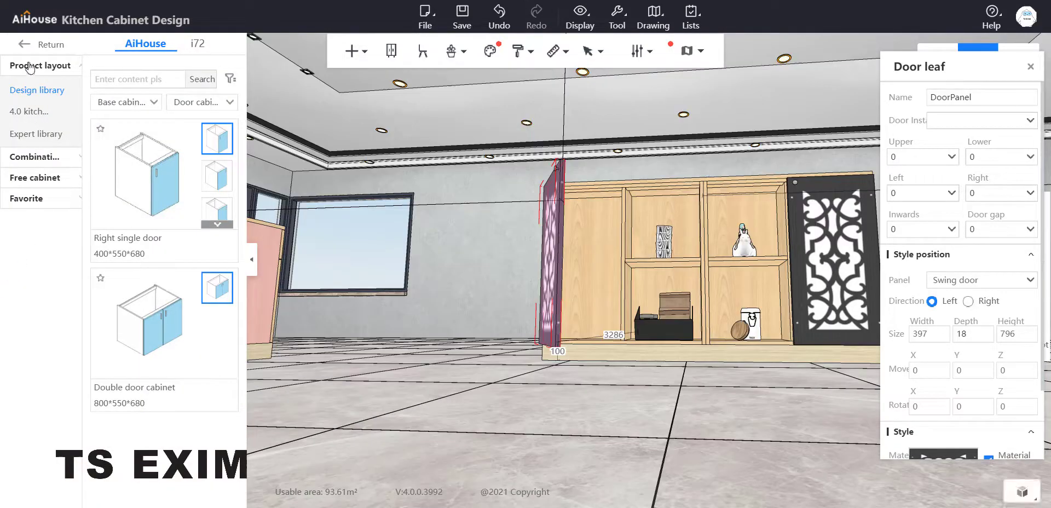
pyautogui.click(29, 43)
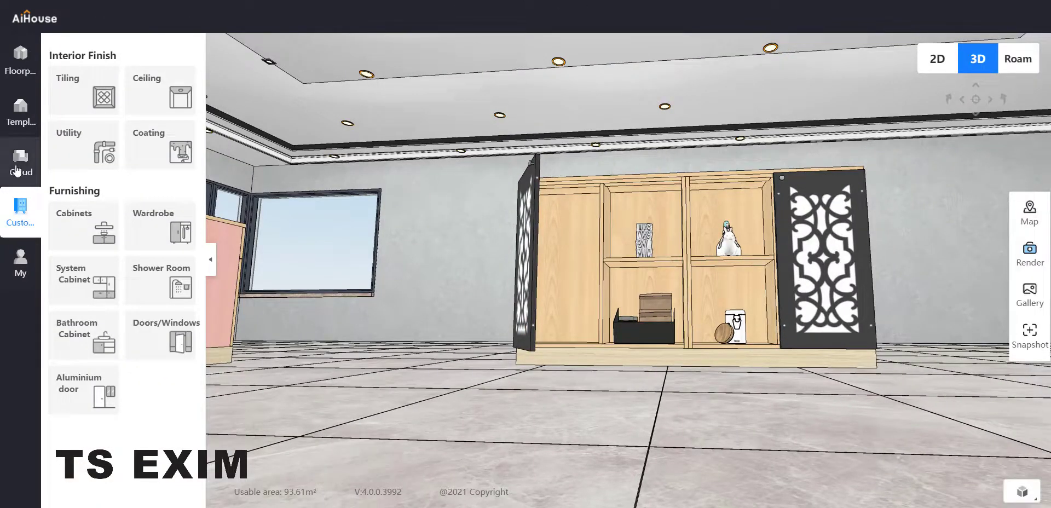
pyautogui.click(17, 170)
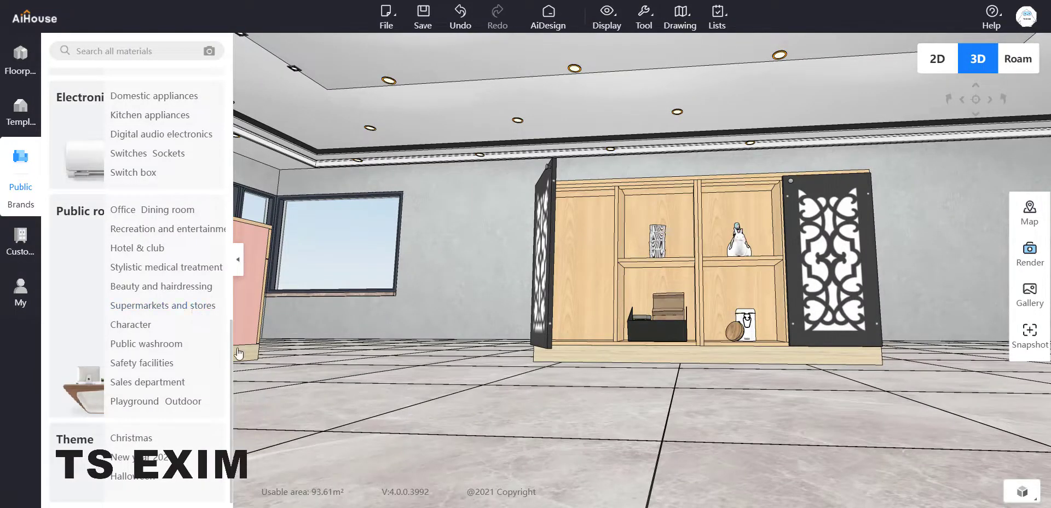
pyautogui.scroll(3, 155, 159)
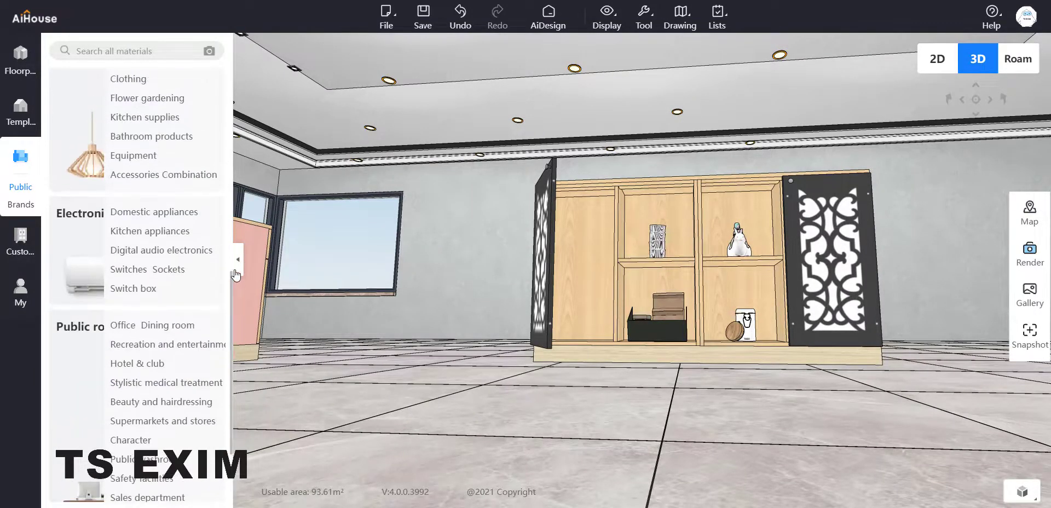
pyautogui.click(129, 78)
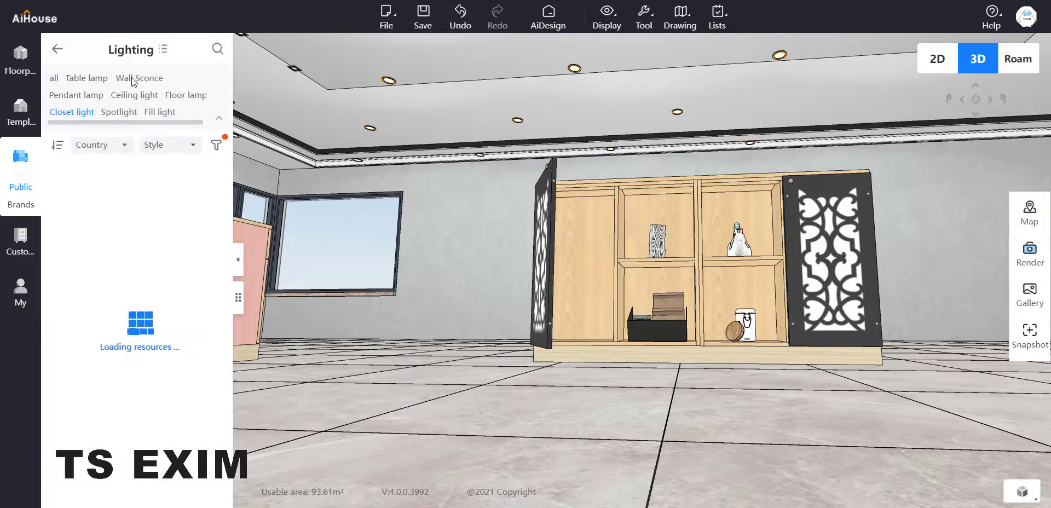
# Place the 64*64*8 LED ultra-thin round lamp under the top panel behind the left door and shift it toward the front.
pyautogui.moveTo(110, 186); pyautogui.dragTo(596, 203)
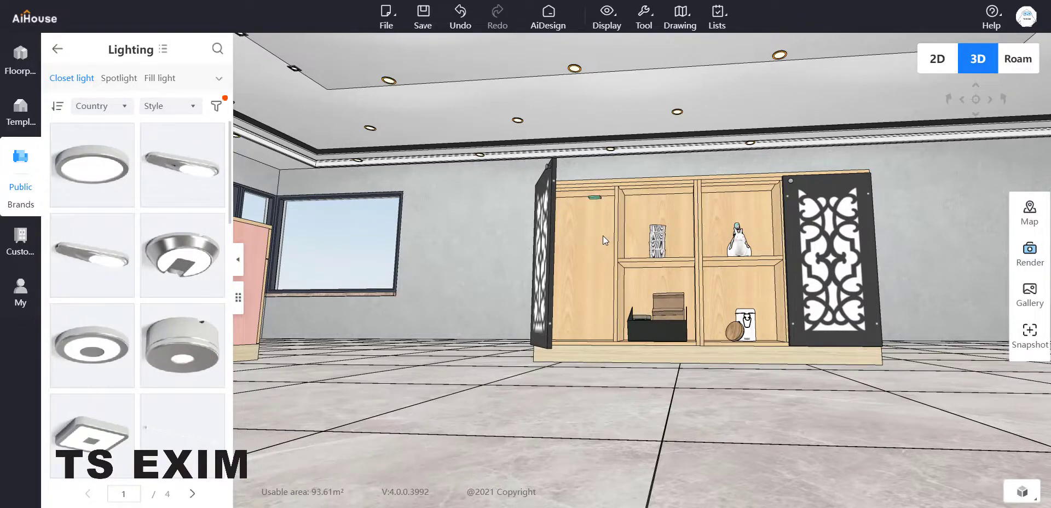
pyautogui.scroll(5, 602, 240)
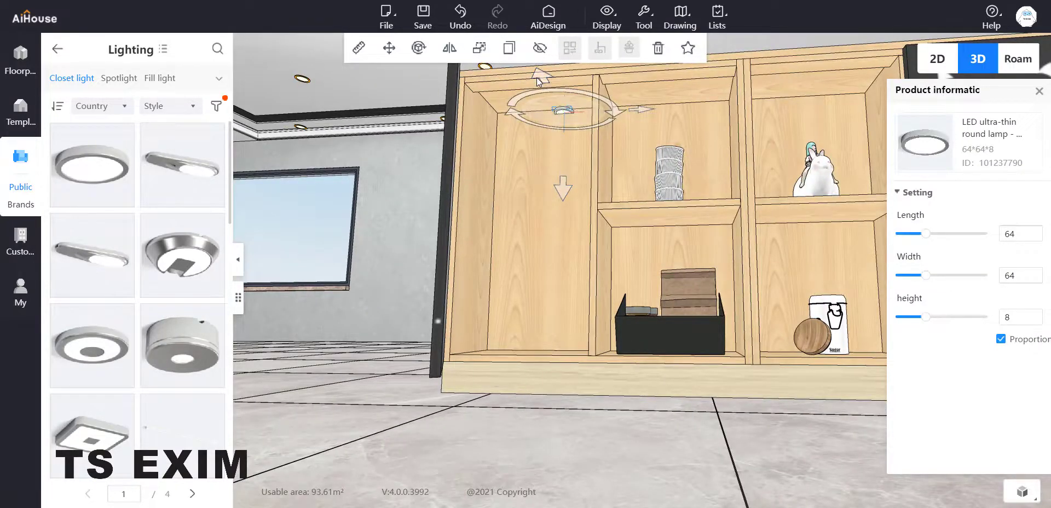
pyautogui.moveTo(539, 74); pyautogui.dragTo(537, 55)
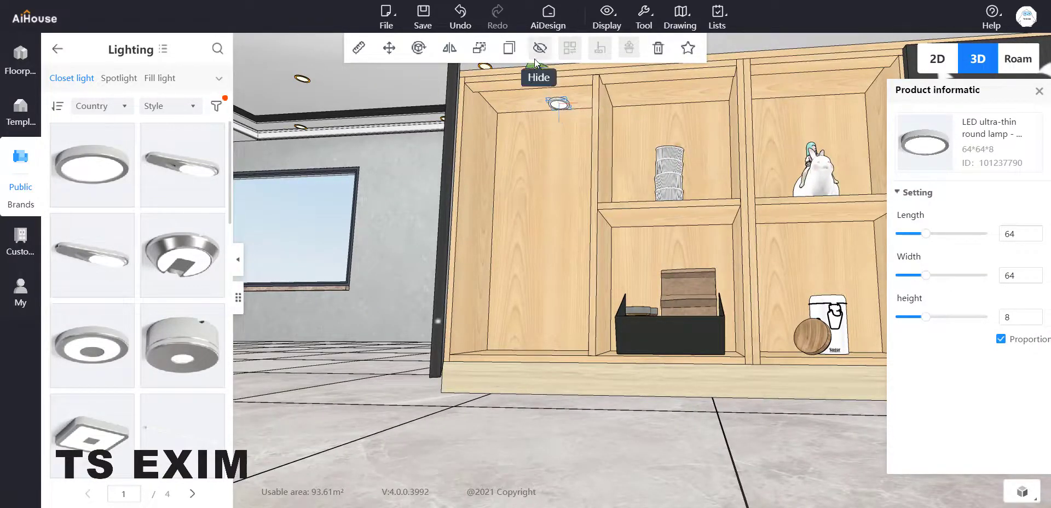
# Move the round lamp slightly forward and to the left in its compartment, and copy it across to the right cabinet.
pyautogui.scroll(3, 553, 239)
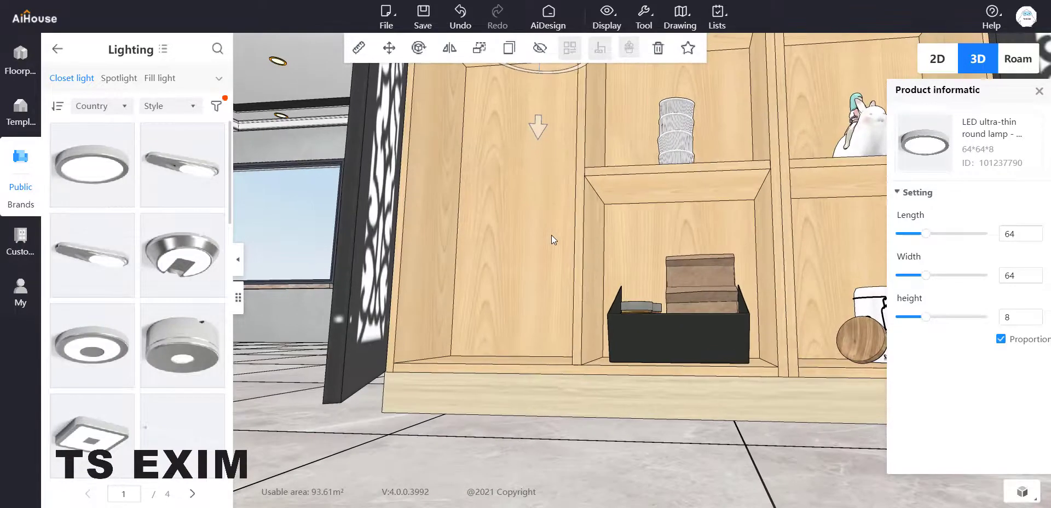
pyautogui.moveTo(551, 237); pyautogui.dragTo(553, 175, button='right')
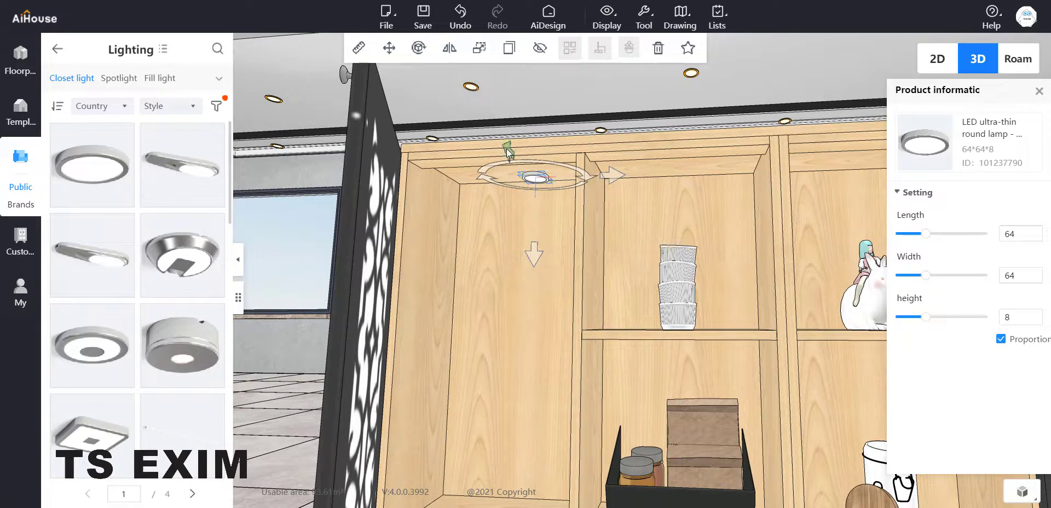
pyautogui.moveTo(509, 153); pyautogui.dragTo(504, 148)
pyautogui.moveTo(607, 174); pyautogui.dragTo(584, 174)
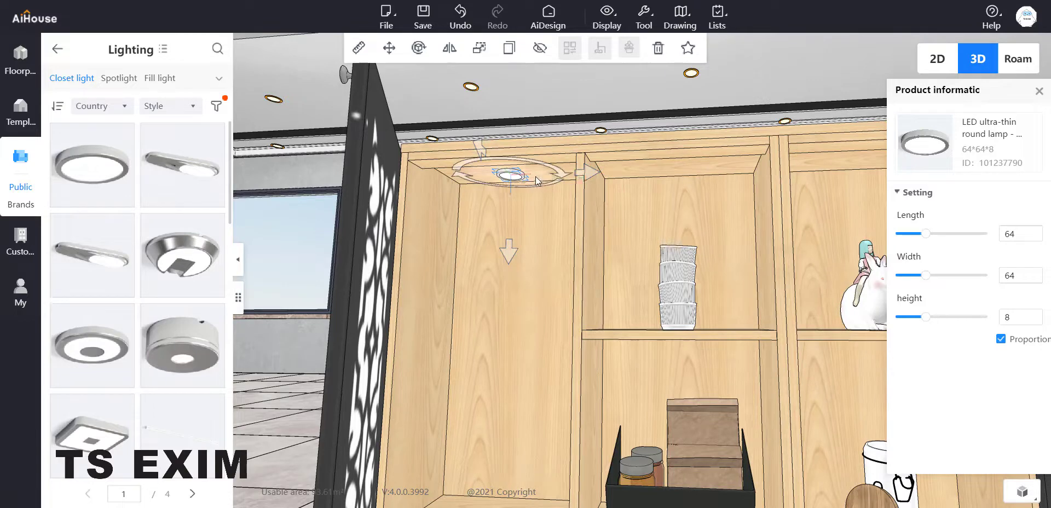
pyautogui.keyDown('ctrl'); pyautogui.moveTo(590, 172); pyautogui.dragTo(898, 163); pyautogui.keyUp('ctrl')
pyautogui.moveTo(714, 132); pyautogui.dragTo(594, 148, button='right')
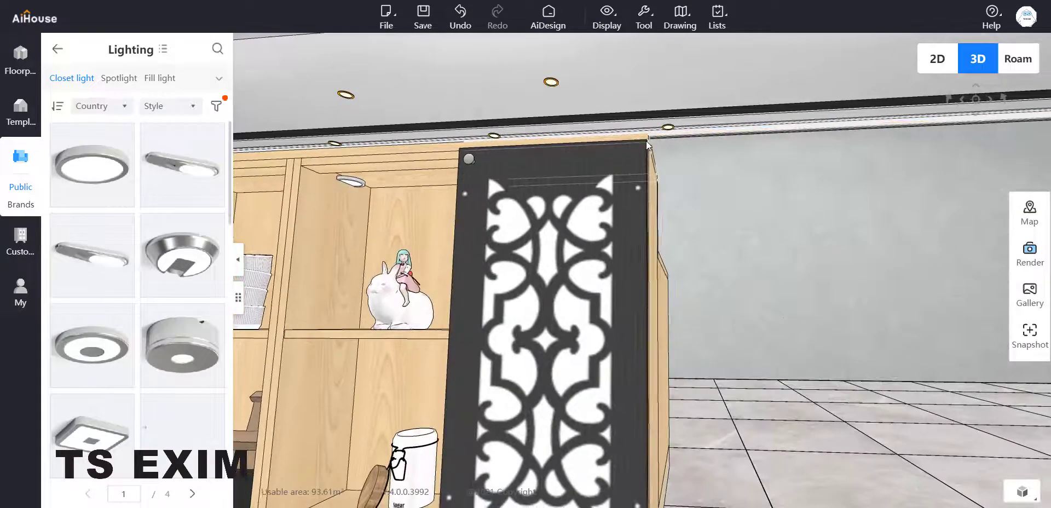
# Swing open the right double door cabinet's patterned door in the cabinet design and move the copied round lamp into the compartment behind it.
pyautogui.click(577, 221)
pyautogui.click(608, 200)
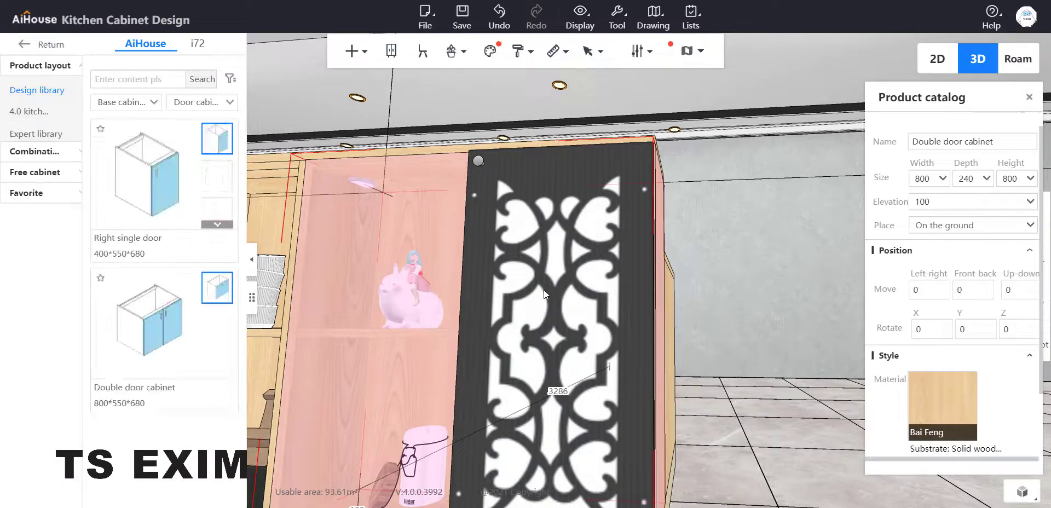
pyautogui.click(521, 281)
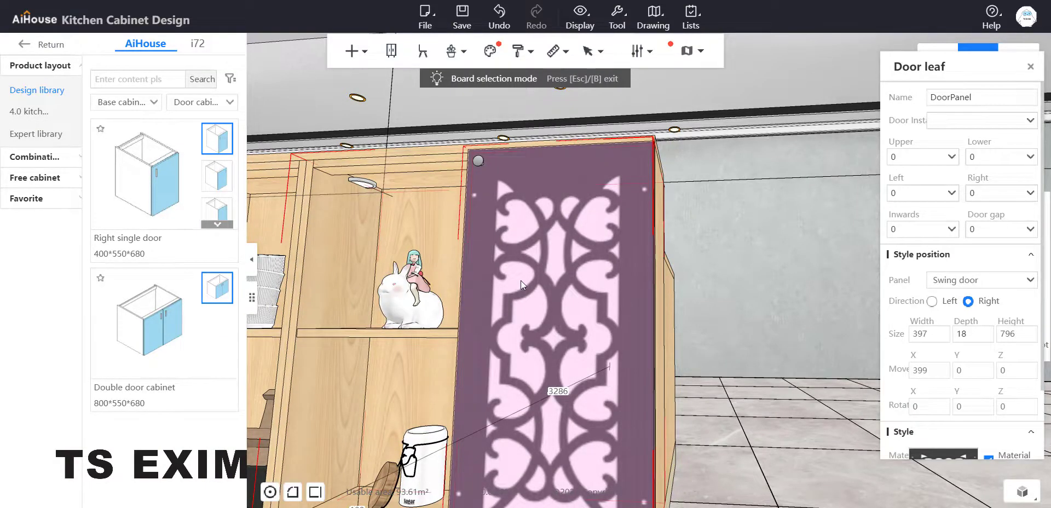
pyautogui.doubleClick(520, 281)
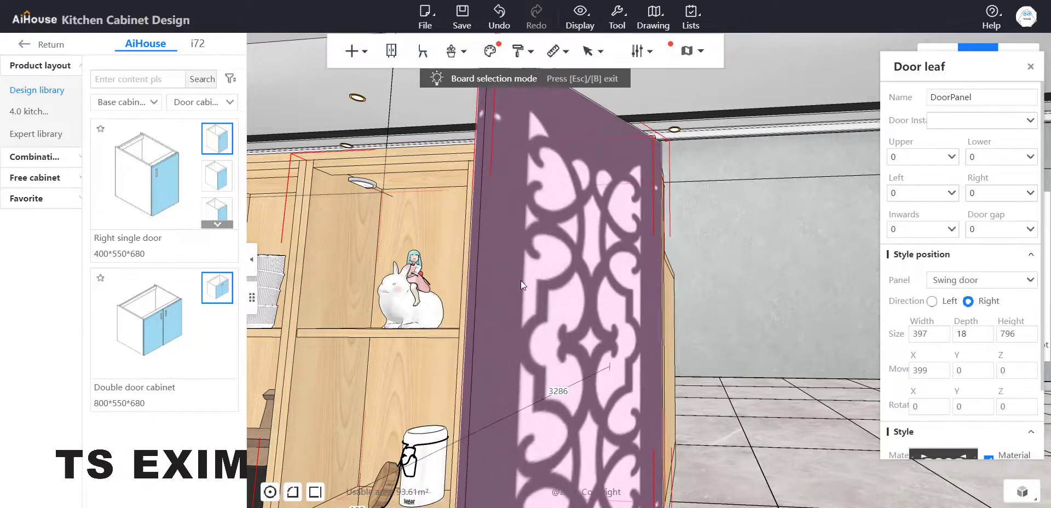
pyautogui.moveTo(715, 356); pyautogui.dragTo(749, 362)
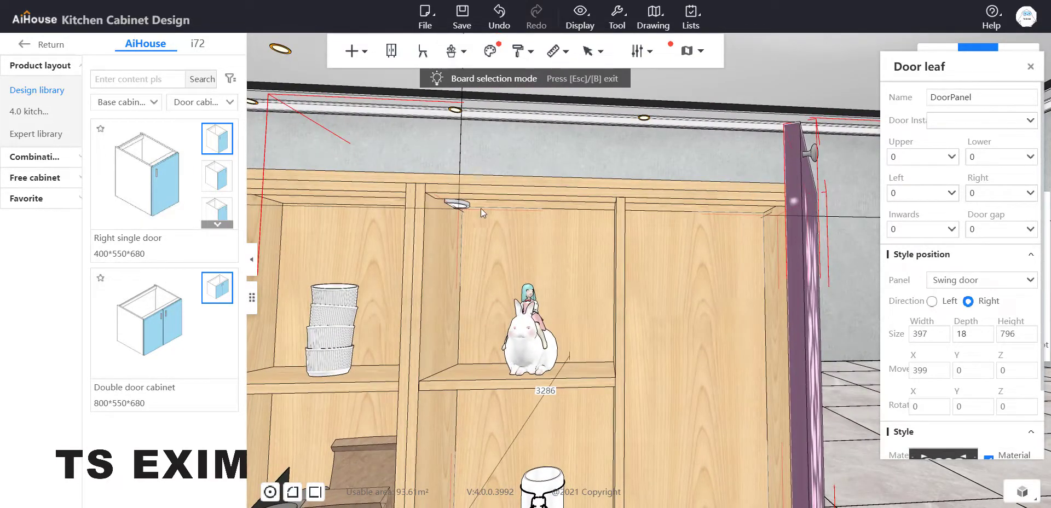
pyautogui.click(459, 206)
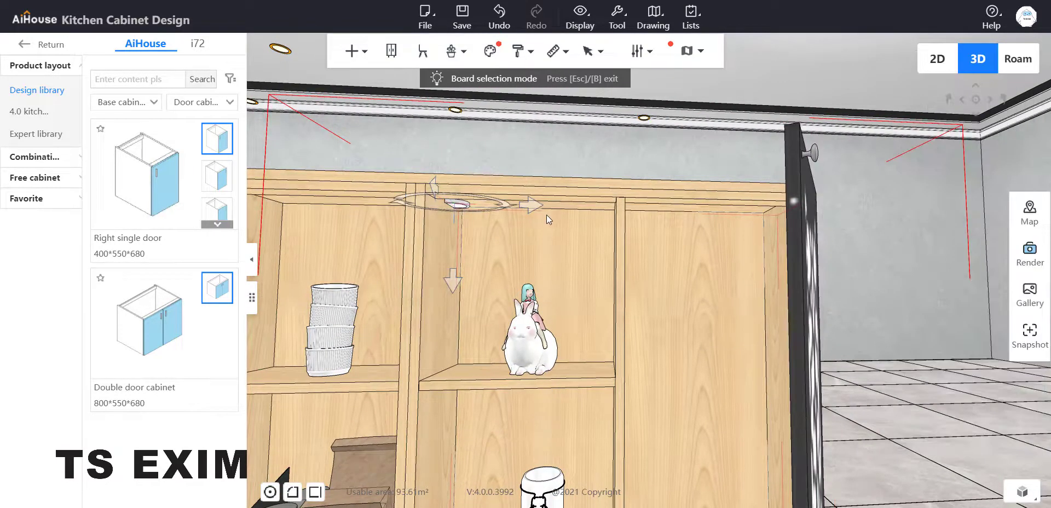
pyautogui.moveTo(537, 210); pyautogui.dragTo(755, 199)
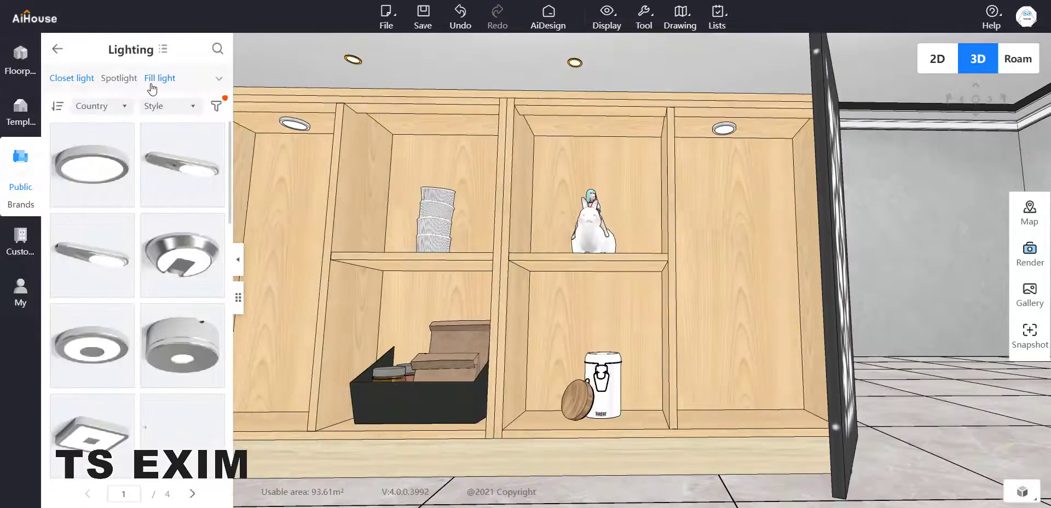
# Place a 3.0 universal light strip scaled to length 330 above the stacked cups in the upper open compartment and copy it above the rabbit figure.
pyautogui.click(152, 89)
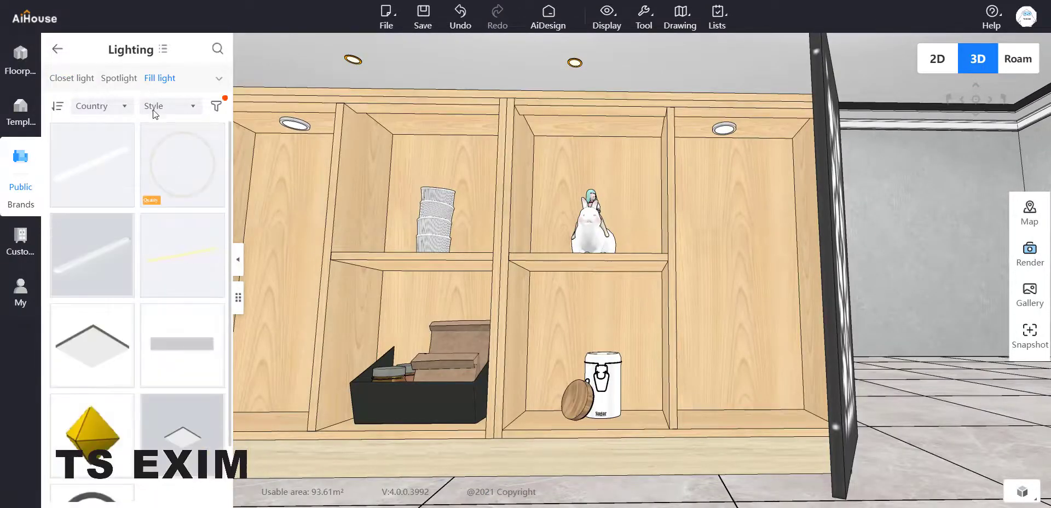
pyautogui.moveTo(105, 264); pyautogui.dragTo(492, 139)
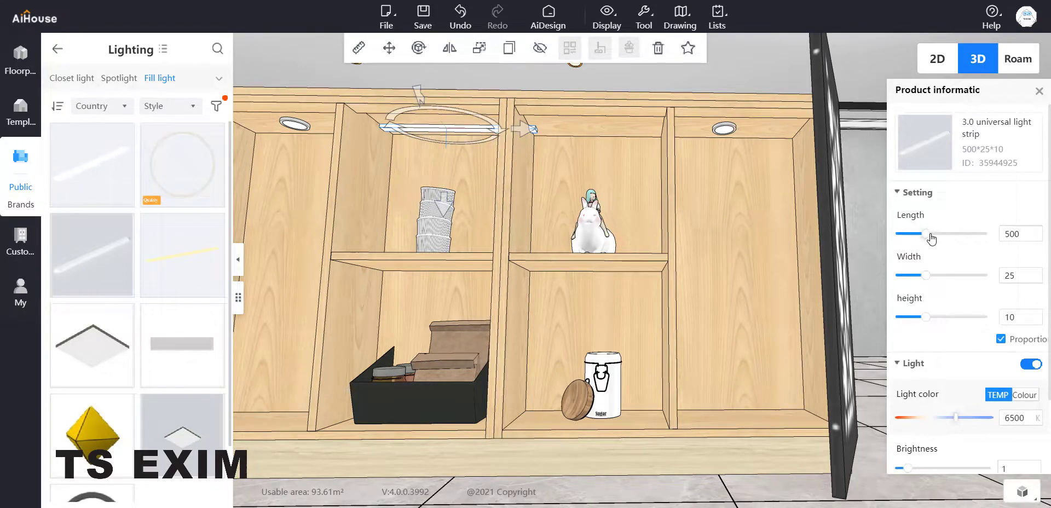
pyautogui.moveTo(932, 238); pyautogui.dragTo(919, 244)
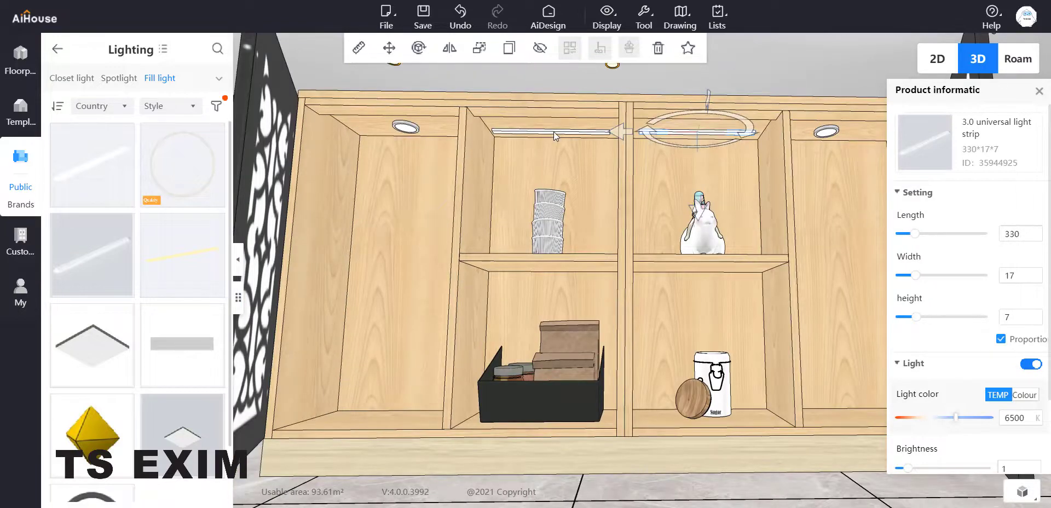
# Copy the light strip above the stacked cups down beneath the shelf, and copy that one across to the neighbouring lower compartment.
pyautogui.click(554, 132)
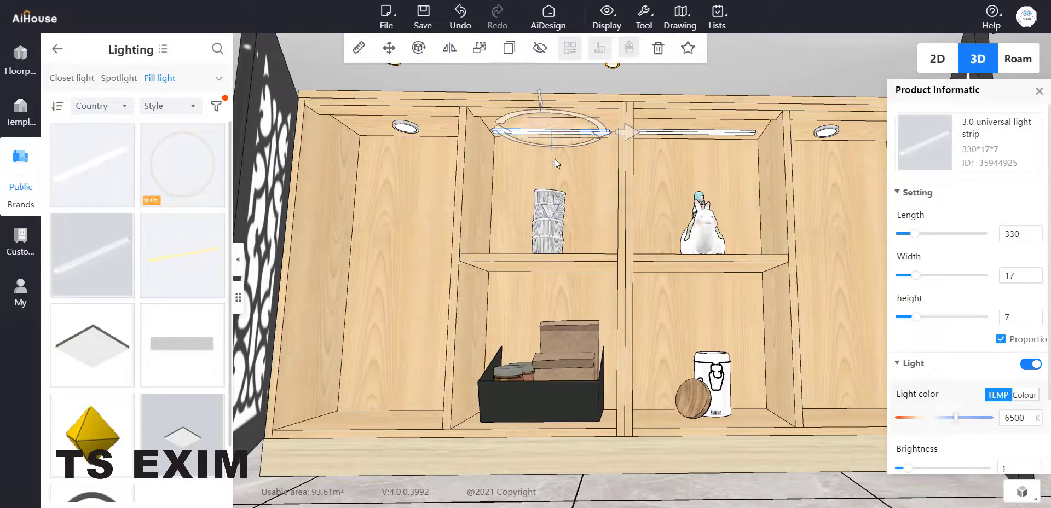
pyautogui.moveTo(552, 211); pyautogui.dragTo(573, 361)
pyautogui.hotkey('ctrl', 'z')
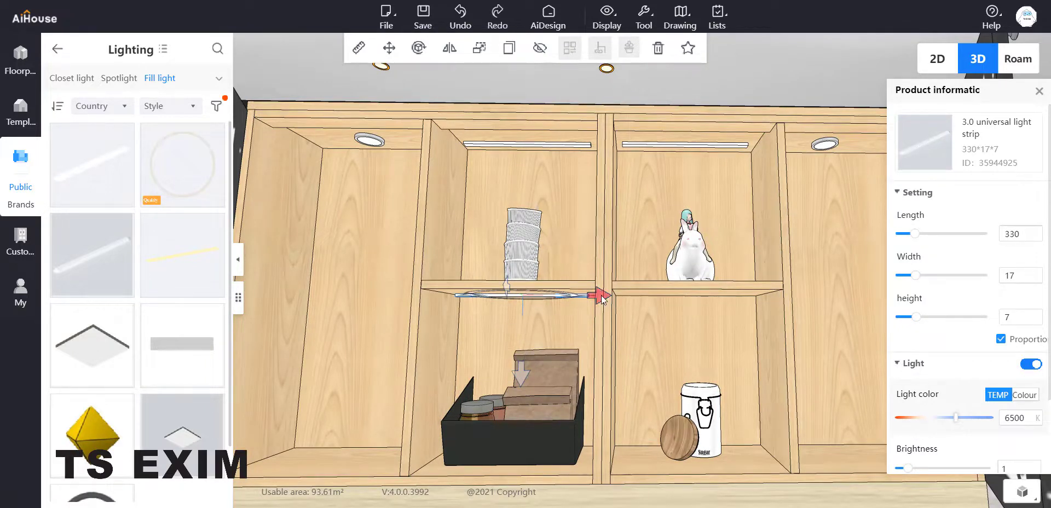
pyautogui.keyDown('ctrl'); pyautogui.moveTo(601, 294); pyautogui.dragTo(773, 293); pyautogui.keyUp('ctrl')
pyautogui.press('a')
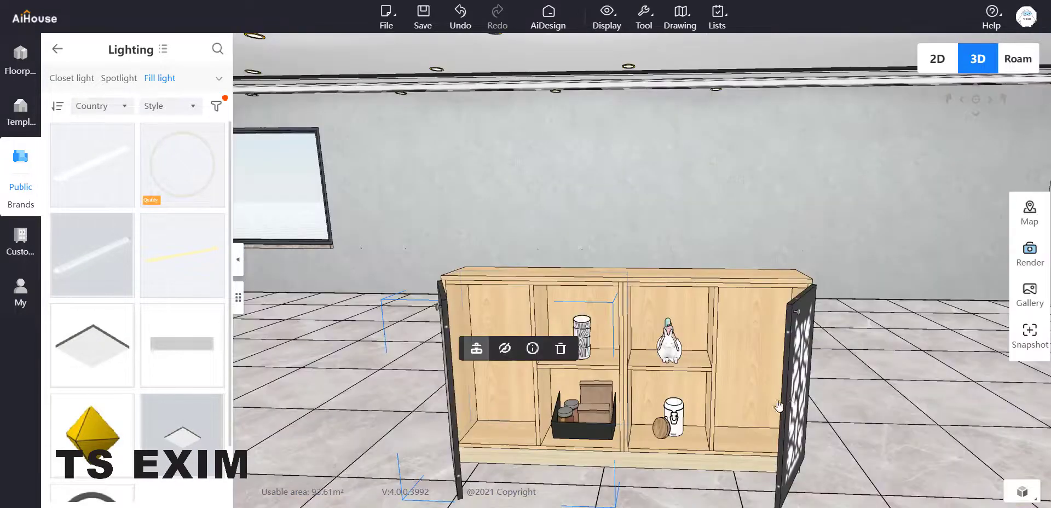
# Close both patterned doors of the counter in the cabinet design and return to the main design.
pyautogui.doubleClick(784, 396)
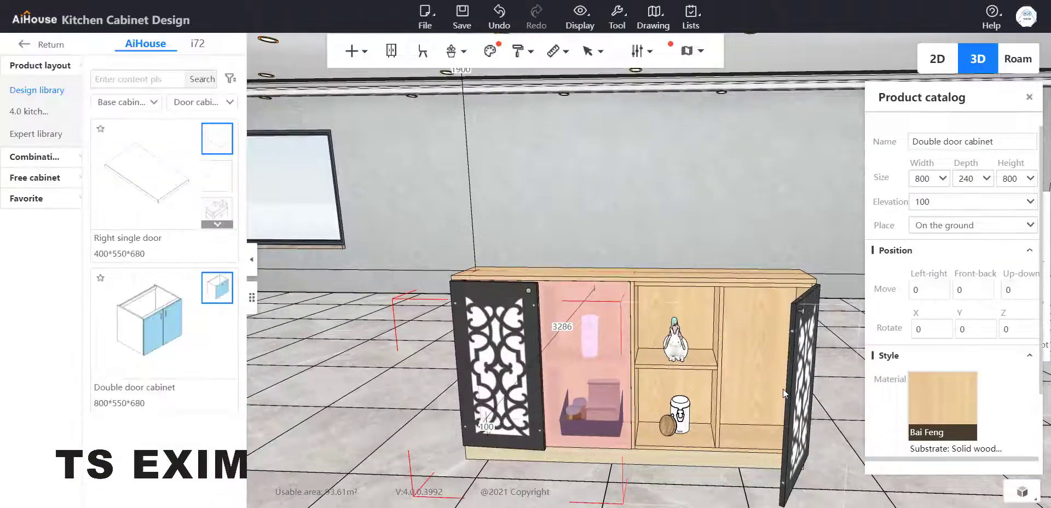
pyautogui.click(790, 385)
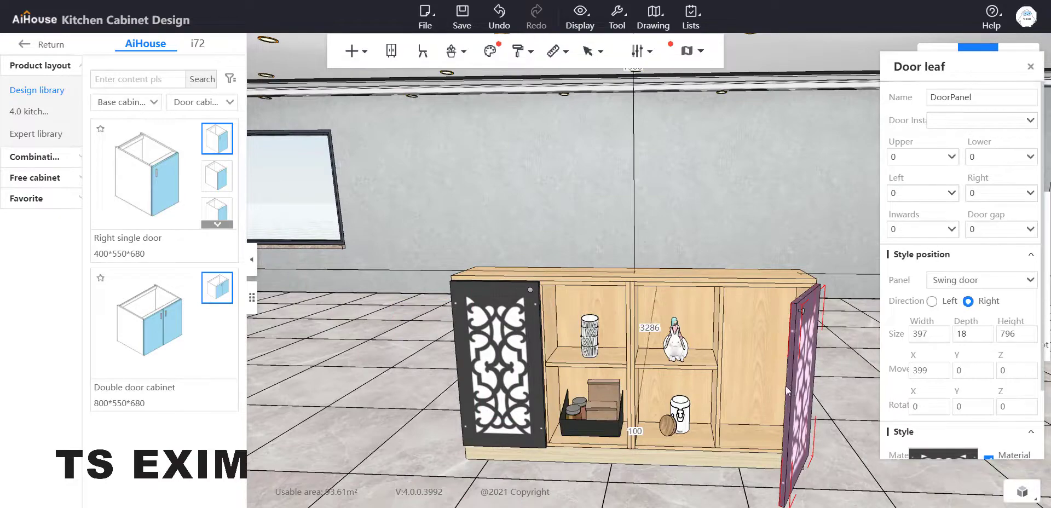
pyautogui.moveTo(777, 465); pyautogui.dragTo(718, 361)
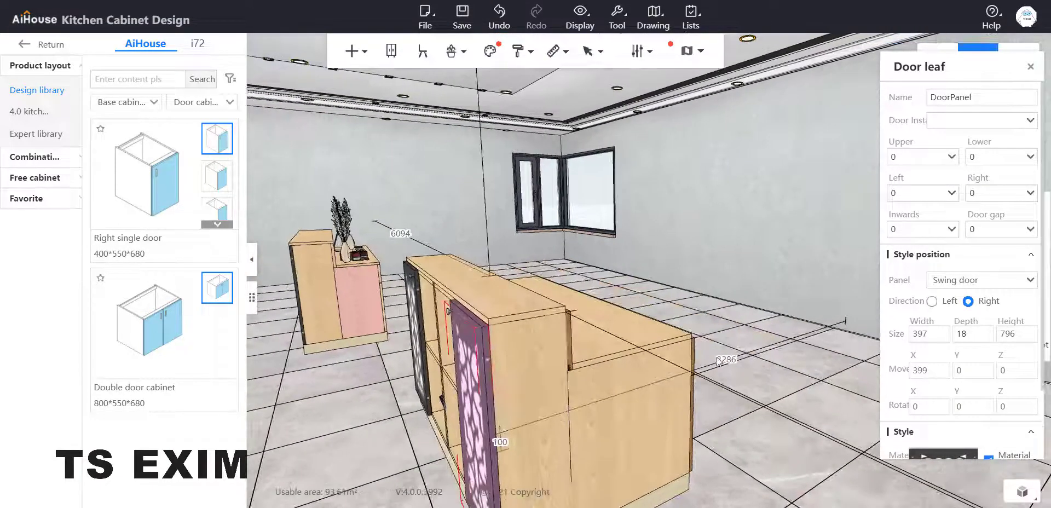
pyautogui.moveTo(658, 398); pyautogui.dragTo(485, 257)
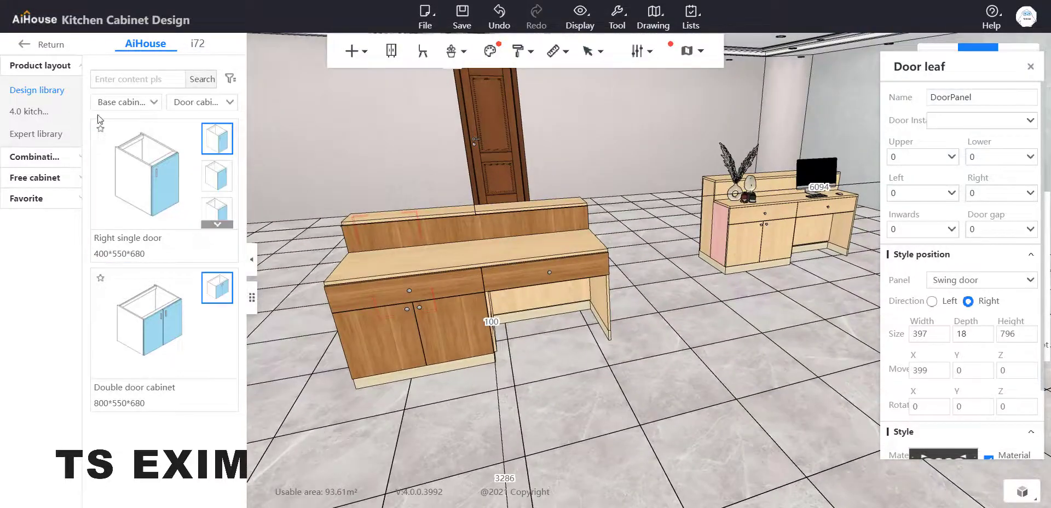
pyautogui.click(39, 50)
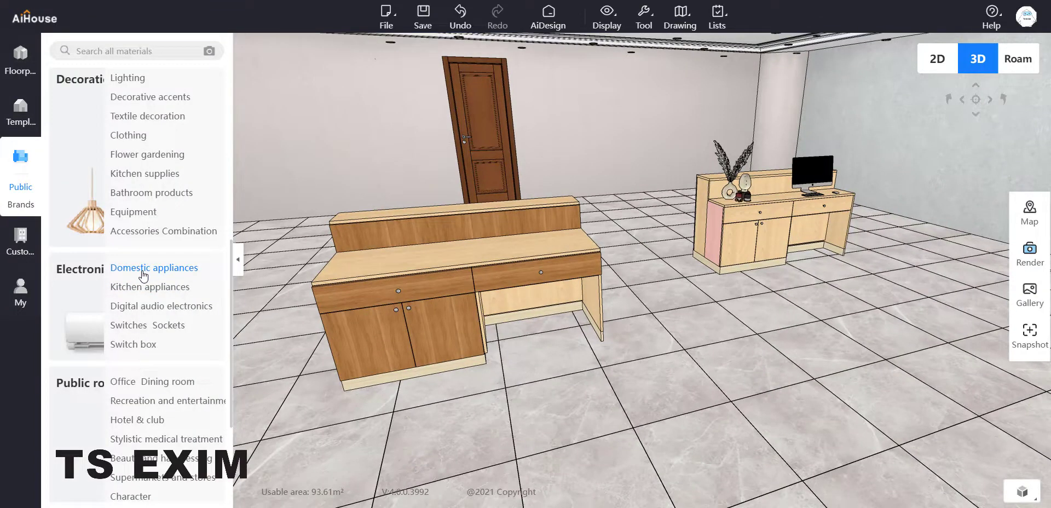
# Place the 469*313*404 desktop computer from the Office computer category on the counter's worktop and turn its screen toward the drawer side.
pyautogui.click(144, 305)
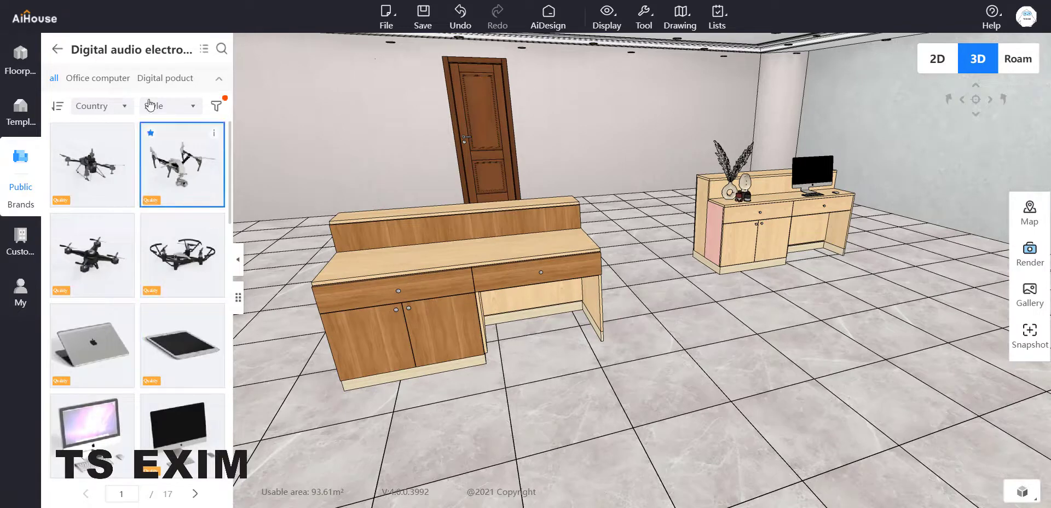
pyautogui.click(98, 78)
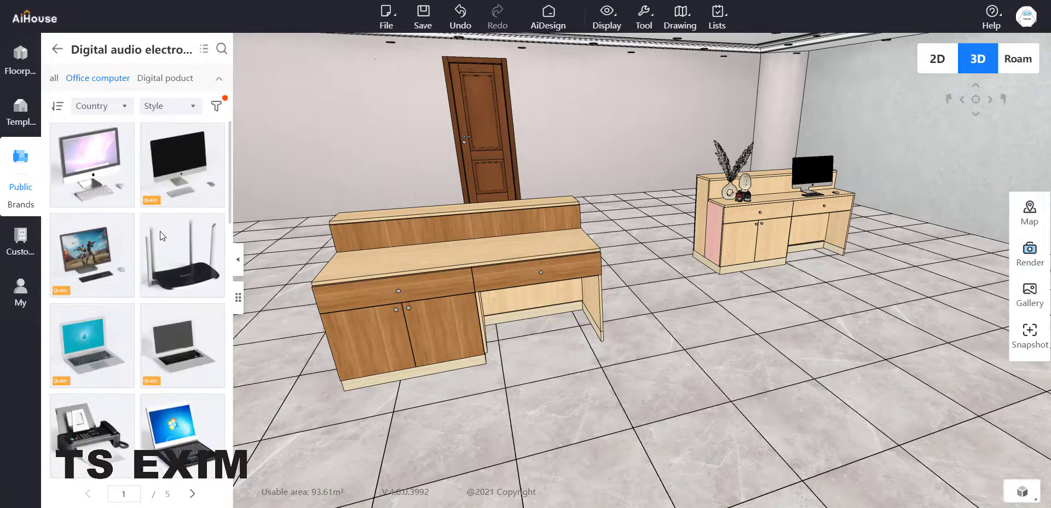
pyautogui.moveTo(91, 159); pyautogui.dragTo(515, 231)
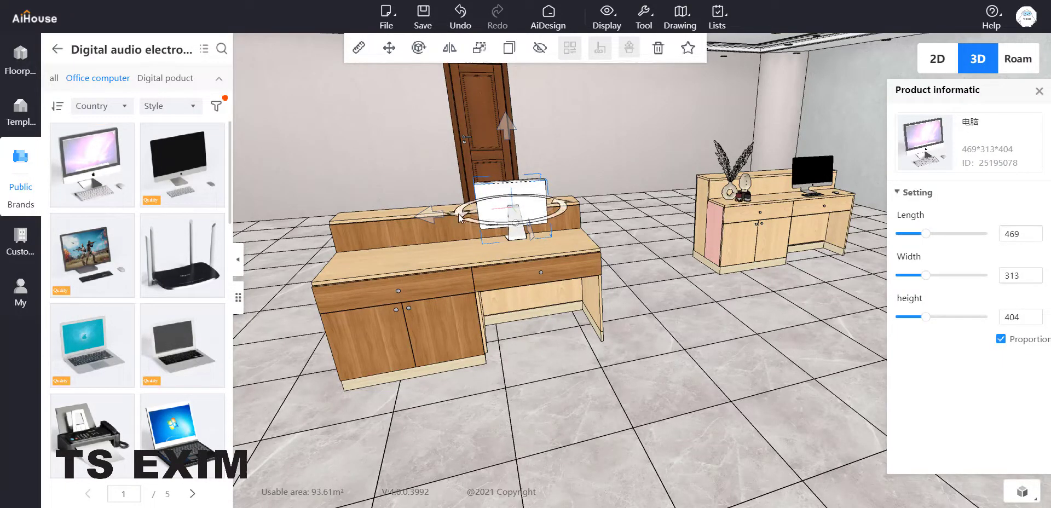
pyautogui.moveTo(459, 218); pyautogui.dragTo(537, 248)
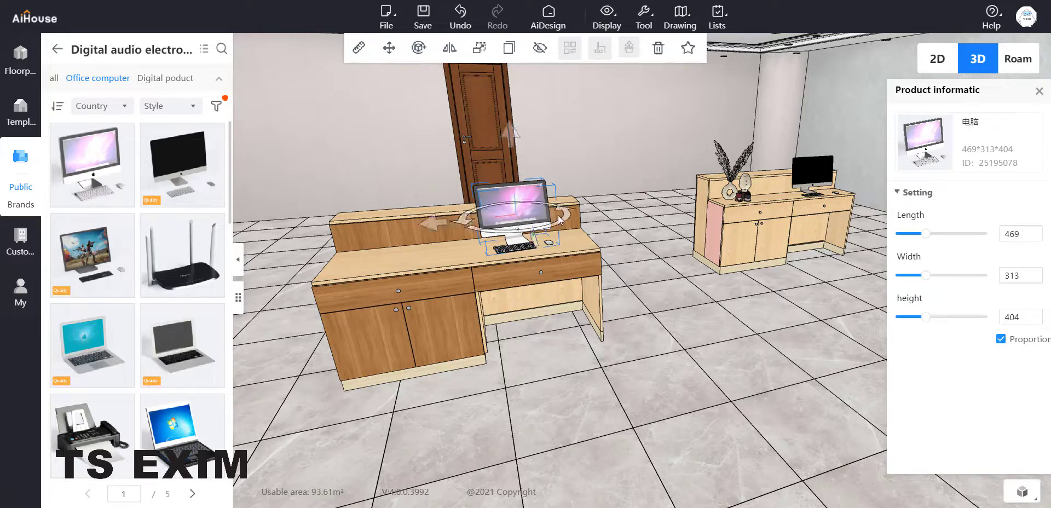
pyautogui.moveTo(566, 216); pyautogui.dragTo(567, 224)
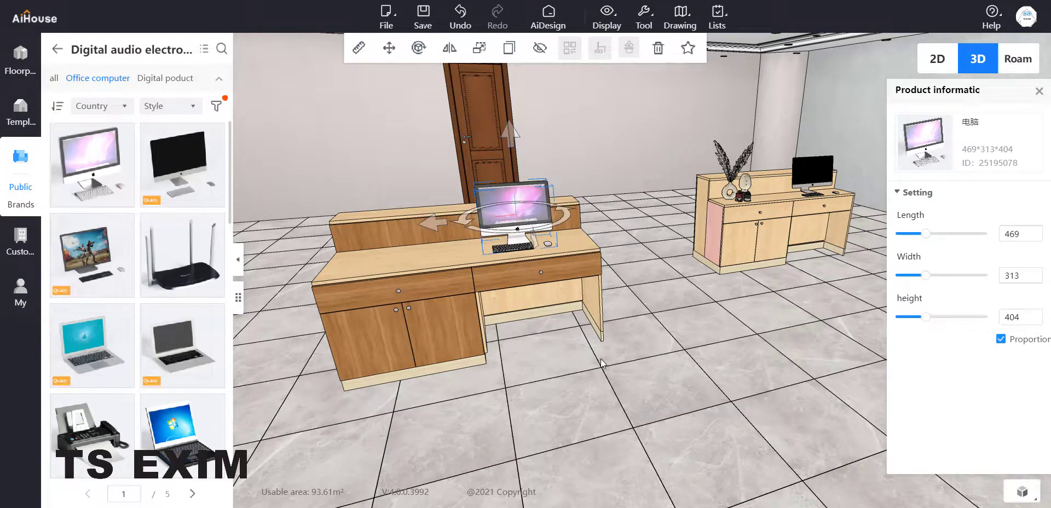
pyautogui.moveTo(600, 359); pyautogui.dragTo(543, 382)
pyautogui.click(534, 384)
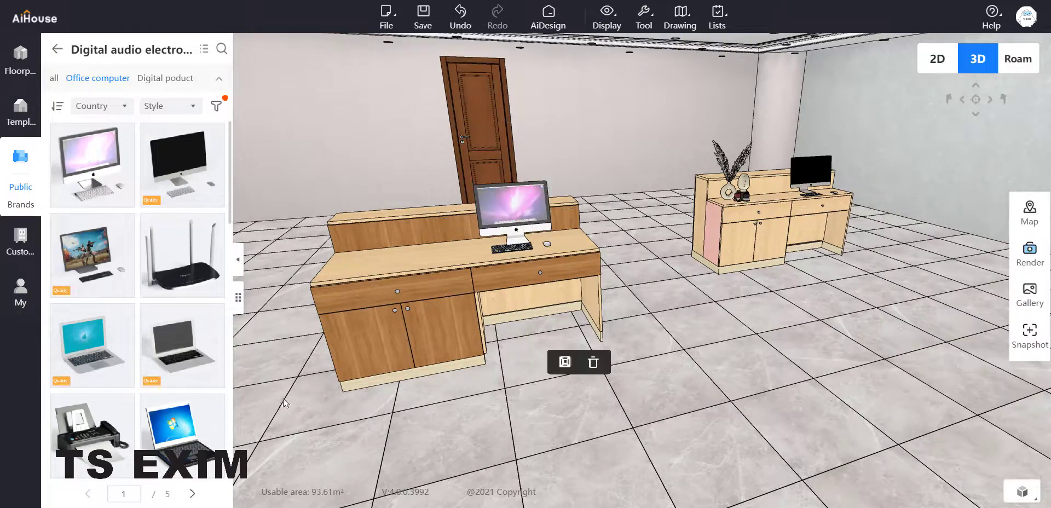
pyautogui.moveTo(284, 404); pyautogui.dragTo(794, 377)
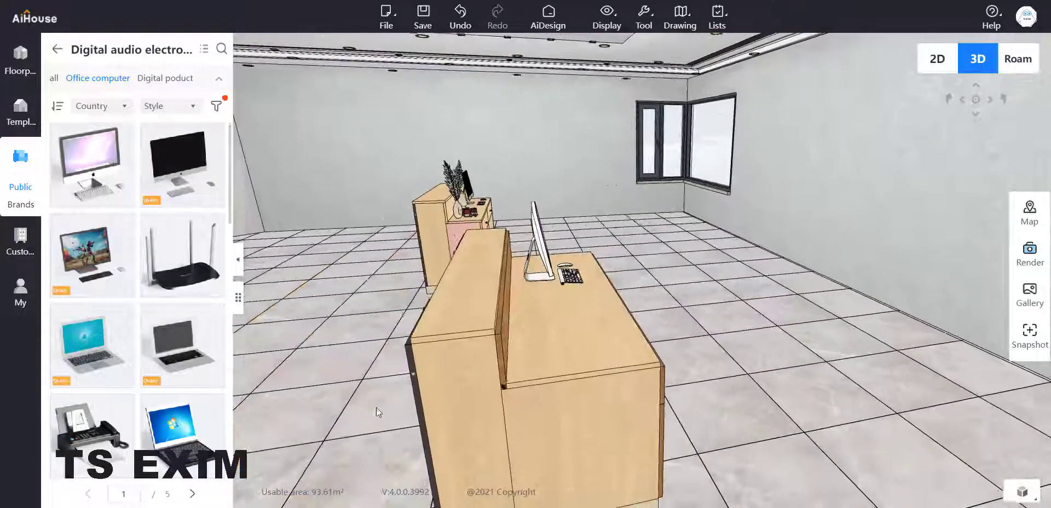
pyautogui.moveTo(376, 408); pyautogui.dragTo(874, 297)
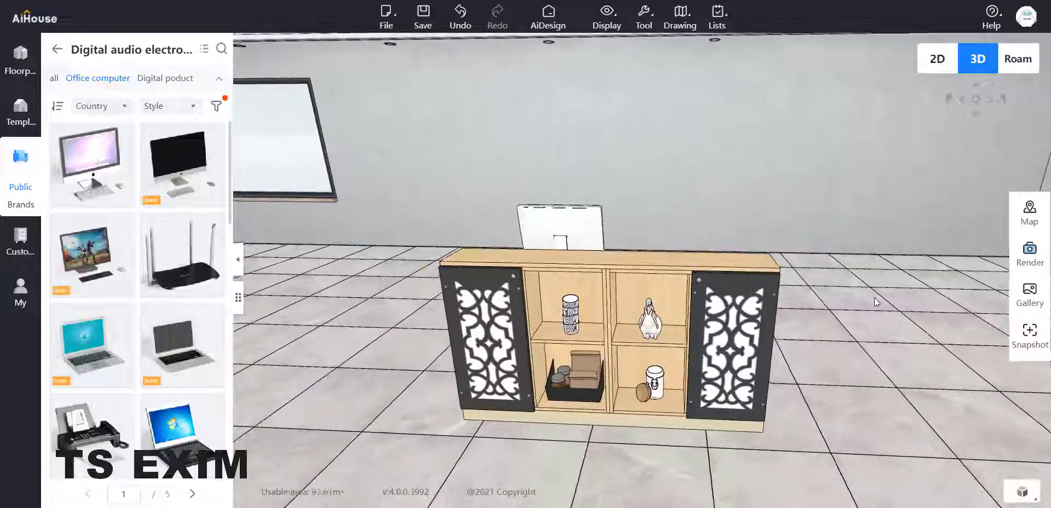